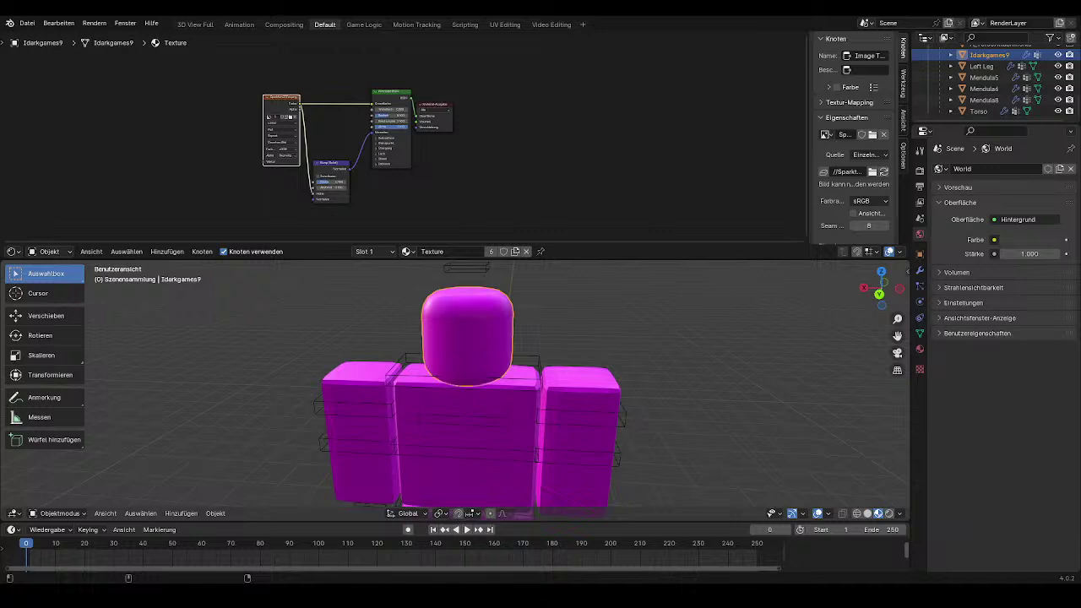
Load the clothing texture image into the Image Texture node of the character's Texture material
left_click(627, 350)
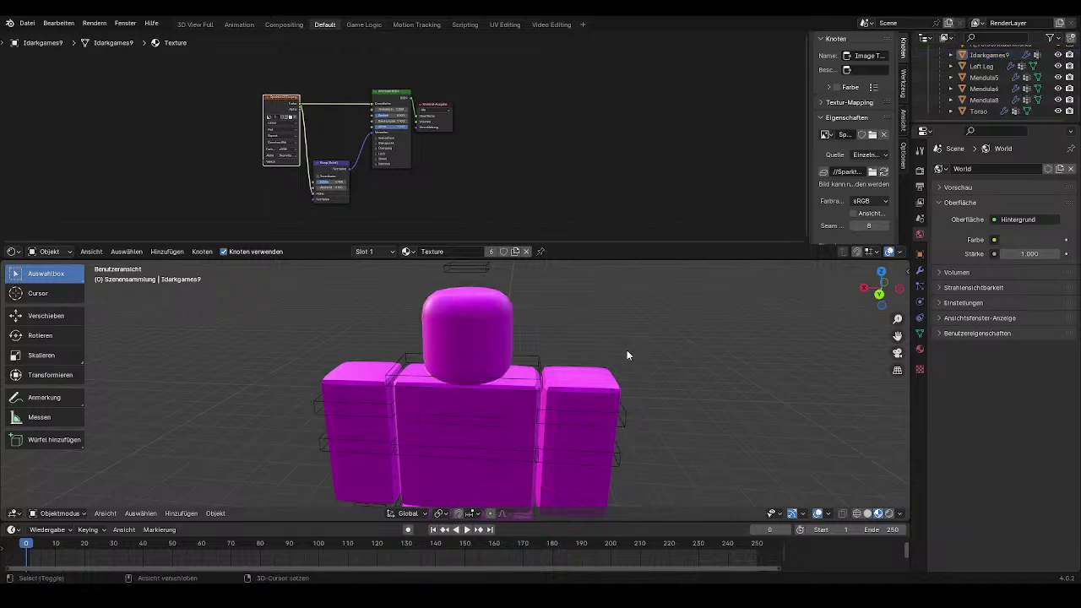
key("shift+grave")
key("s")
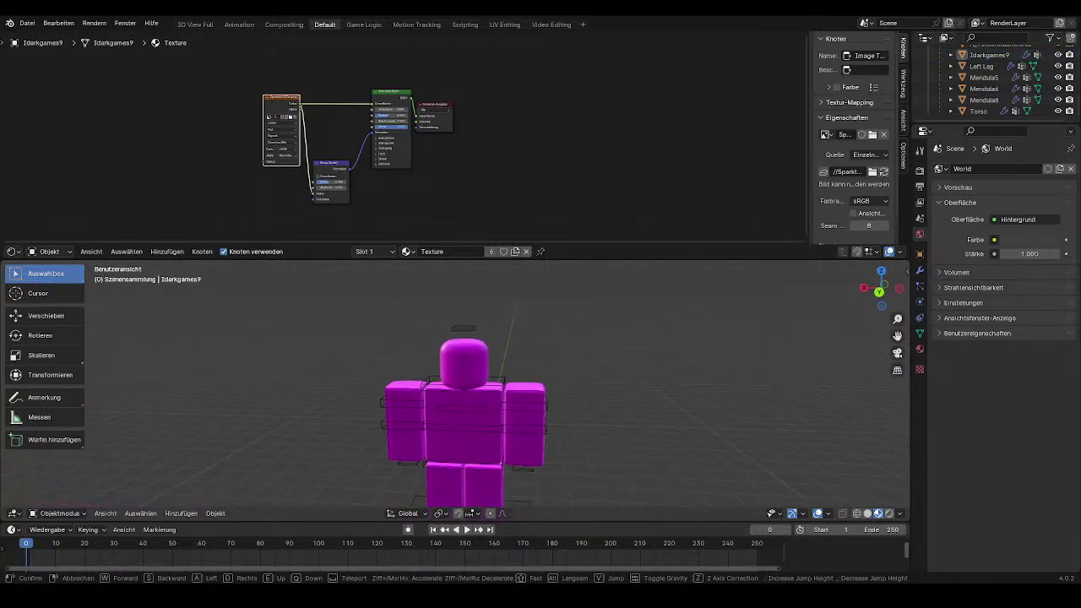
key("Return")
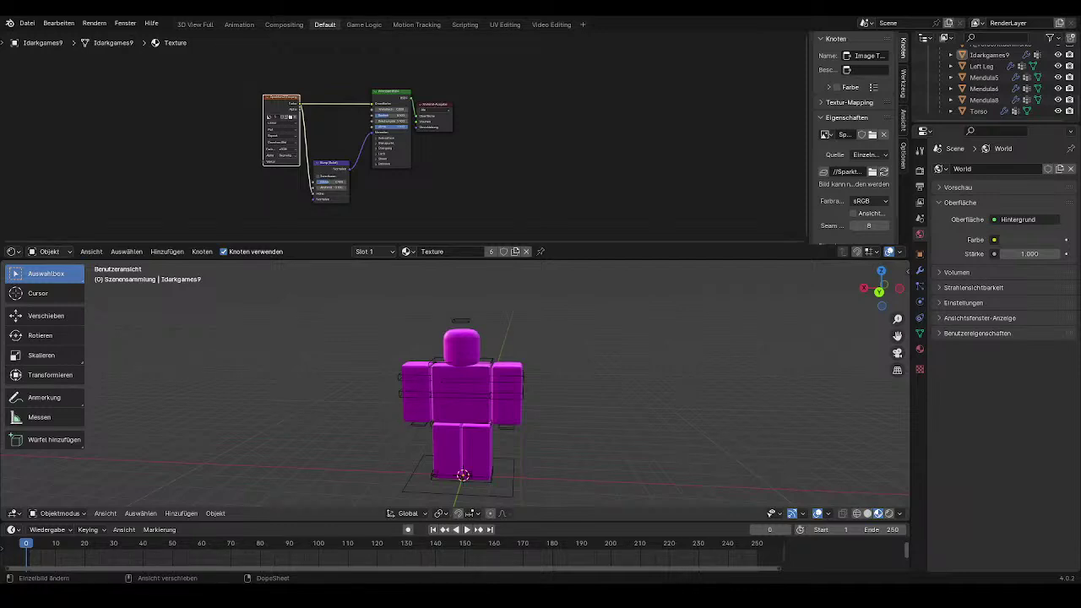
left_click(27, 24)
key("Home")
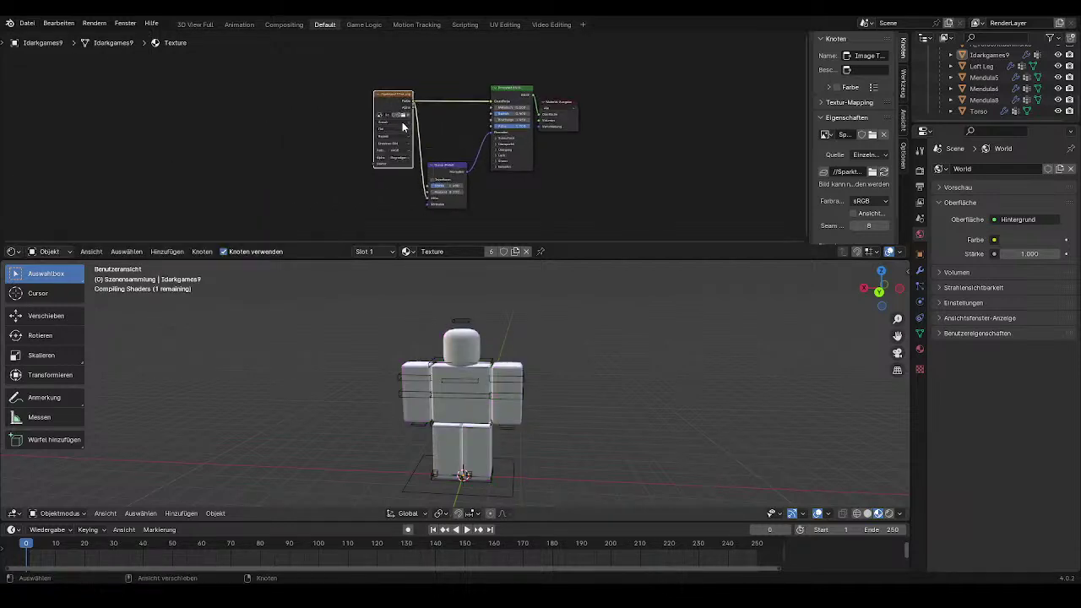
scroll(403, 127, "up", 2)
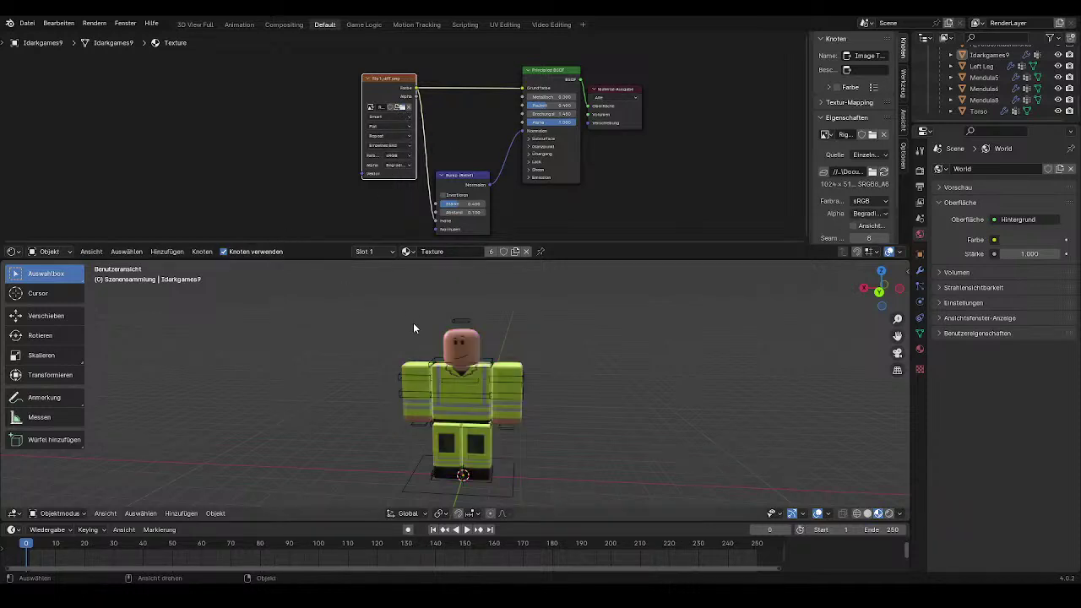
Examine the textured character from several sides and distances
scroll(414, 323, "up", 1)
left_click_drag(454, 359, 438, 389)
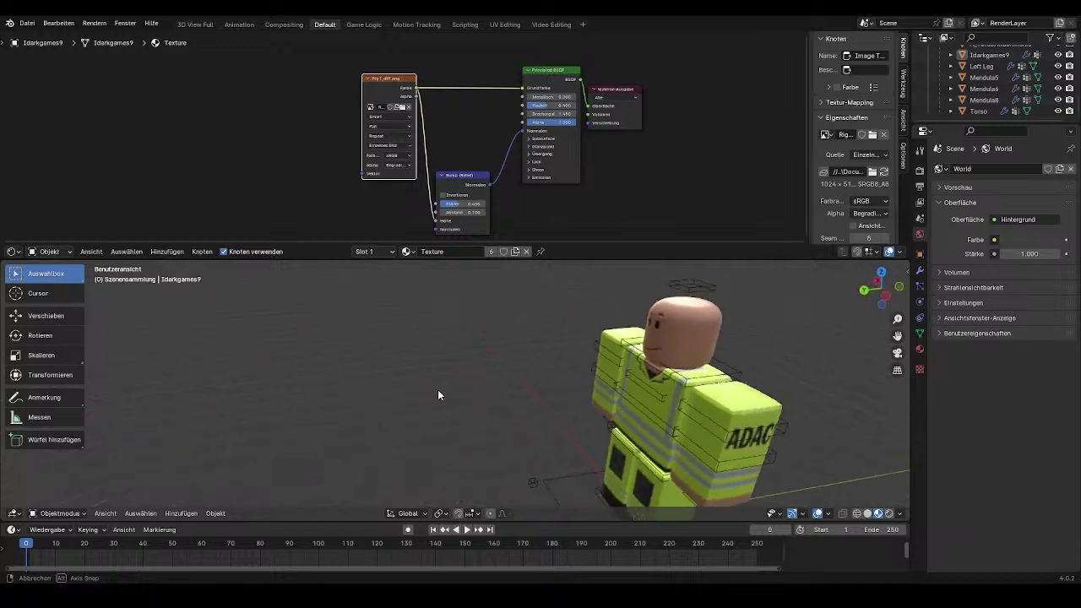
scroll(367, 366, "up", 3)
scroll(351, 370, "down", 2)
left_click_drag(352, 374, 557, 374)
left_click_drag(468, 388, 541, 386)
scroll(466, 389, "up", 2)
scroll(466, 390, "down", 2)
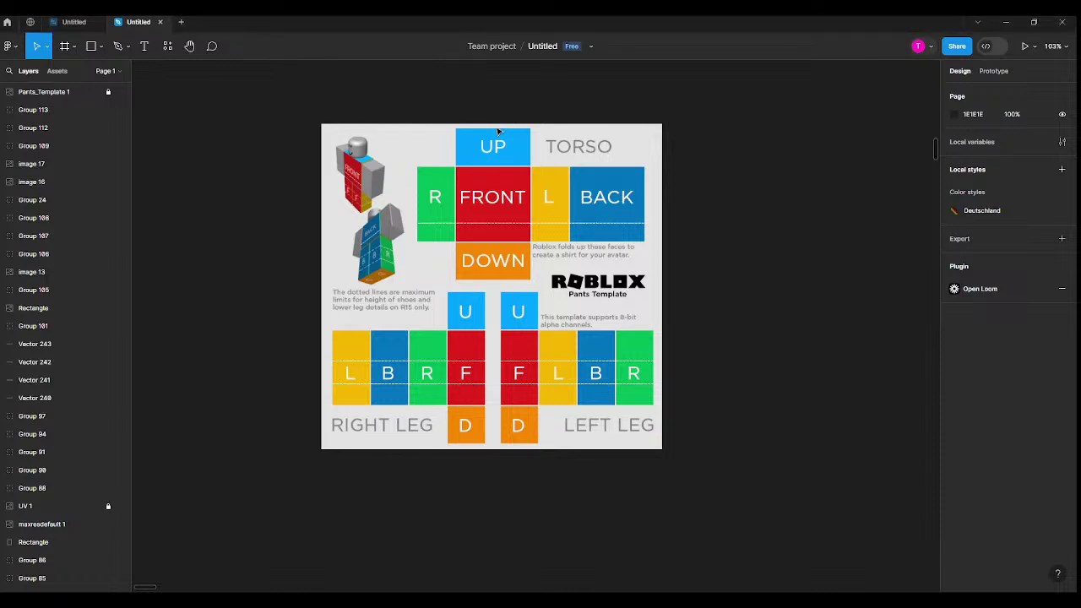
In Figma, draw a rectangle of about 393 × 129 covering the torso's R, FRONT, L and BACK faces on the pants template
scroll(495, 133, "up", 5)
scroll(427, 148, "down", 3)
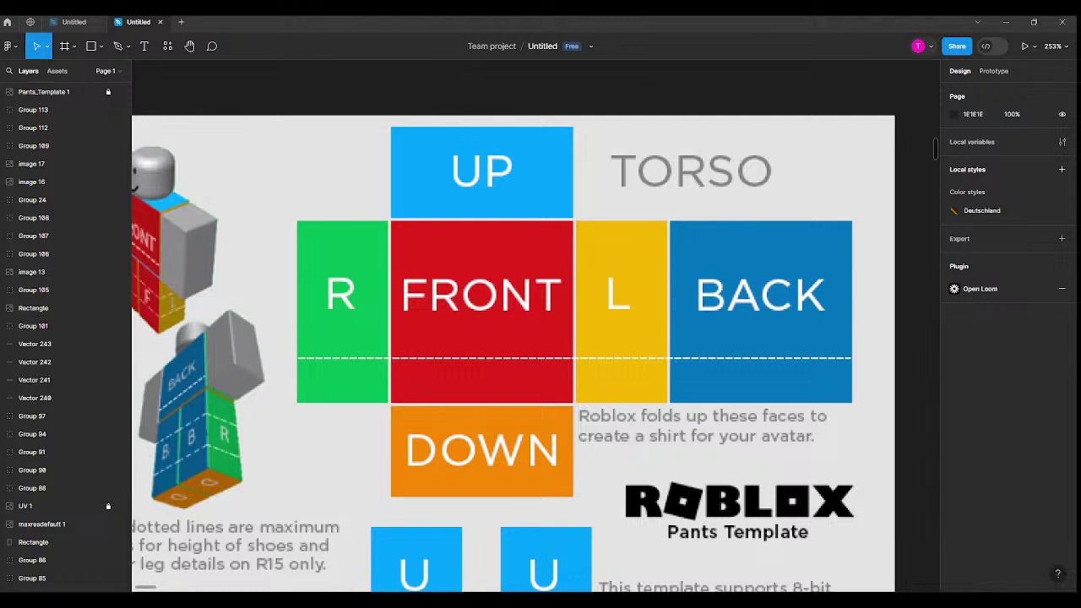
key("r")
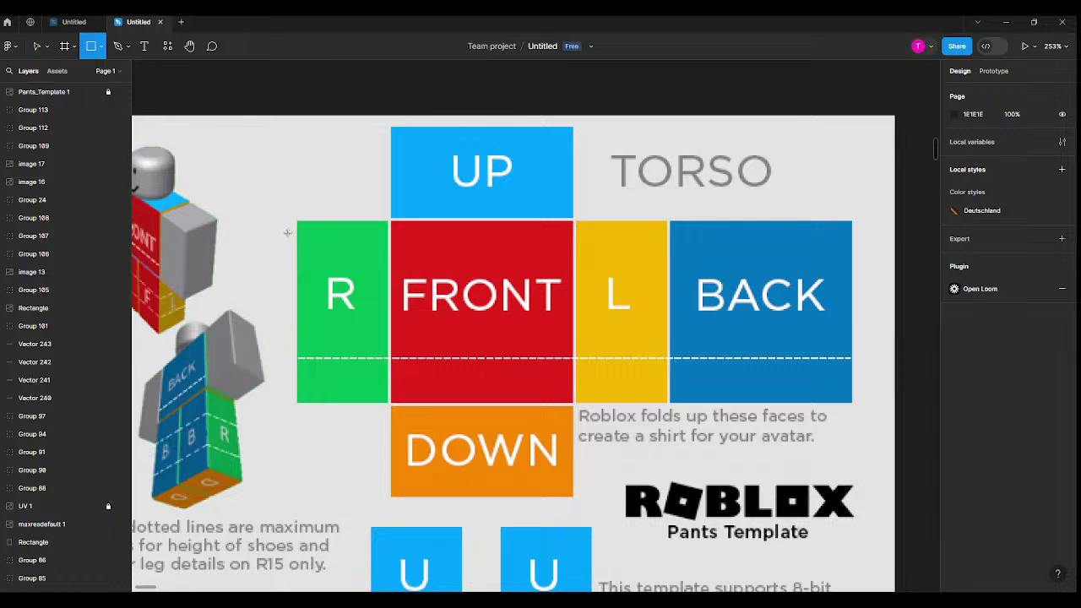
mouse_move(295, 220)
left_mouse_down()
mouse_move(320, 258)
mouse_move(573, 341)
mouse_move(807, 392)
left_mouse_up()
left_click_drag(852, 403, 855, 402)
Fill the torso rectangle with yellow FFF500 and set its layer opacity to 70%
left_click(955, 247)
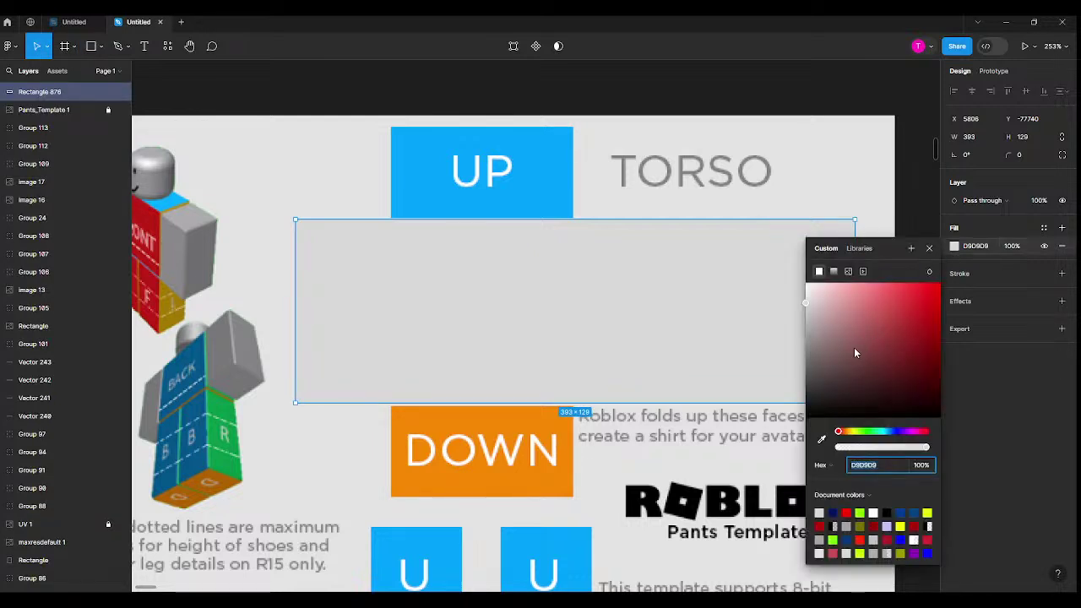
left_click(857, 431)
left_click_drag(896, 378, 976, 272)
left_click_drag(851, 432, 854, 432)
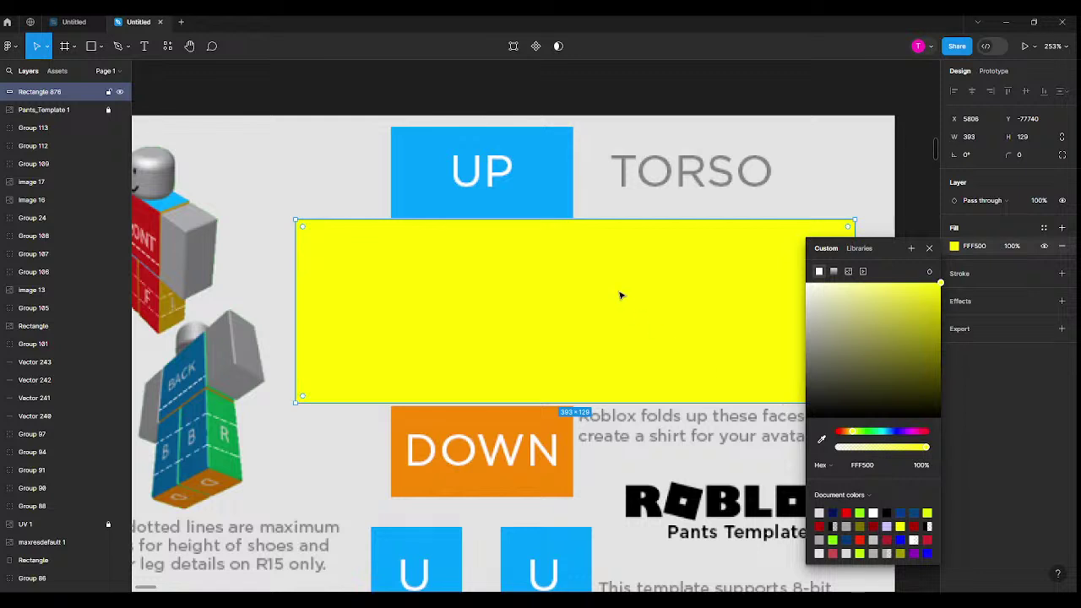
key("5")
key("7")
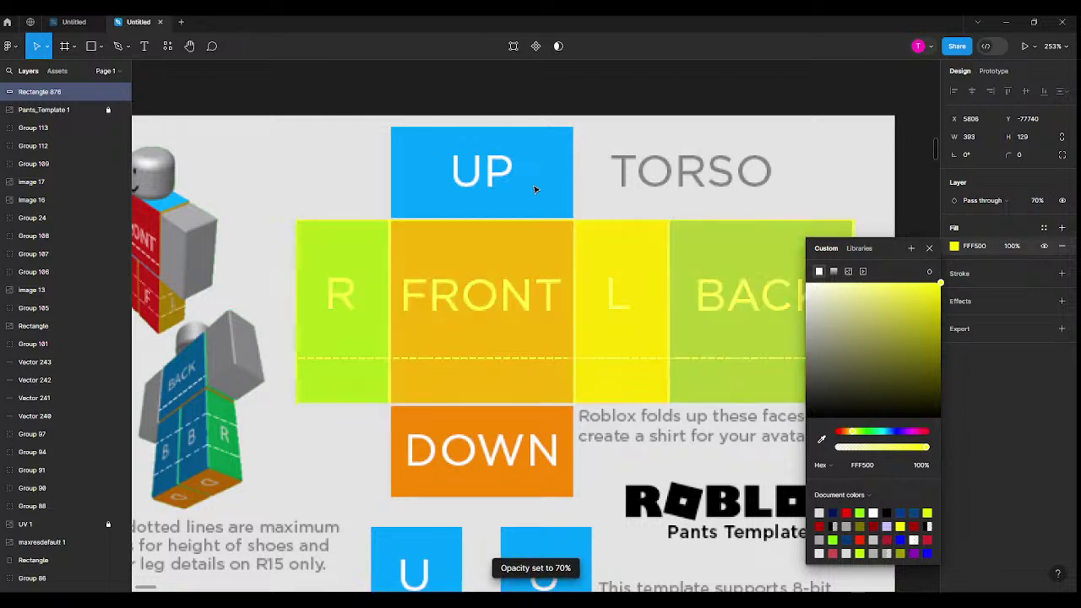
left_click(803, 85)
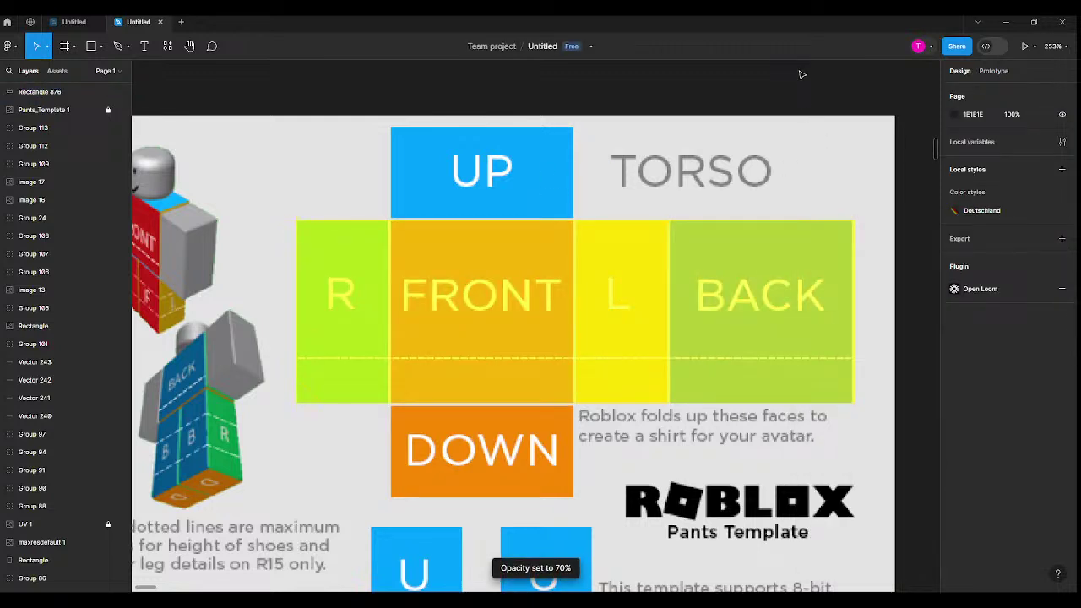
Duplicate the yellow rectangle and resize the copy to cover the torso's UP, FRONT and DOWN column
left_click(676, 339)
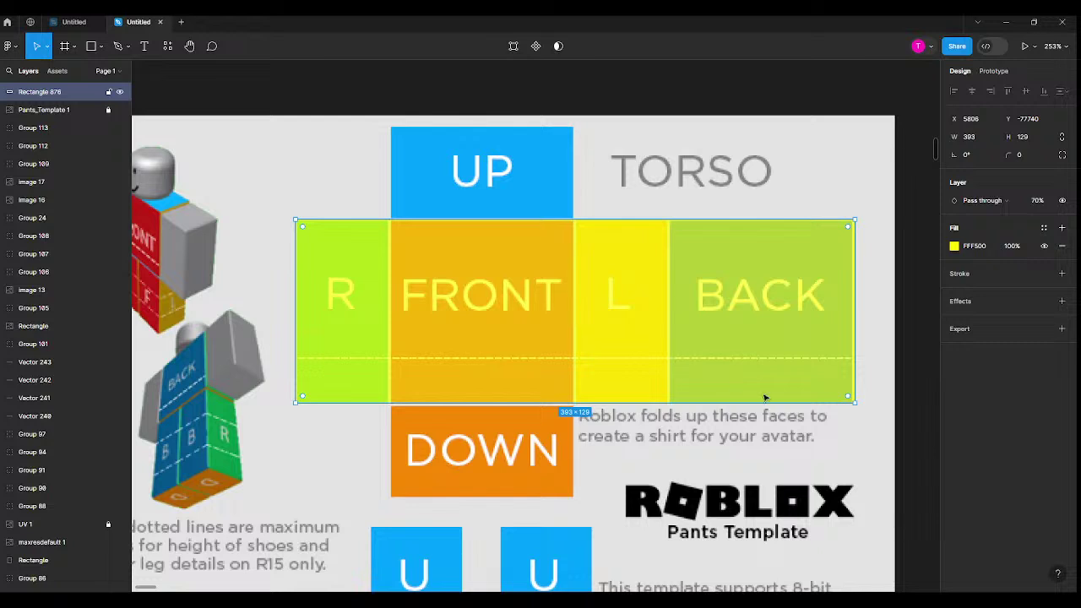
key("ctrl+d")
left_click_drag(855, 403, 573, 498)
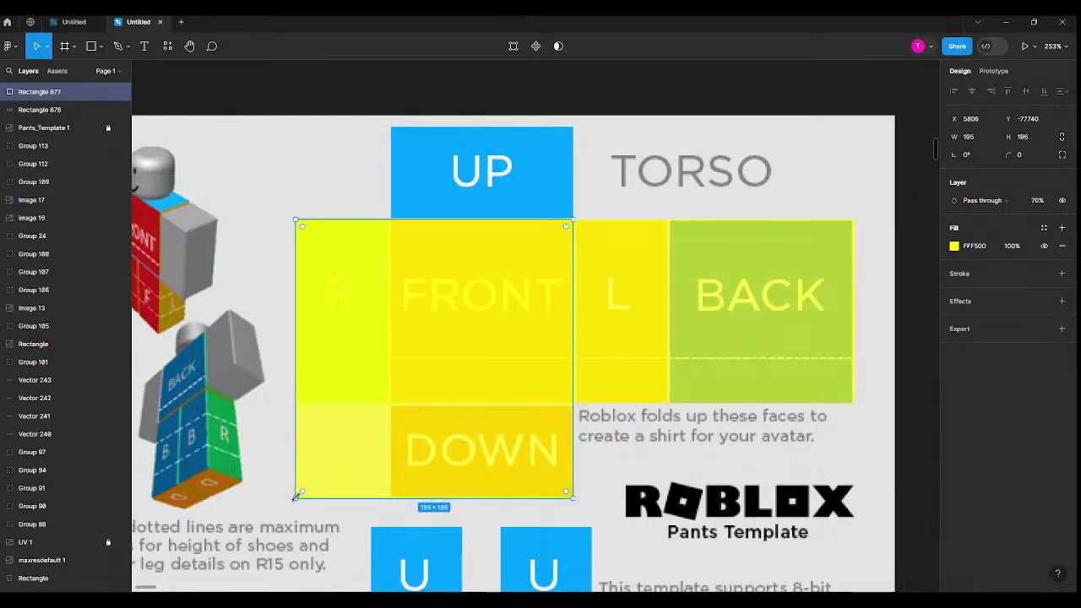
left_click_drag(296, 497, 389, 499)
left_click_drag(467, 218, 500, 126)
left_click(513, 97)
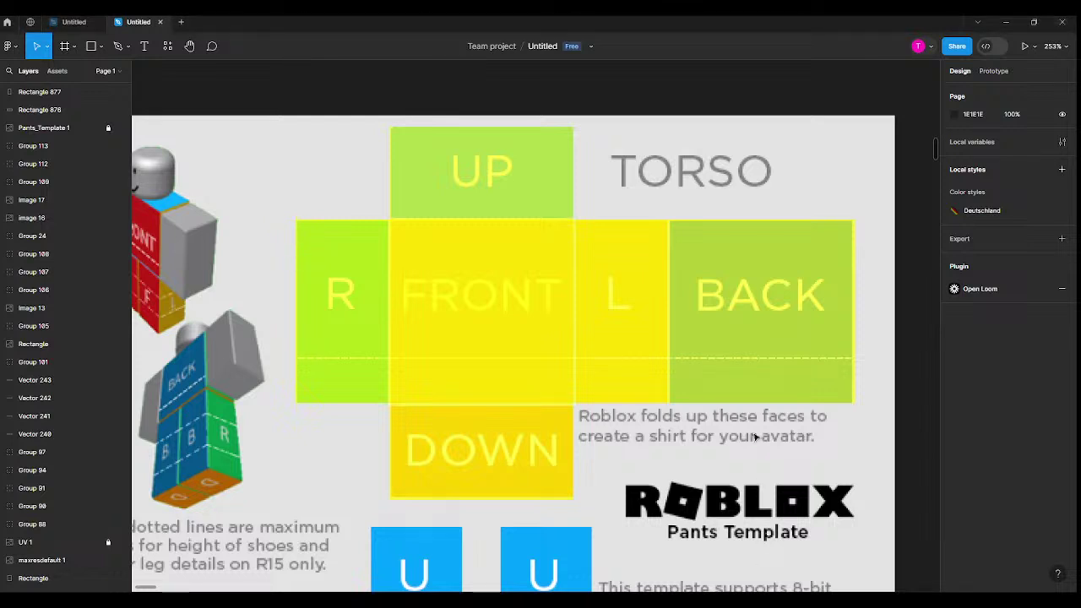
Duplicate the wide yellow rectangle, shrink the copy to a 393 × 10 strip and place it just above the torso's dashed line
left_click(688, 349)
key("ctrl+d")
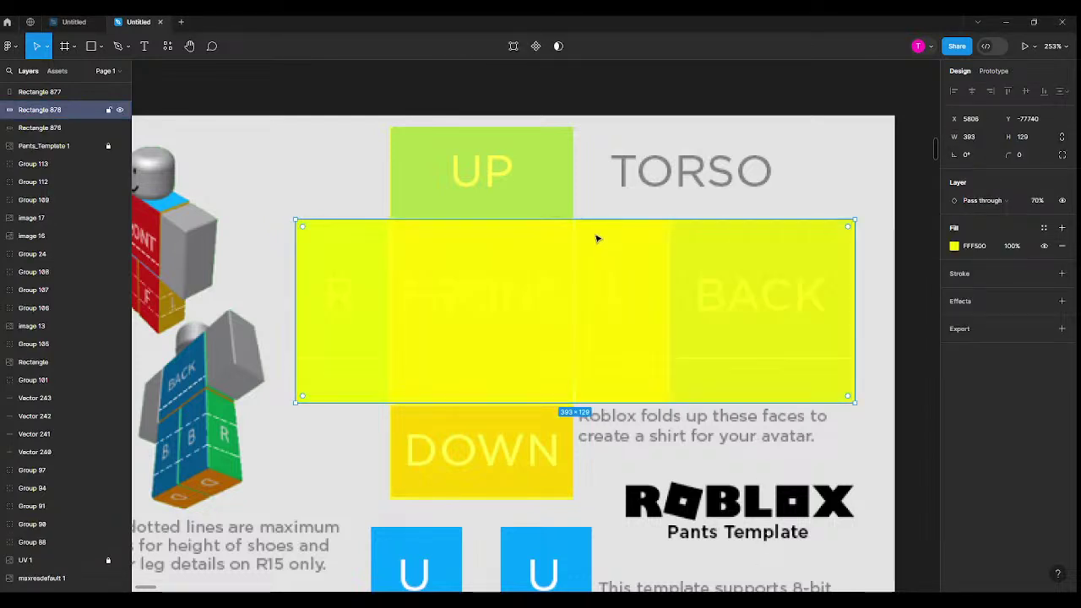
scroll(596, 239, "up", 3)
left_click_drag(596, 215, 549, 442)
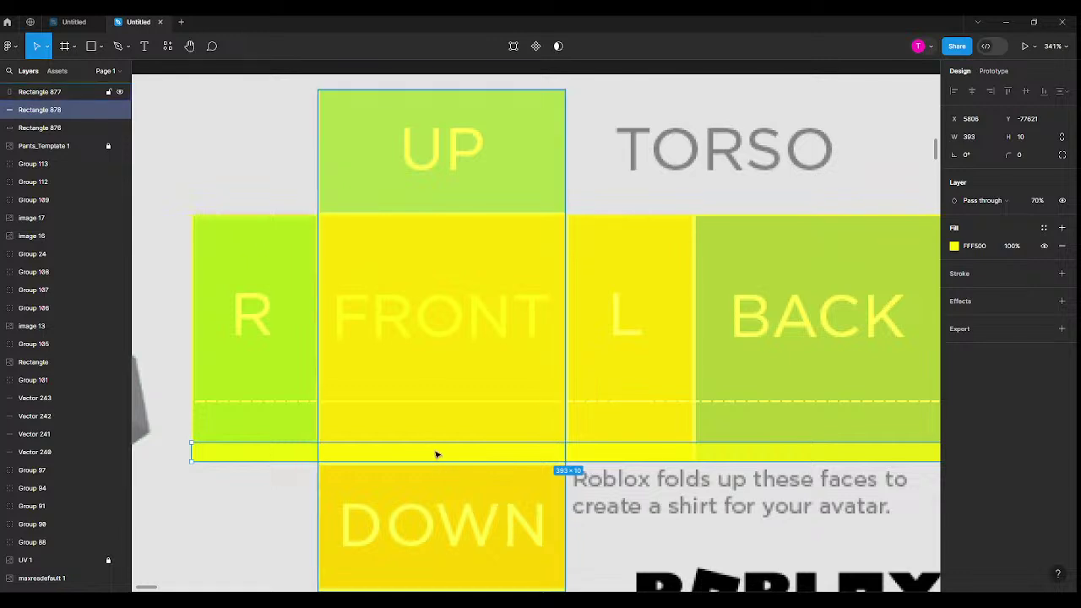
mouse_move(436, 454)
left_mouse_down()
mouse_move(440, 413)
mouse_move(436, 434)
left_mouse_up()
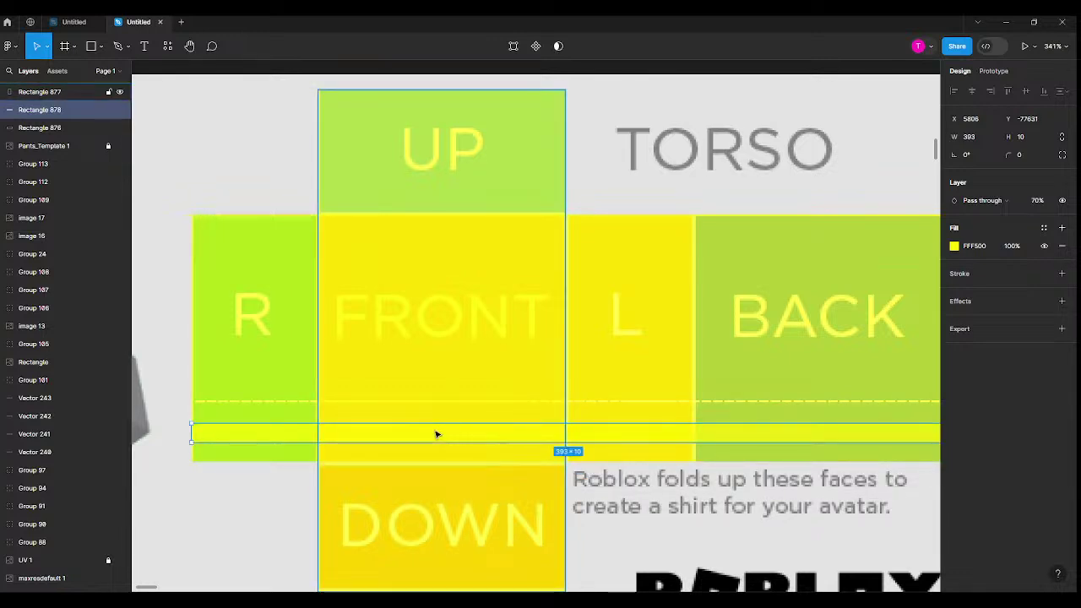
scroll(436, 437, "down", 4)
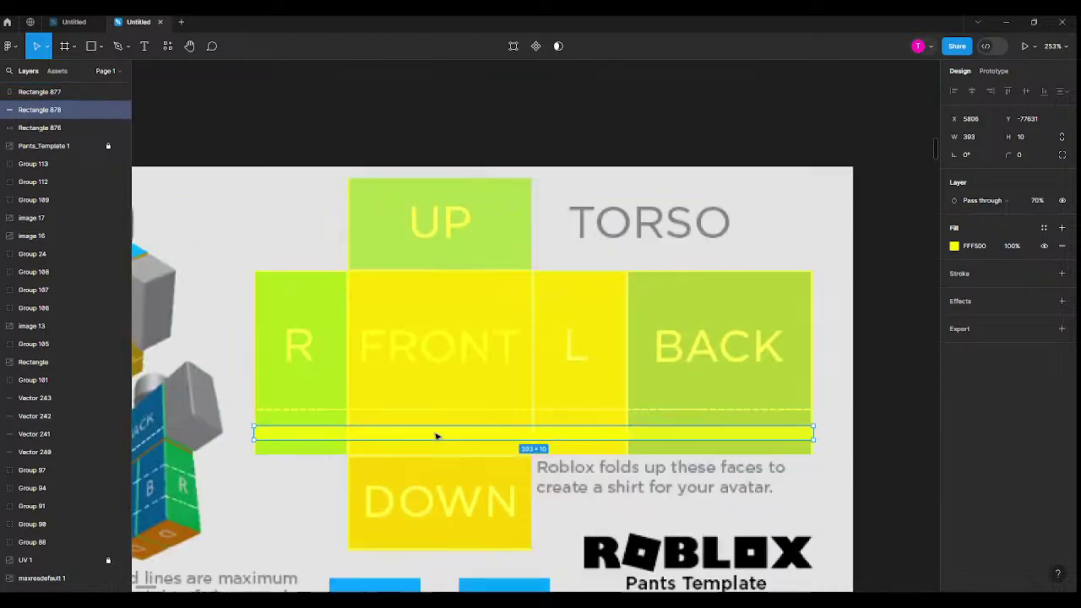
scroll(683, 421, "up", 6)
left_click_drag(613, 499, 611, 422)
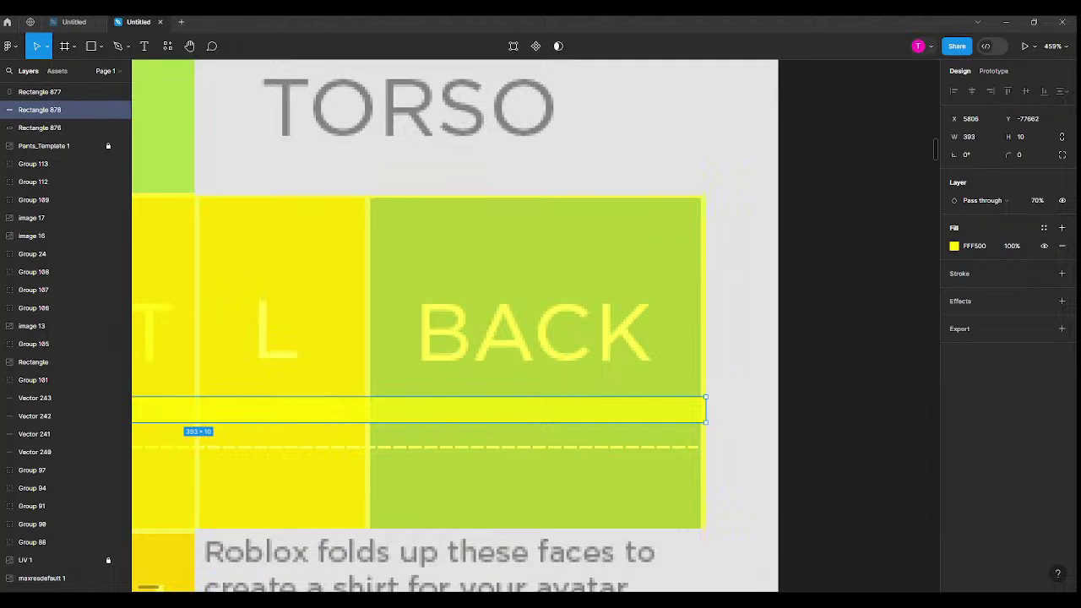
Recolour the strip to light grey C8C8C8 and set its opacity to 100%
left_click(955, 245)
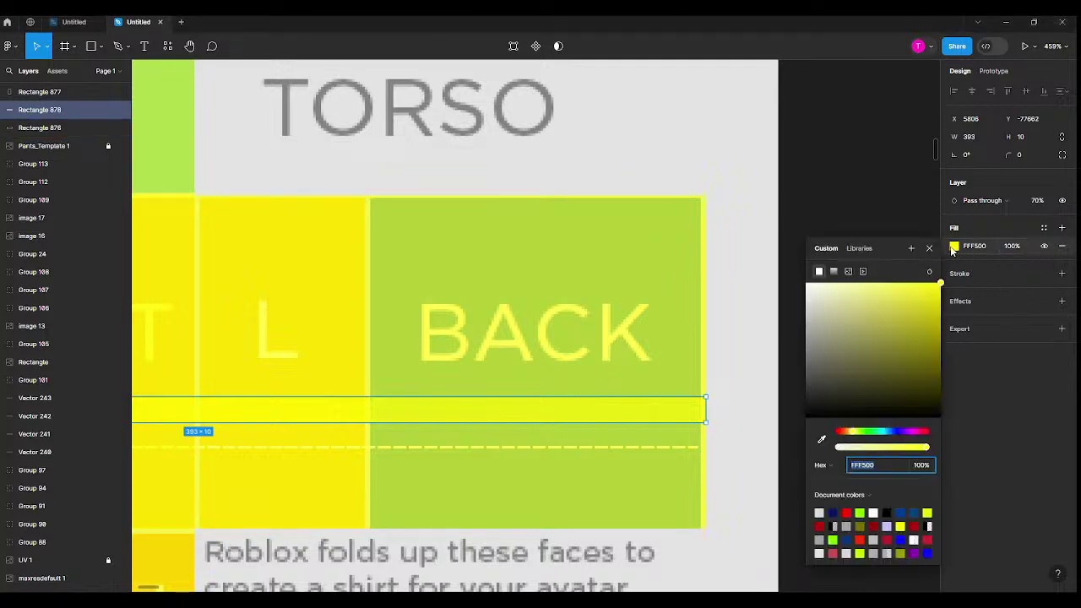
left_click_drag(865, 431, 755, 297)
key("0")
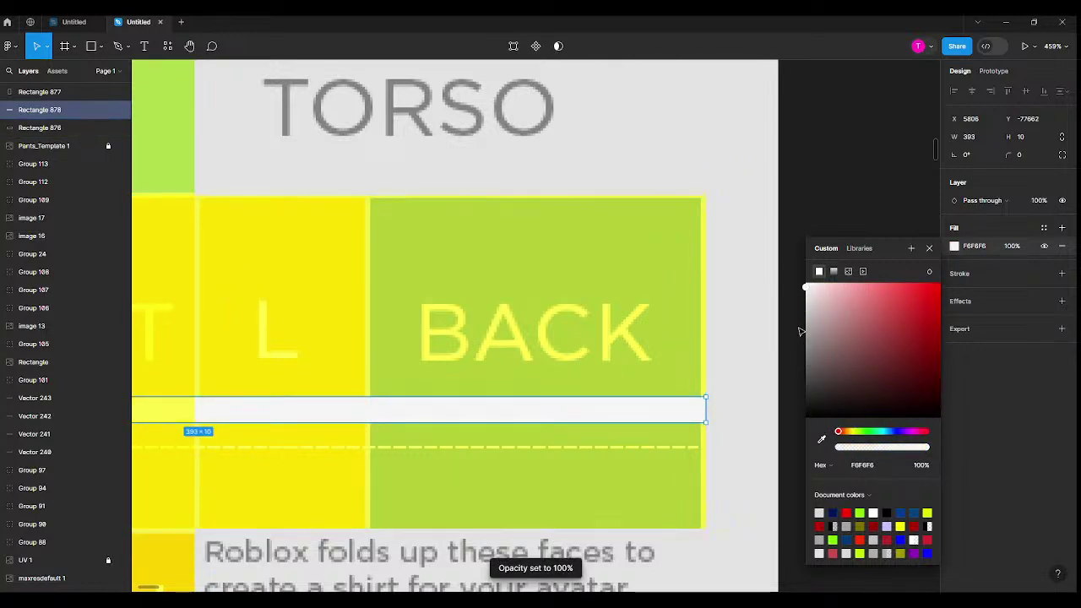
mouse_move(799, 331)
left_mouse_down()
mouse_move(806, 285)
mouse_move(796, 316)
left_mouse_up()
Reduce the grey strip's height to 7 and move it down closer to the dashed line
scroll(465, 417, "up", 5)
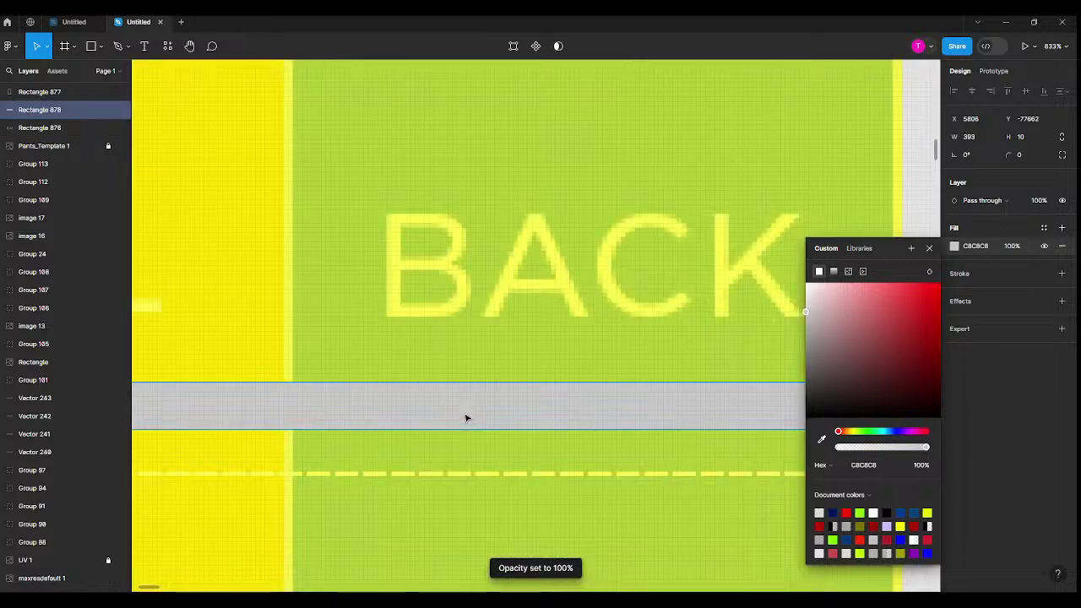
scroll(497, 400, "up", 3)
left_click_drag(524, 347, 524, 370)
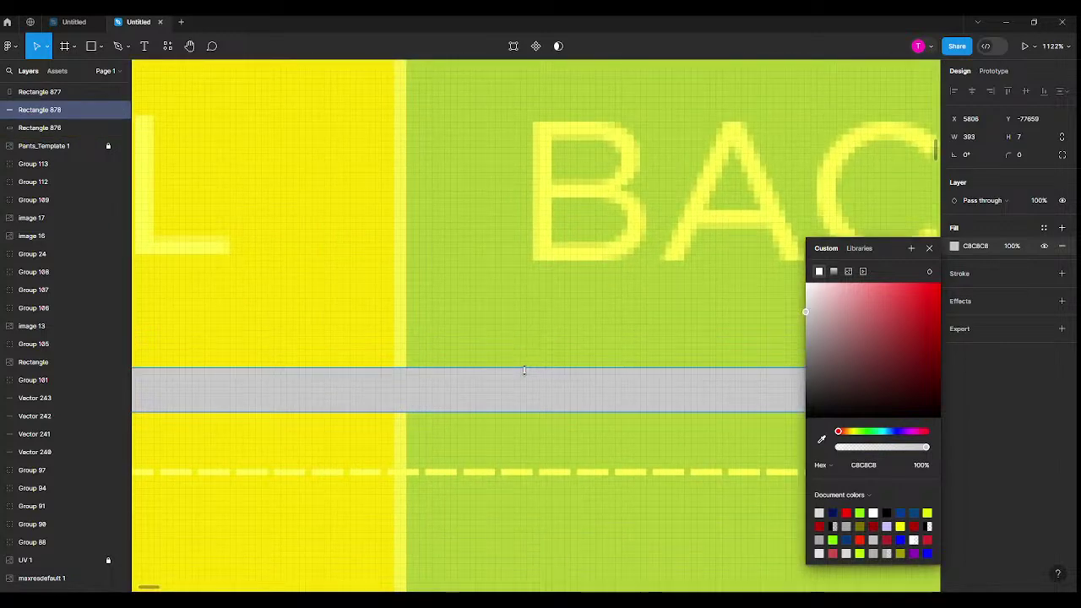
left_click_drag(485, 403, 483, 437)
scroll(492, 422, "down", 5)
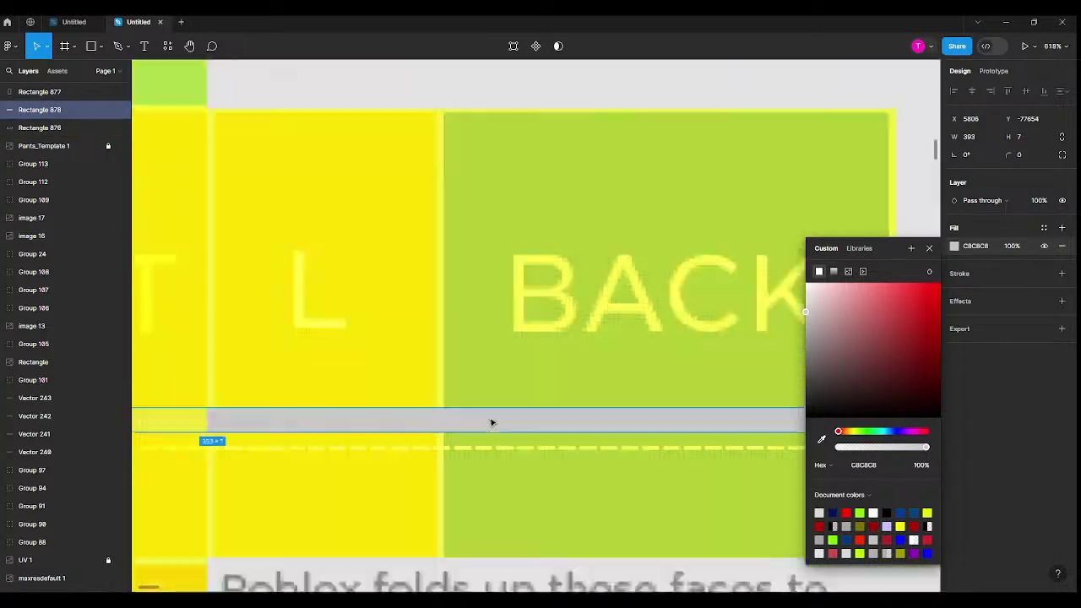
Move the grey strip to the front of the layer order, above both yellow rectangles
scroll(492, 423, "down", 5)
scroll(386, 392, "left", 5)
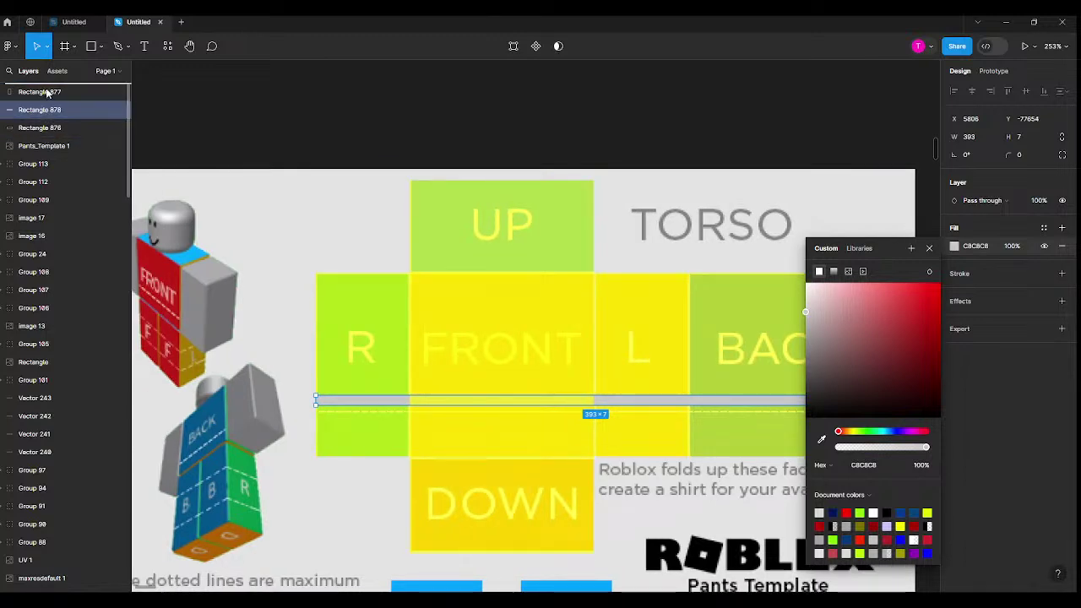
scroll(364, 386, "up", 8)
Remove the extra C8C8C8 fills from the grey strip, keeping a single fill
left_click(378, 453)
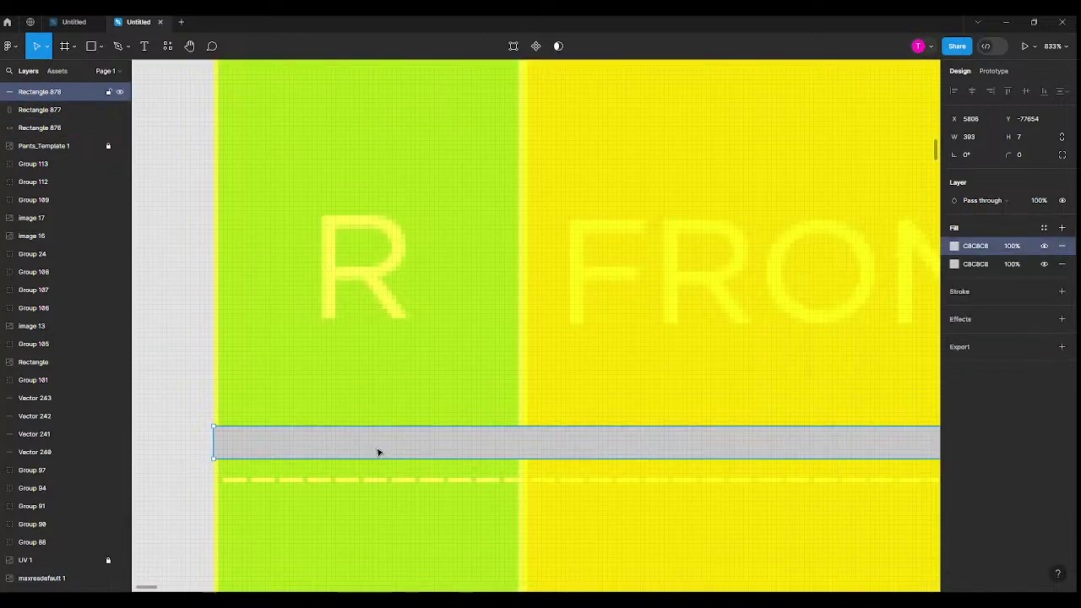
mouse_move(379, 453)
left_mouse_down()
mouse_move(383, 398)
mouse_move(379, 448)
left_mouse_up()
right_click(510, 438)
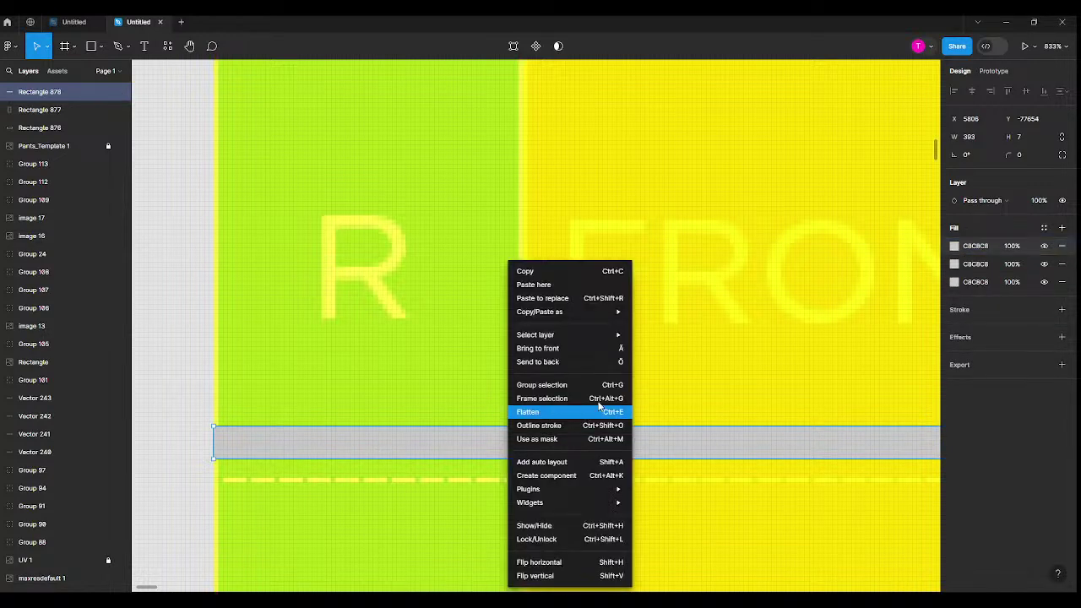
key("Escape")
left_click(1062, 281)
left_click(1062, 263)
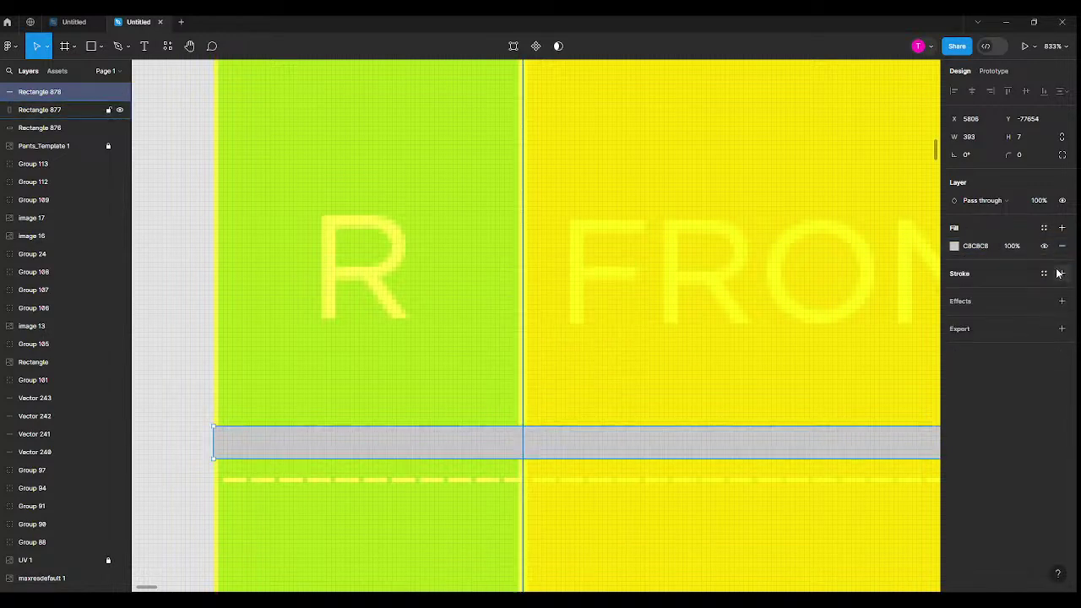
Duplicate the grey strip and place the copy parallel above it, leaving a narrow yellow gap between them
scroll(879, 272, "down", 5)
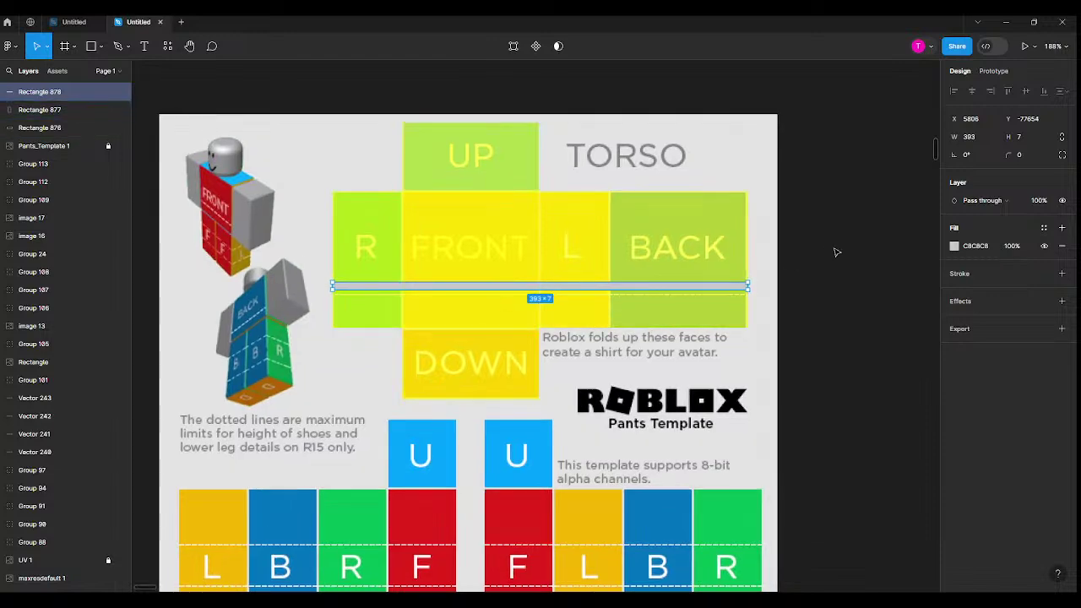
scroll(690, 285, "up", 5)
key("ctrl+d")
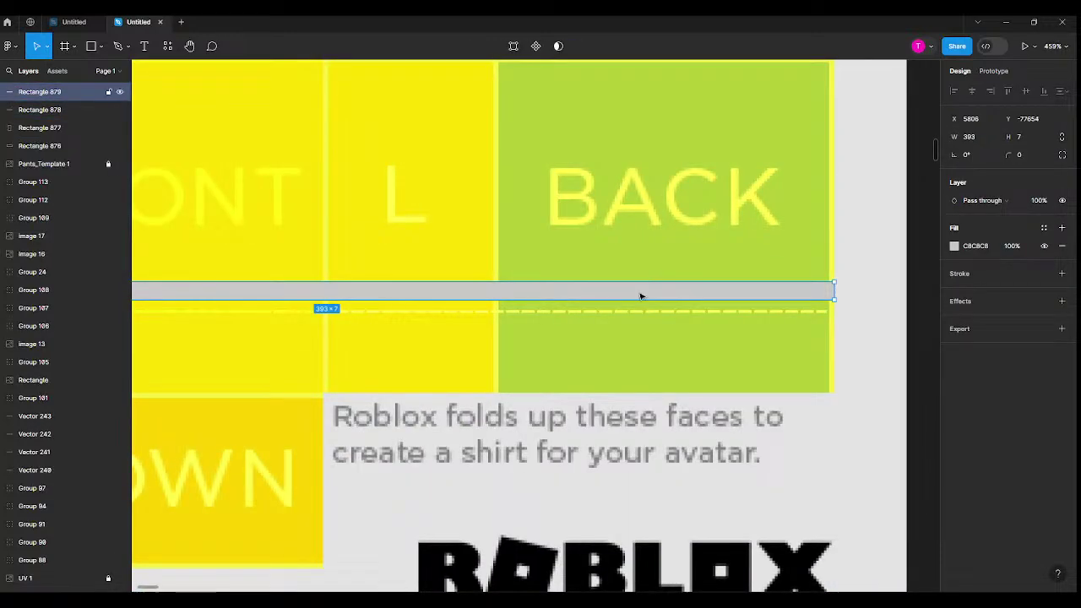
left_click_drag(640, 296, 647, 266)
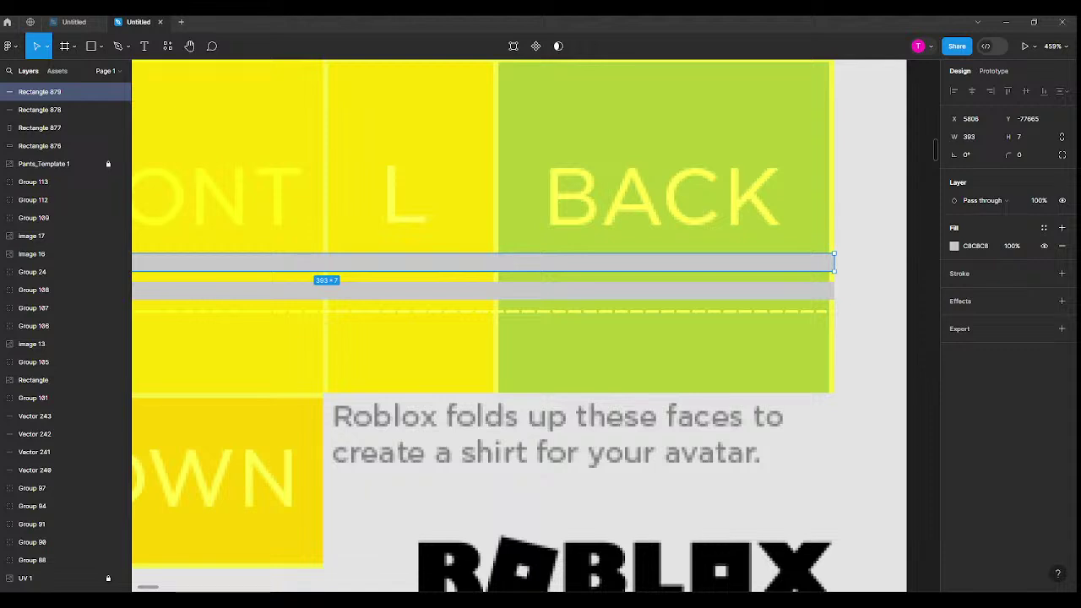
scroll(575, 304, "down", 3)
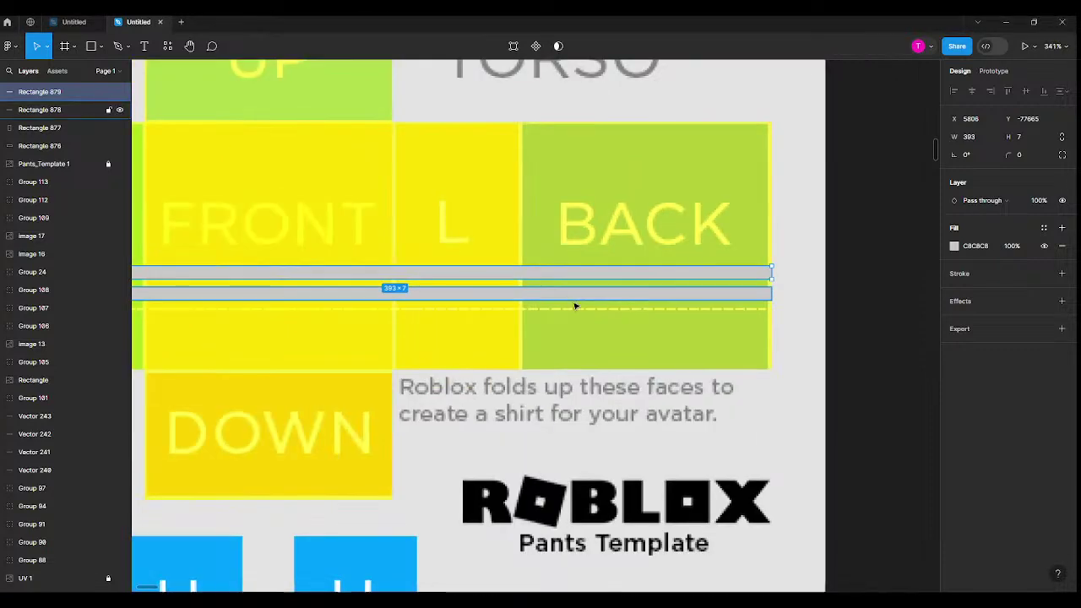
scroll(614, 357, "up", 3)
scroll(613, 357, "left", 3)
left_click(652, 65)
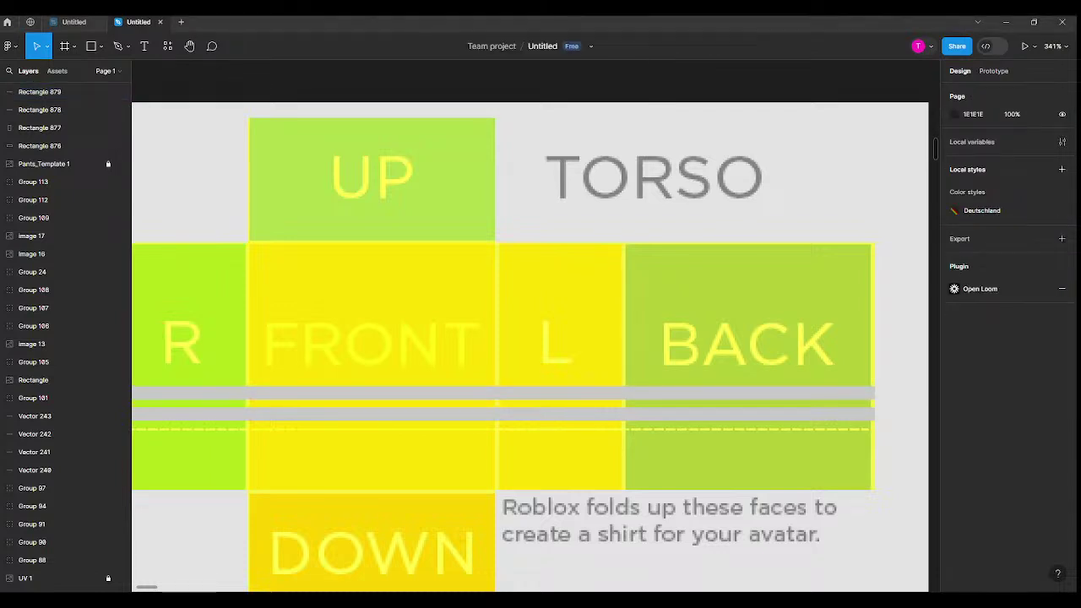
Paste a copy of the upper grey strip and reshape it into a vertical strip 7 wide and 148 high
key("ctrl+v")
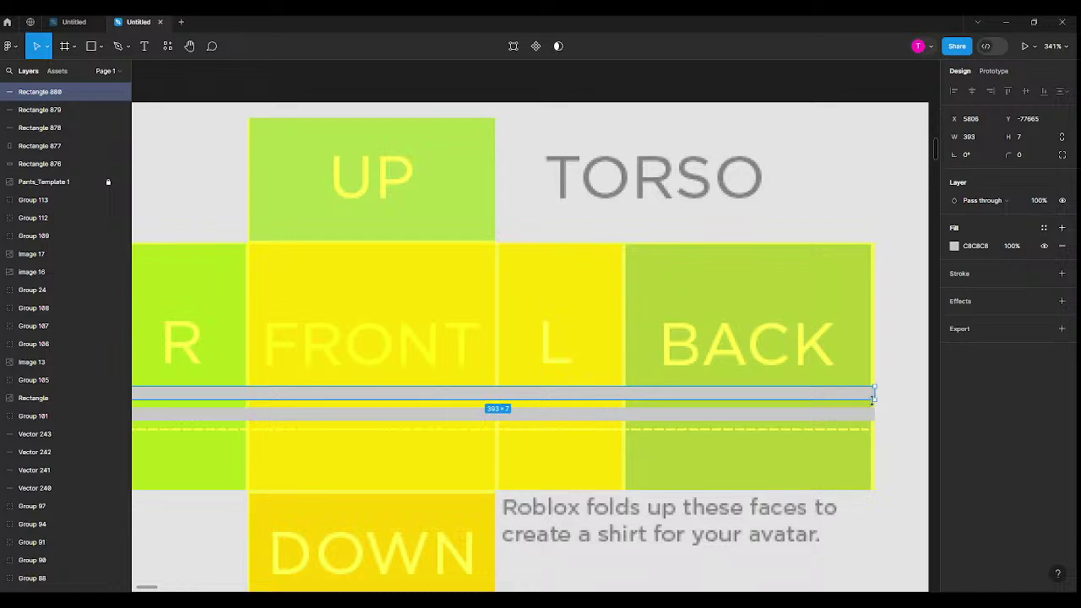
left_click_drag(874, 404, 154, 103)
scroll(203, 148, "left", 5)
scroll(203, 148, "up", 1)
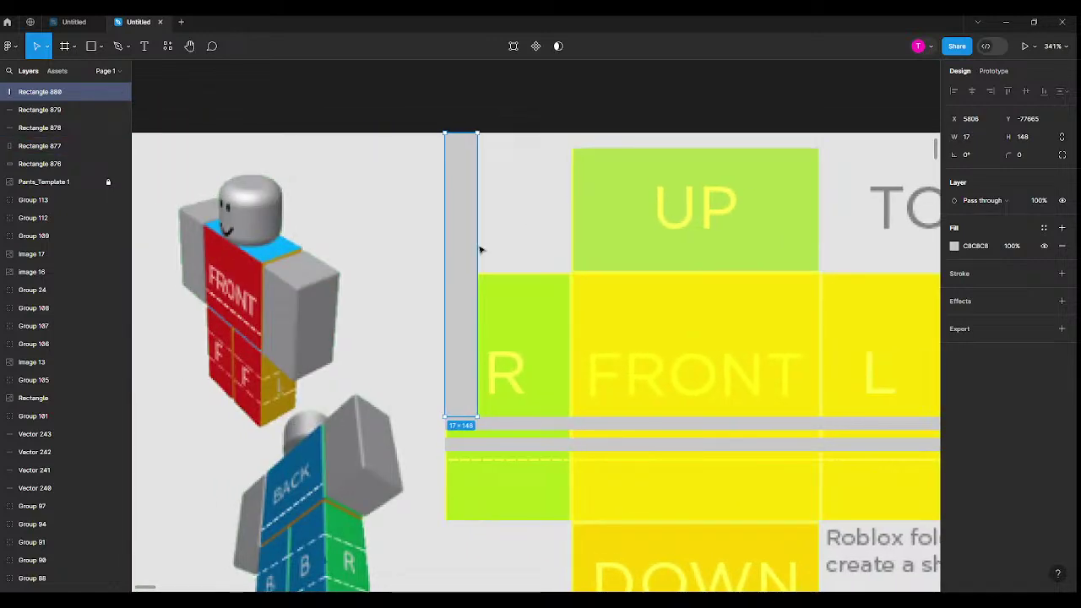
left_click_drag(475, 253, 458, 257)
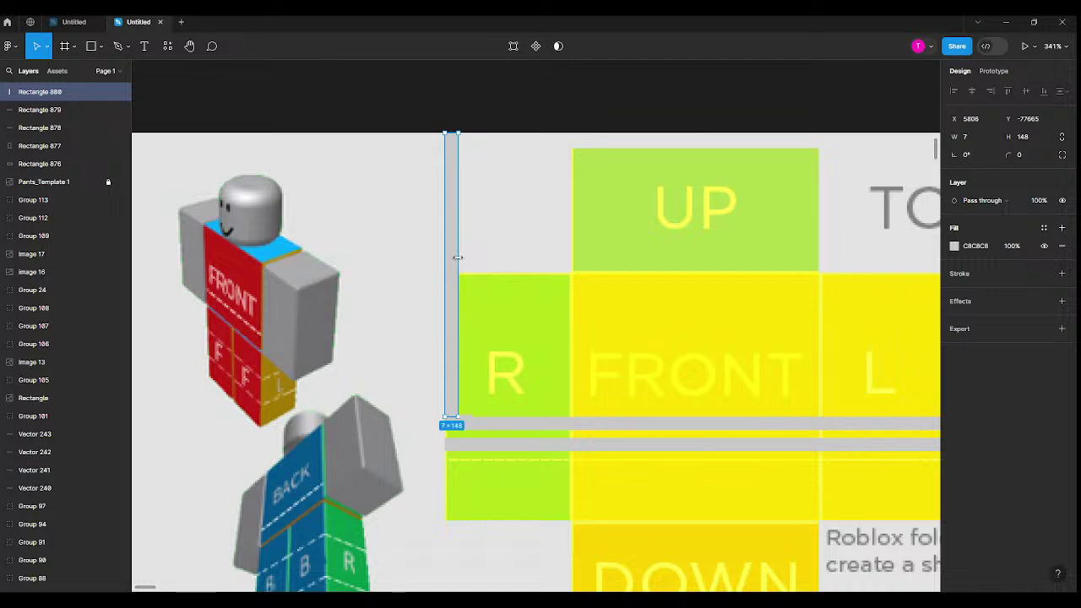
Place the vertical strip just inside the left edge of the UP and FRONT faces and shorten it to 146
left_click_drag(451, 326, 589, 335)
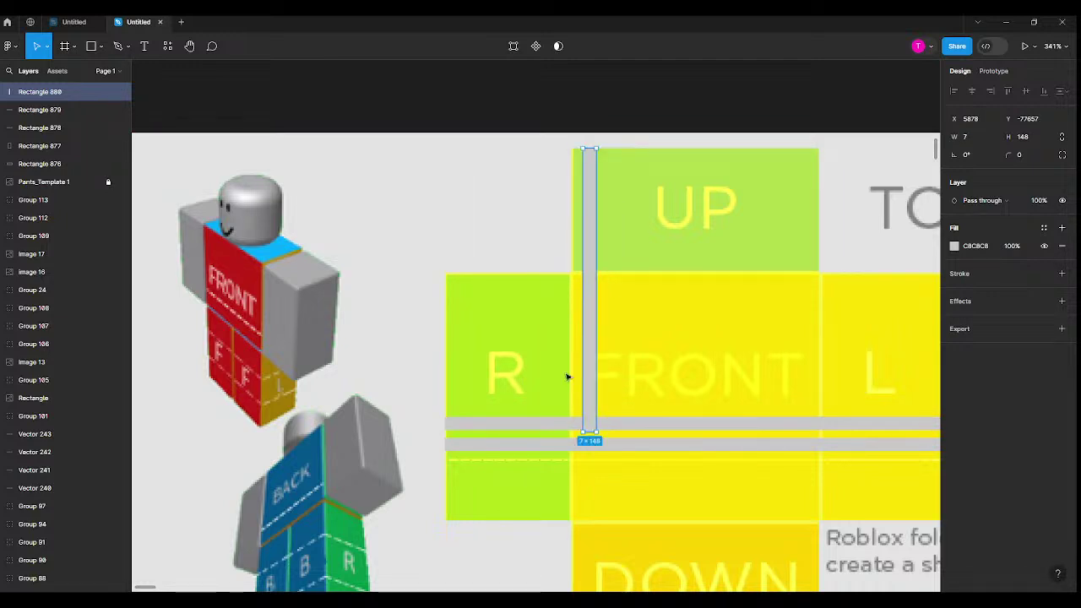
scroll(590, 459, "up", 3)
scroll(598, 430, "up", 2)
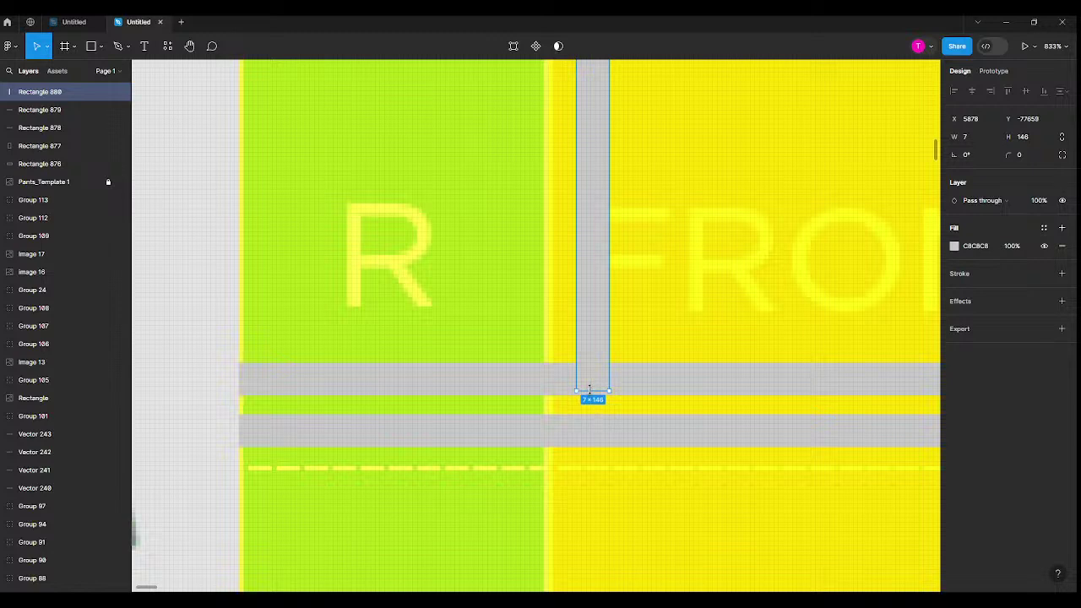
scroll(502, 473, "down", 3)
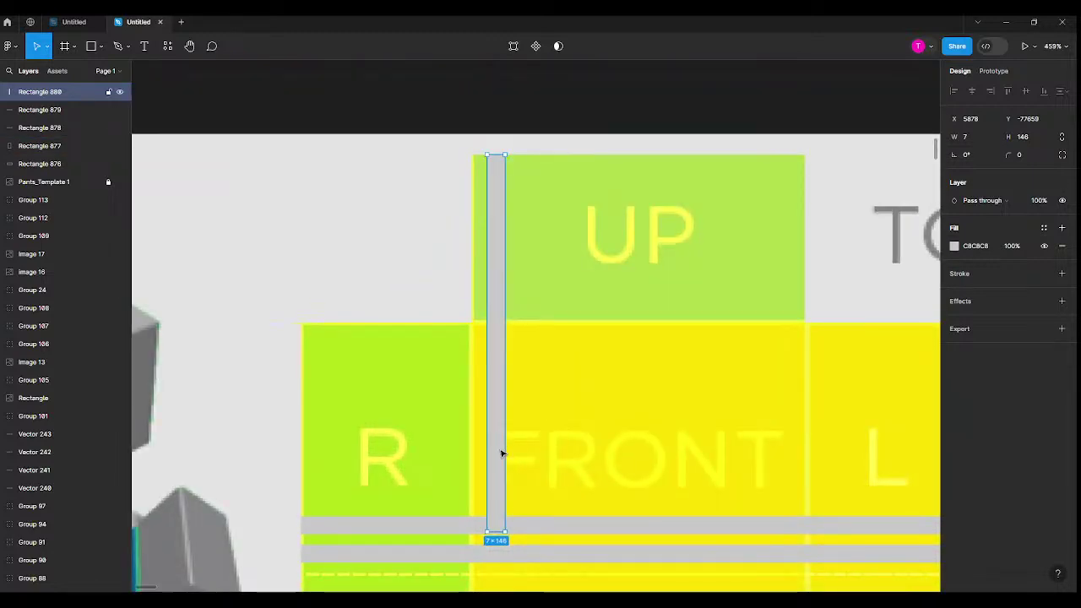
left_click_drag(501, 454, 516, 442)
Duplicate the vertical strip and place the copy symmetrically just inside the right edge of the UP and FRONT faces
key("ctrl+d")
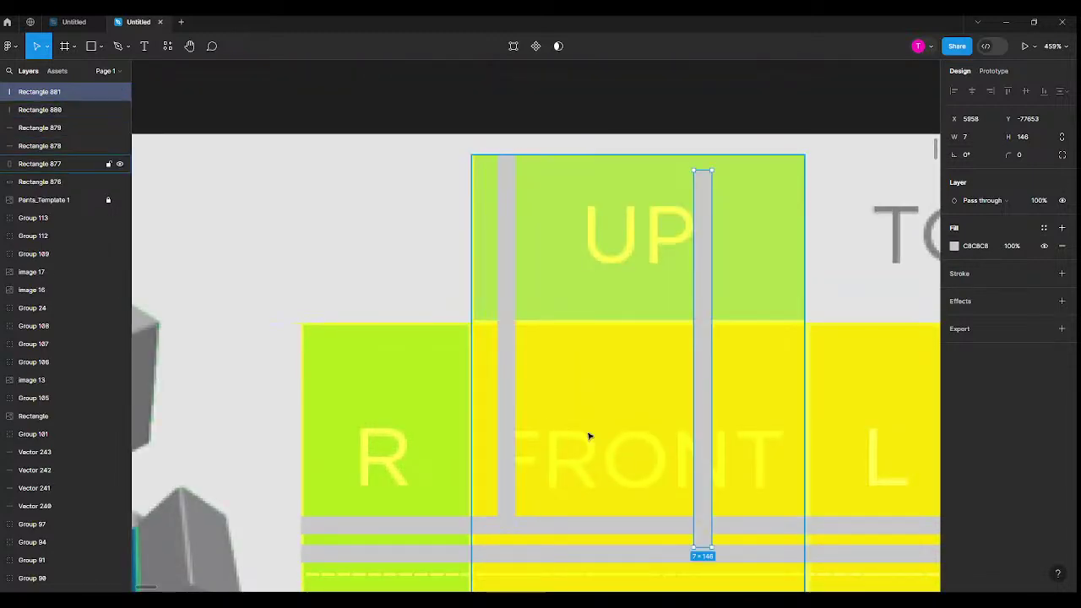
left_click_drag(712, 475, 744, 440)
key("ctrl+z")
left_click_drag(704, 490, 769, 471)
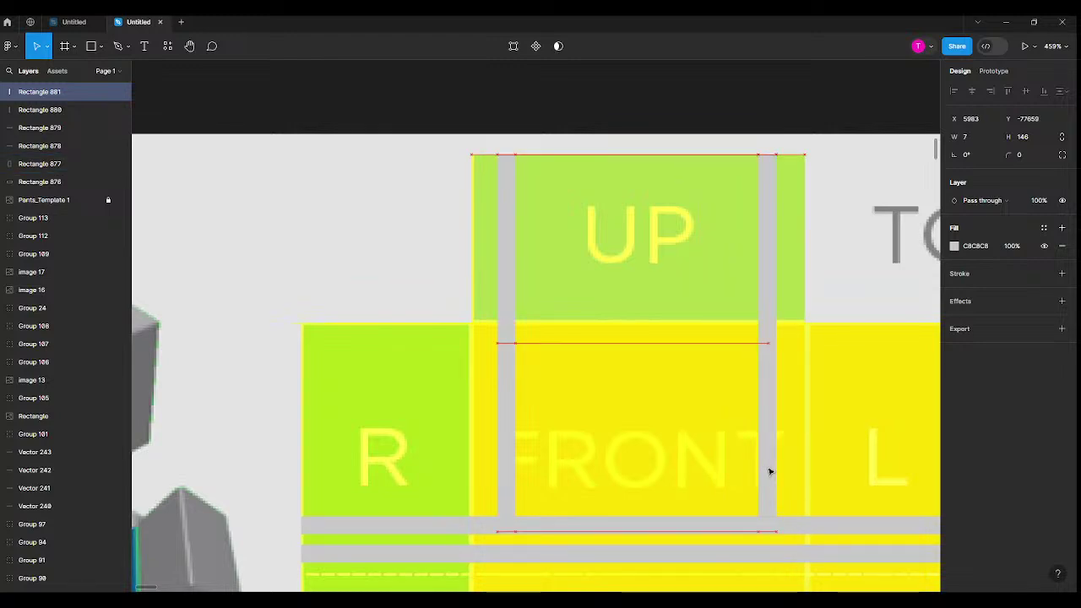
scroll(714, 342, "down", 5)
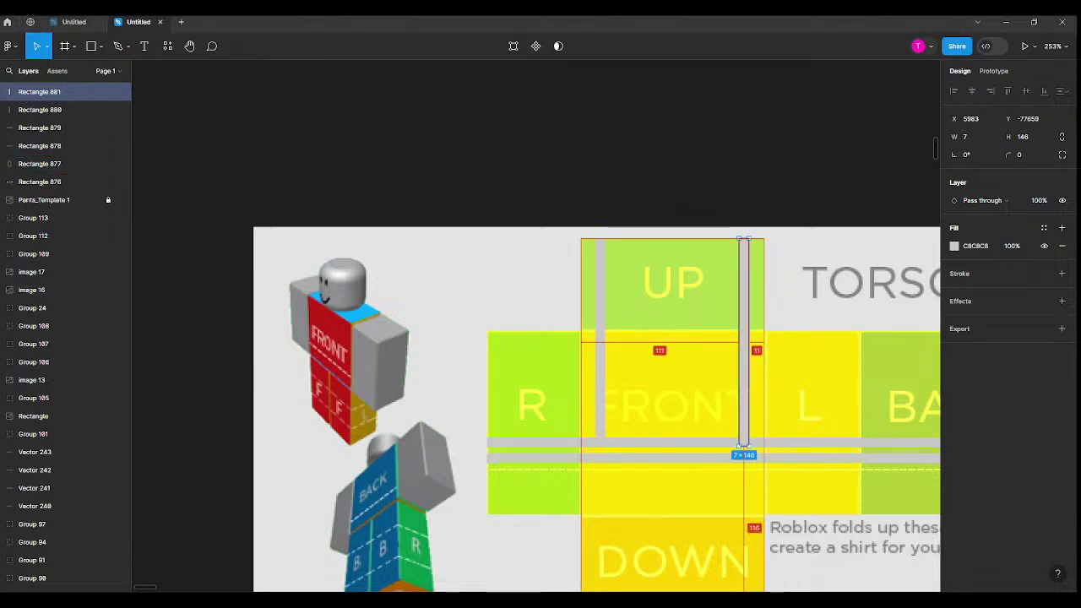
left_click(675, 203)
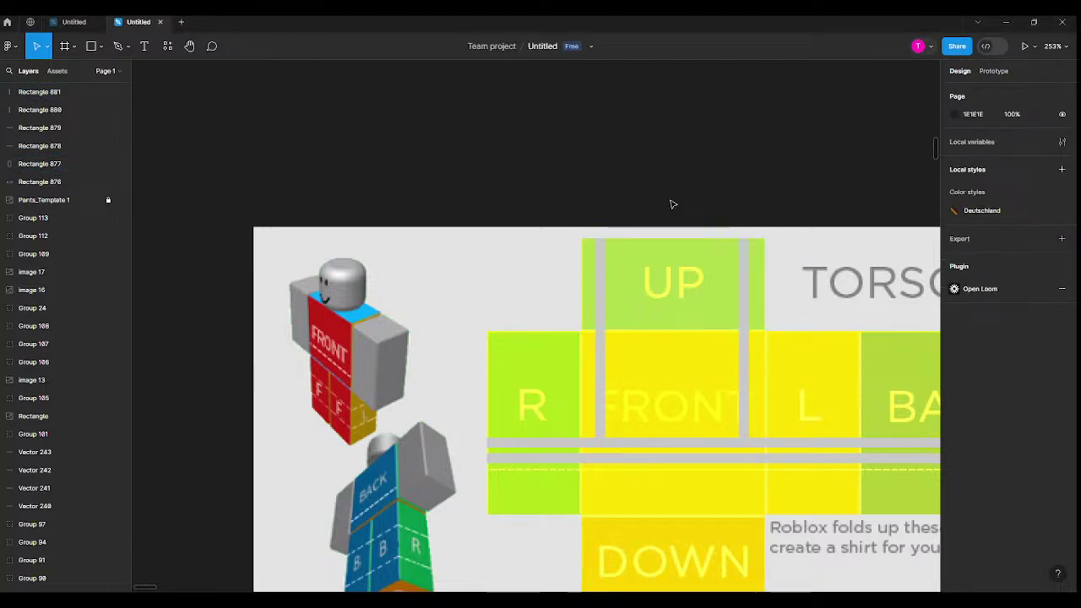
Duplicate both vertical strips onto the BACK face and shorten the copies to 76, starting at the face's upper edge
left_click_drag(671, 203, 302, 183)
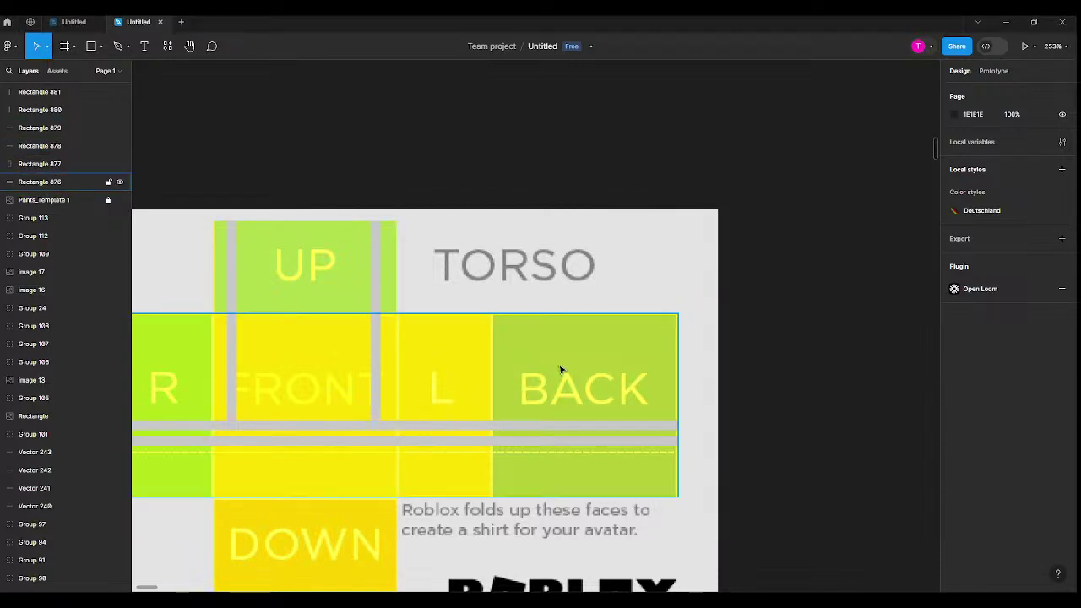
left_click(380, 351)
left_click(232, 359, "shift")
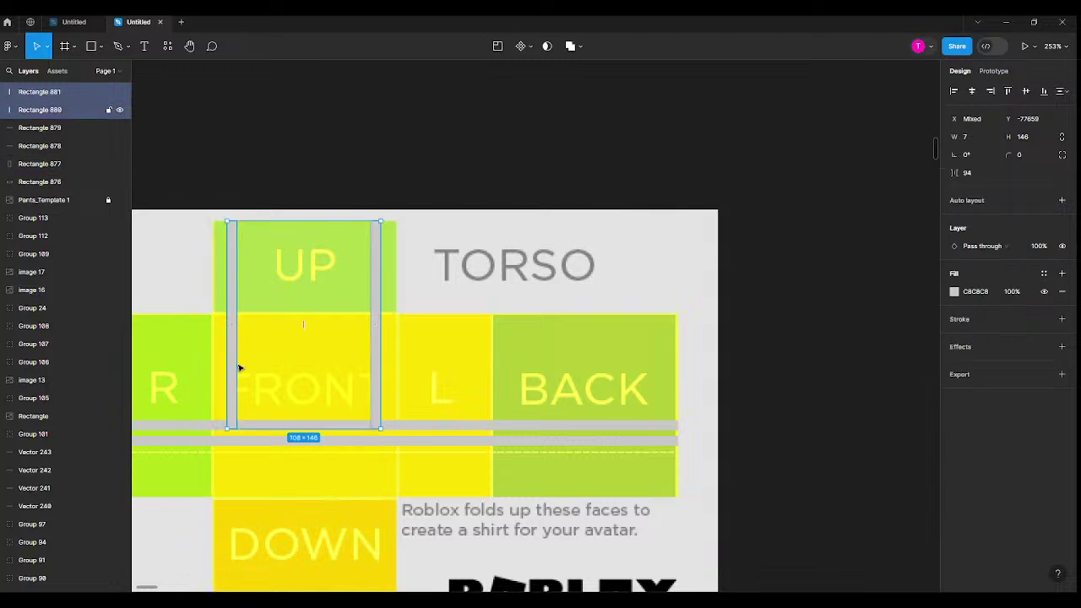
key("ctrl+d")
left_click_drag(235, 375, 518, 373)
left_click_drag(566, 219, 561, 316)
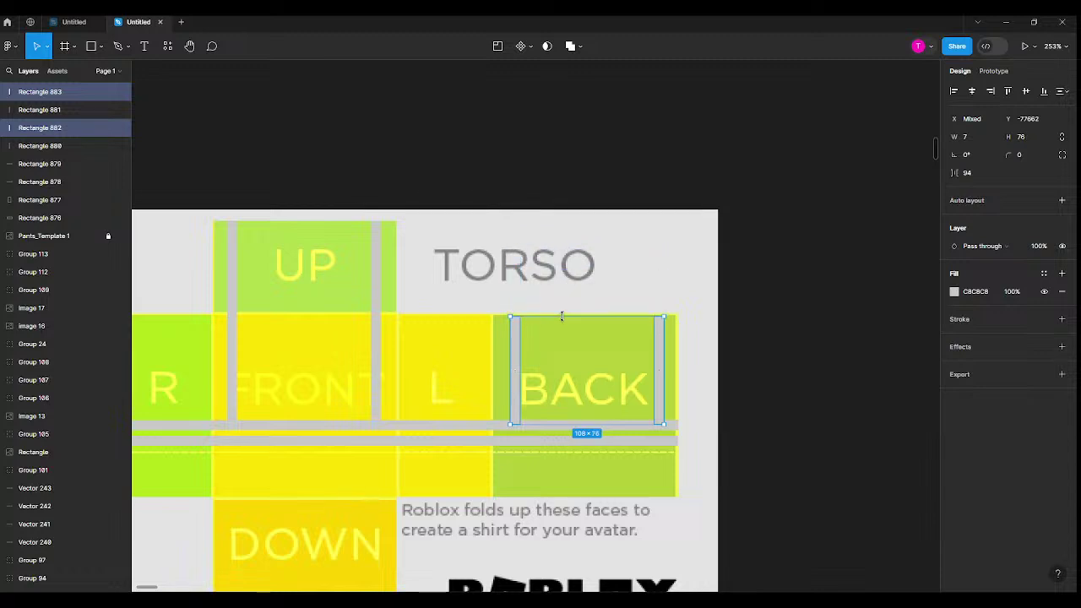
left_click(752, 359)
Add the text ADAC on the BACK face and set its font size to 30
scroll(602, 397, "up", 3)
scroll(603, 397, "up", 2)
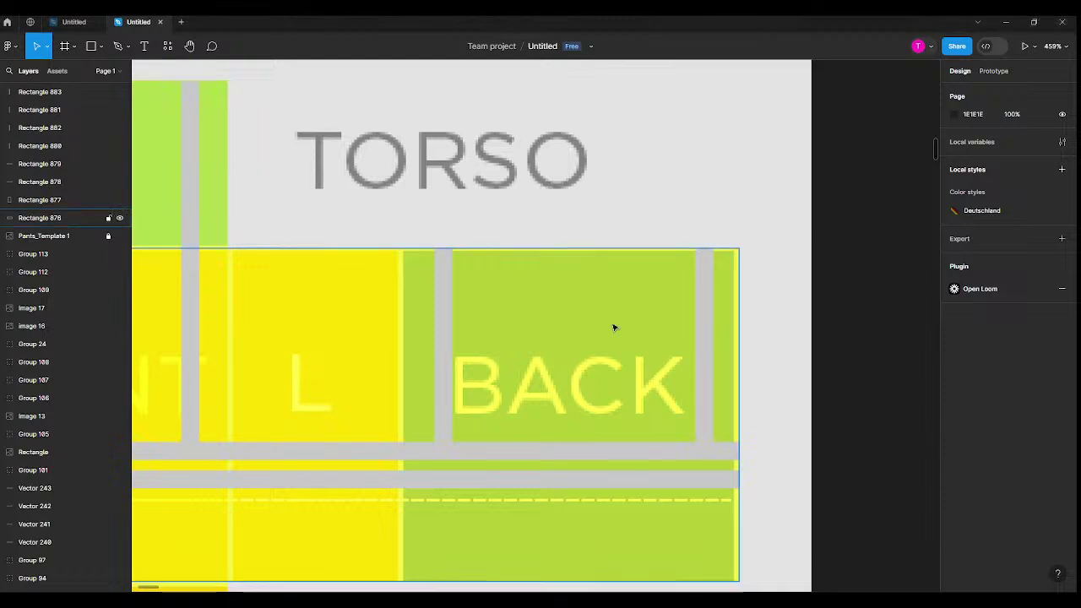
key("t")
left_click(504, 290)
type("ADAC")
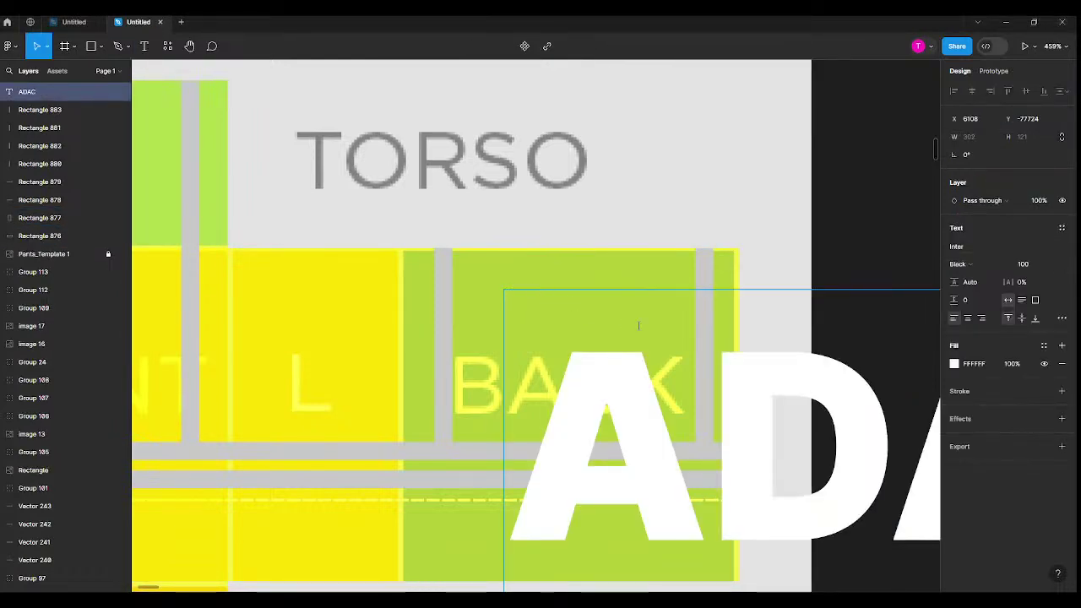
key("ctrl+a")
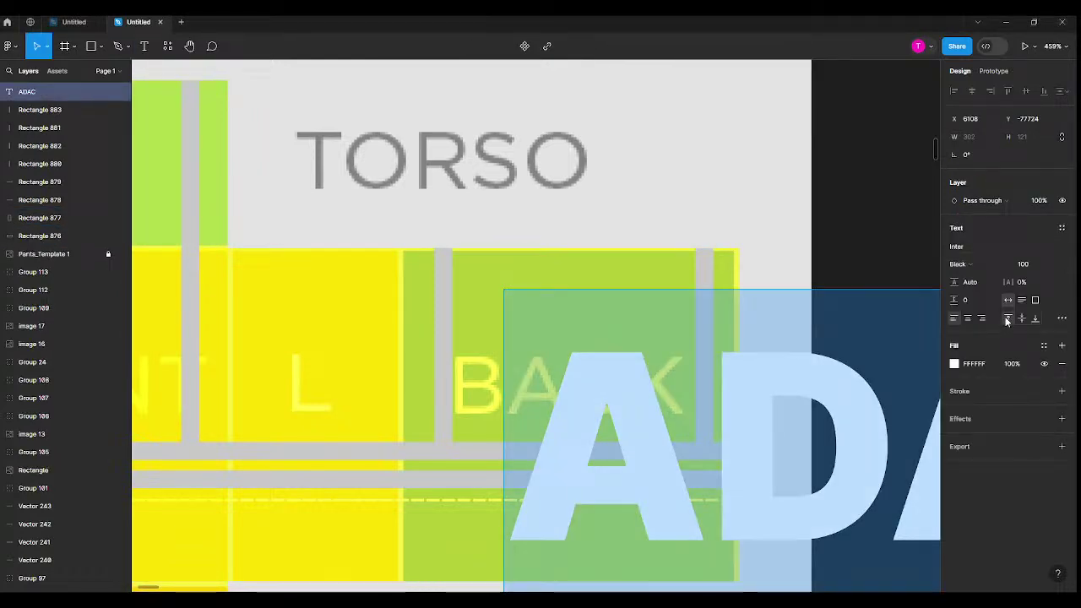
left_click(1045, 266)
type("50")
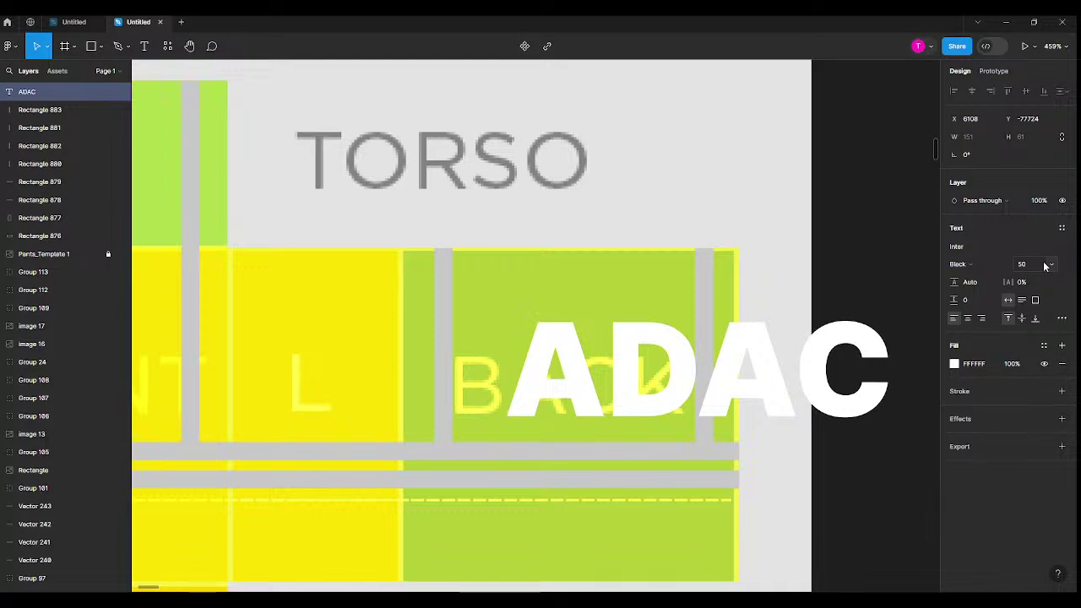
key("Return")
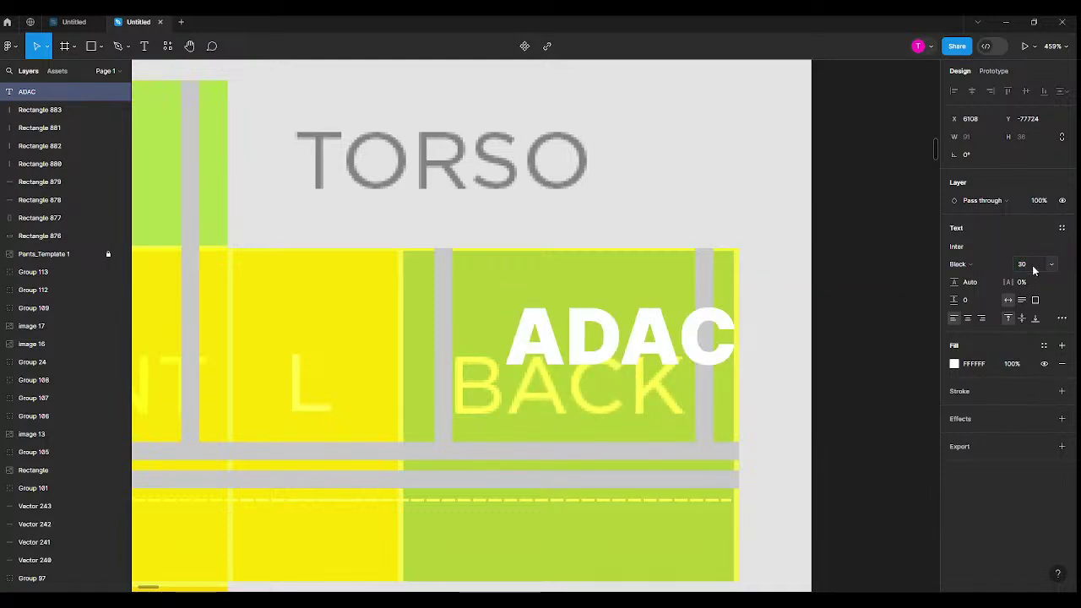
Fill the ADAC text with black (000000) and move it between the two vertical strips on the BACK face
left_click(955, 365)
left_click_drag(887, 354, 806, 436)
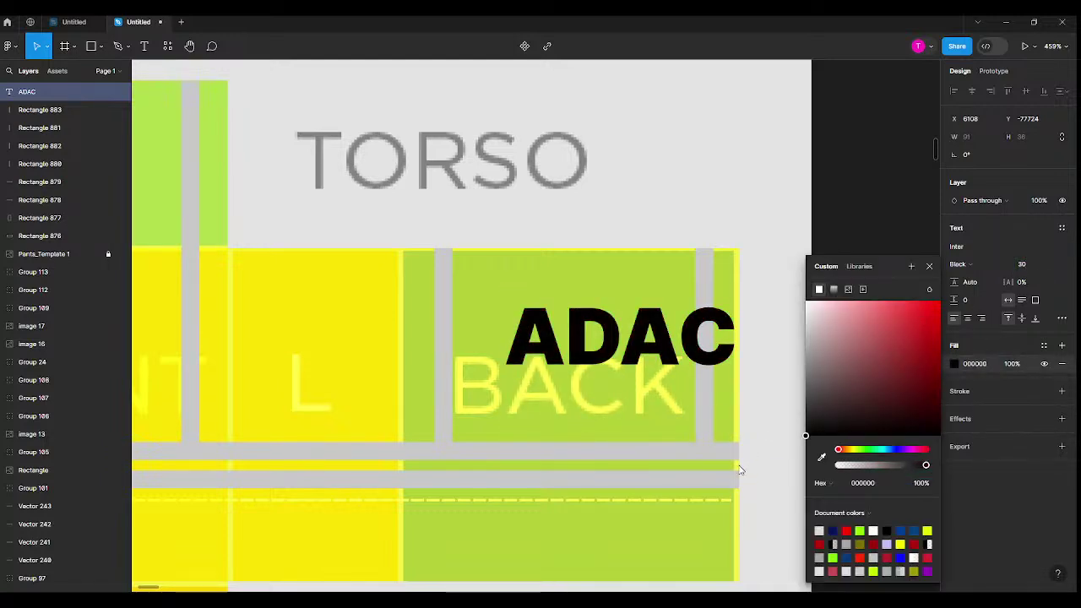
left_click_drag(657, 336, 607, 329)
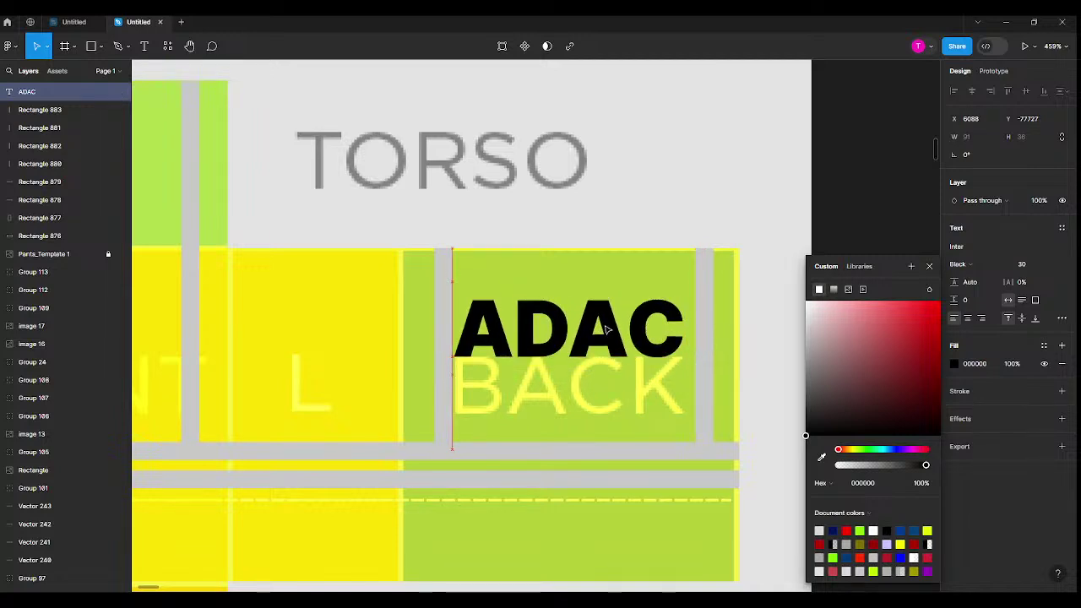
Set the wide yellow torso rectangle's opacity to 100% and check the result across the torso faces
left_click(617, 279)
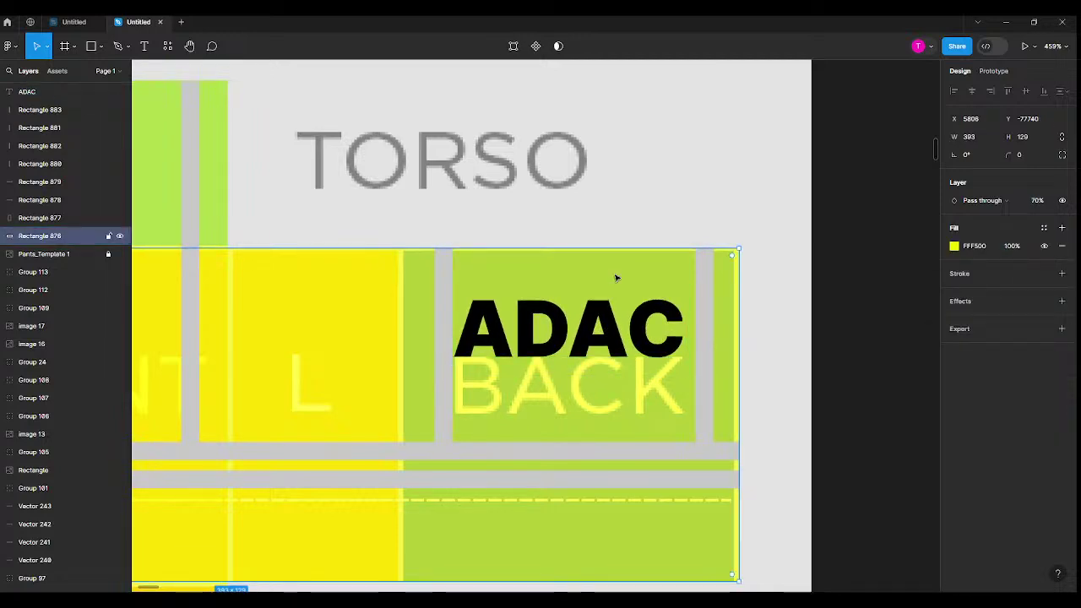
key("0")
scroll(616, 278, "down", 3)
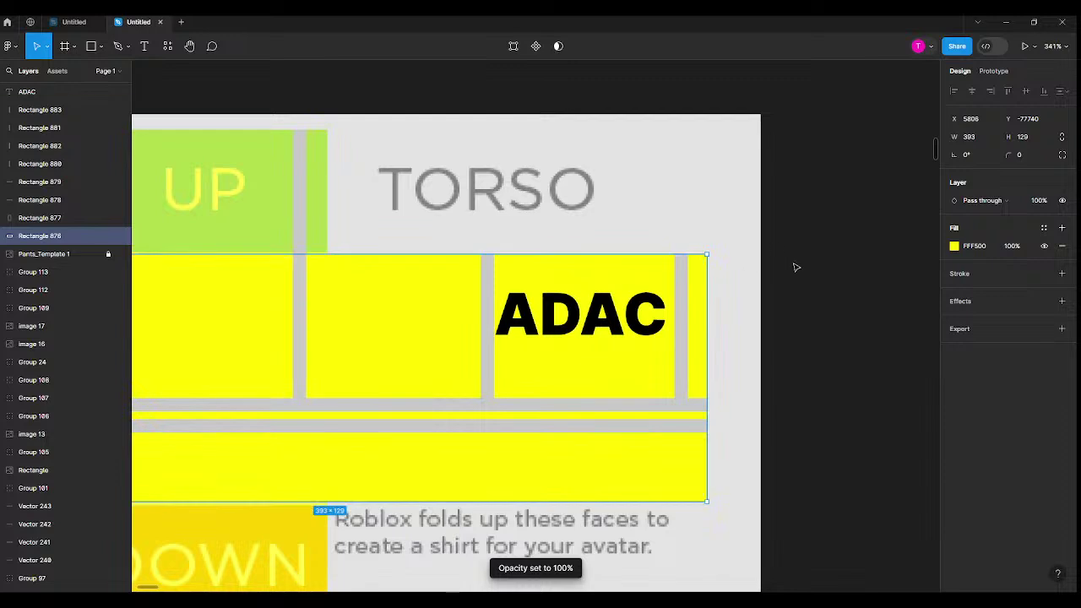
key("Escape")
scroll(664, 319, "left", 5)
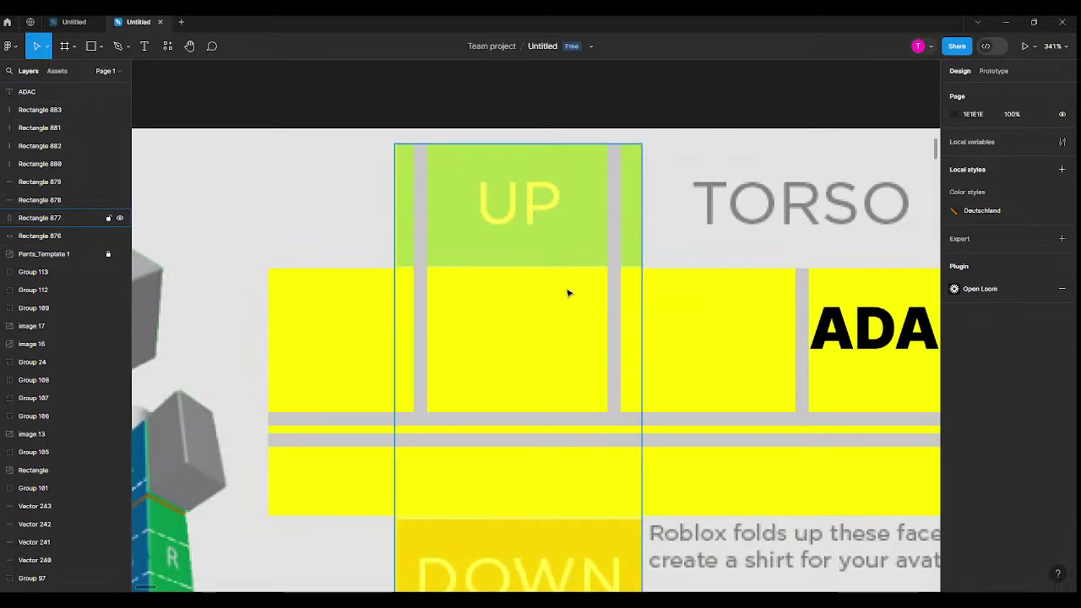
scroll(567, 293, "up", 3)
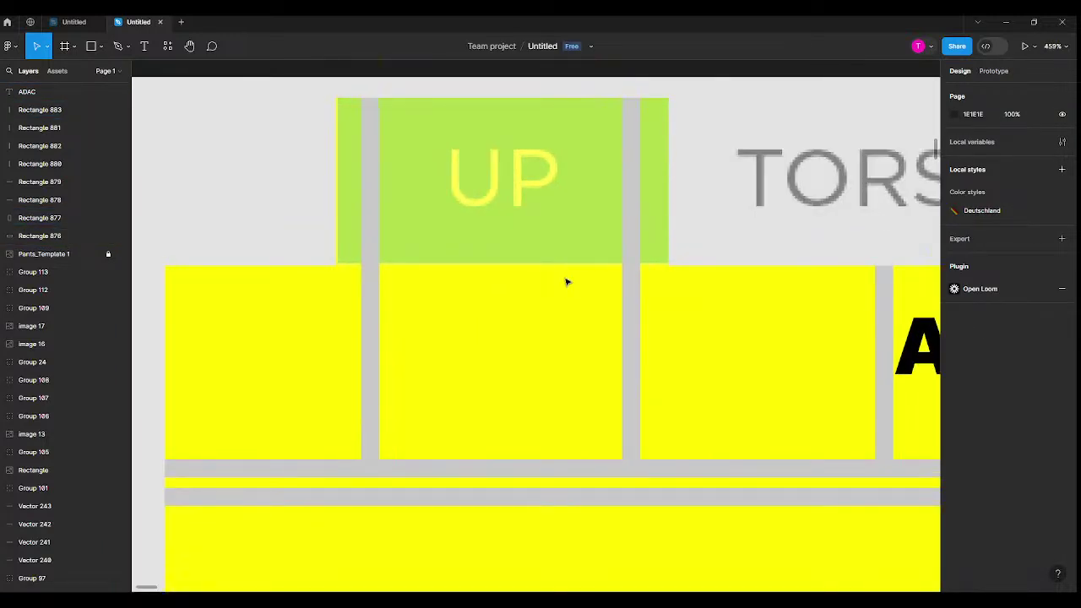
scroll(512, 326, "down", 3)
Set the wide yellow torso rectangle's opacity to 50% so the template shows through
left_click(738, 512)
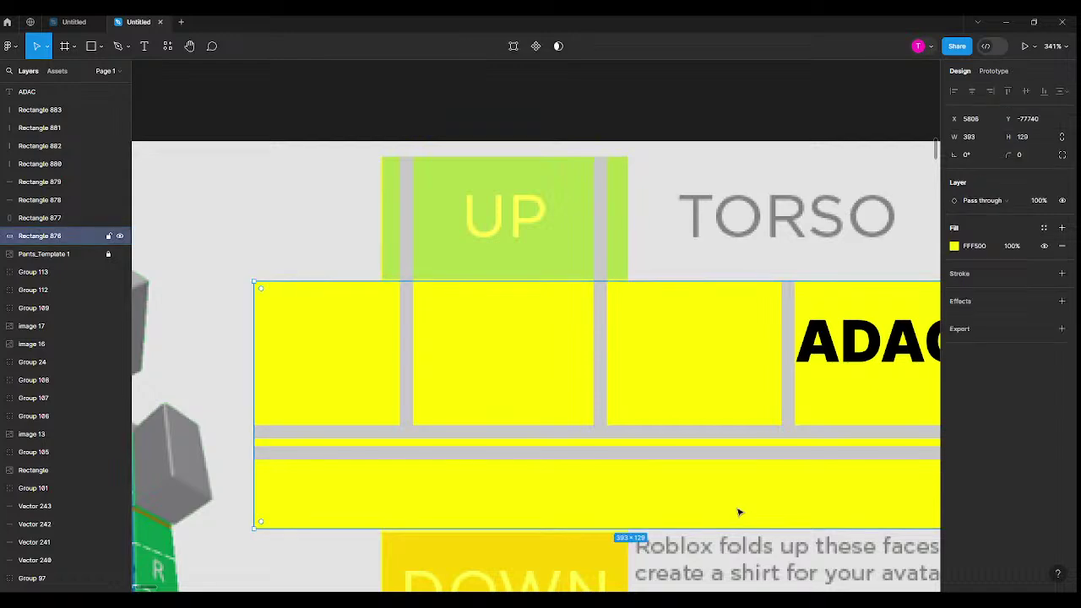
key("0")
key("5")
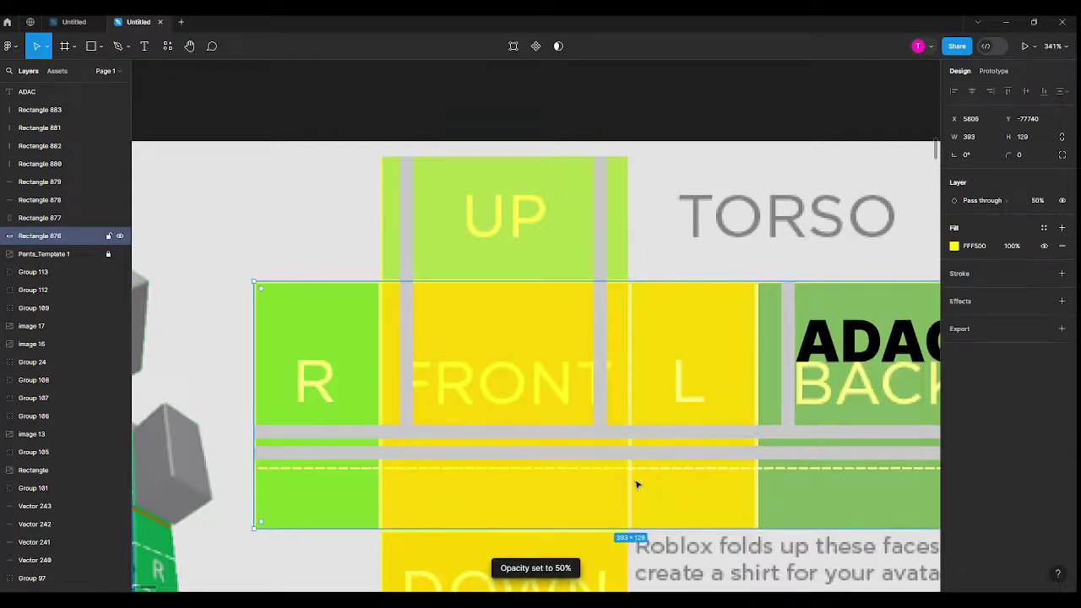
scroll(637, 484, "down", 5)
left_click(740, 391)
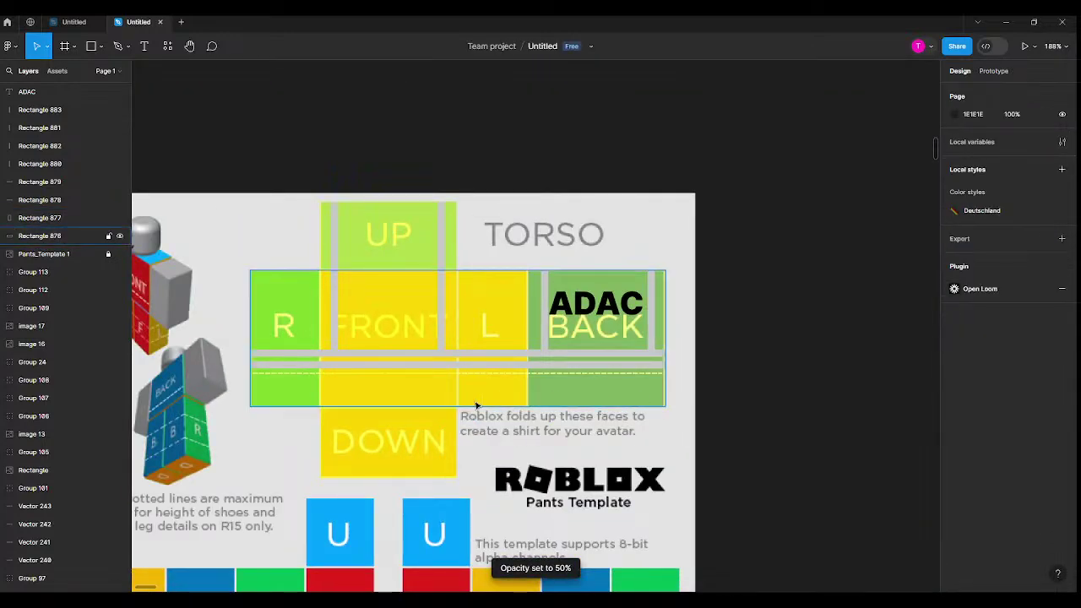
Draw a 393 × 7 strip along the lower edge of the torso's side faces and fill it with dark grey 727272
scroll(360, 433, "up", 2)
key("r")
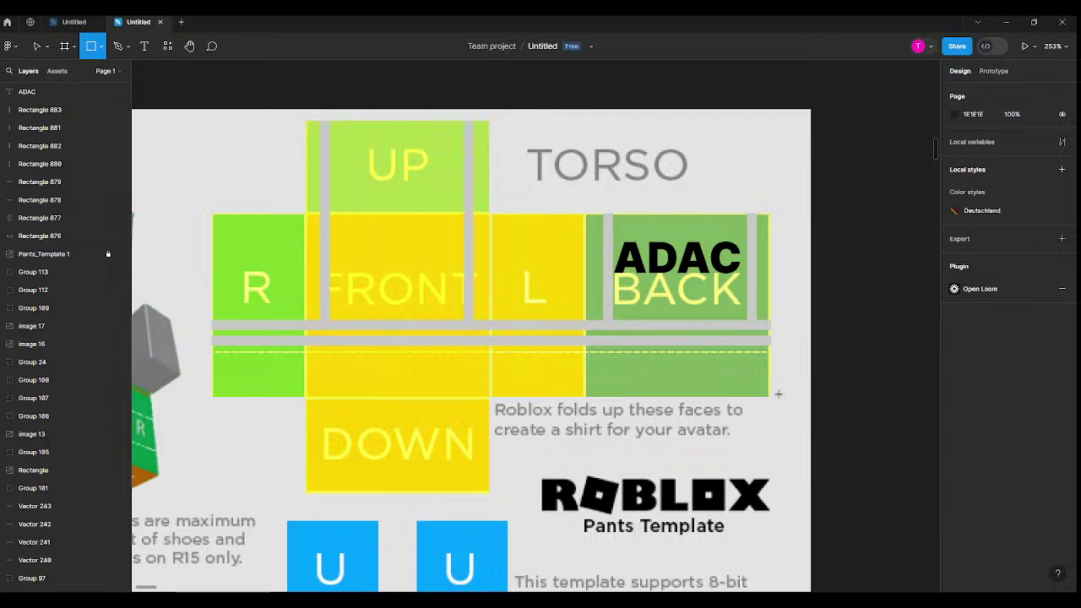
left_click_drag(771, 396, 209, 386)
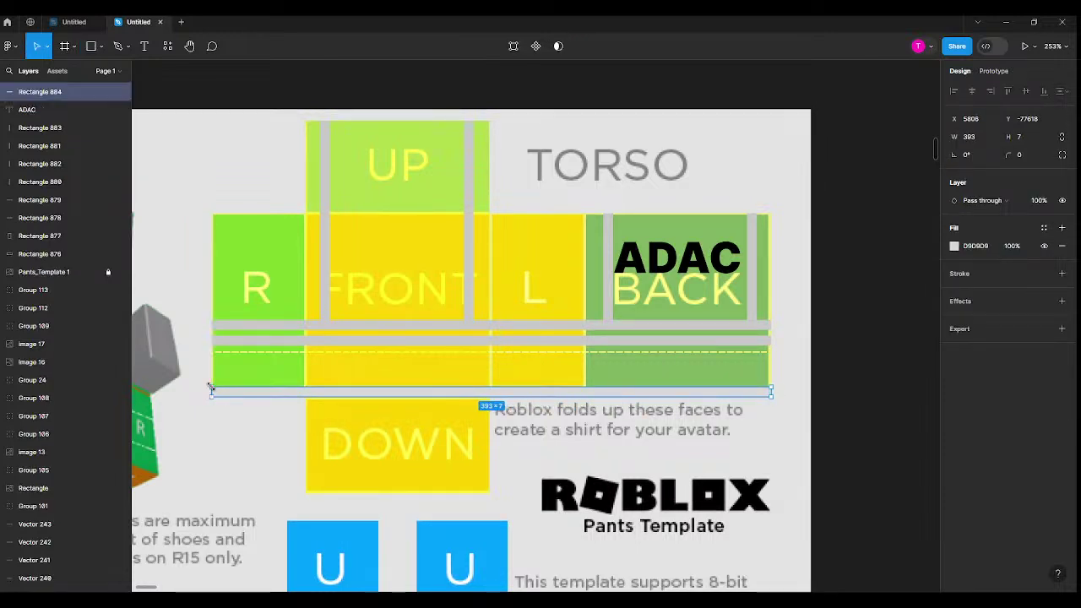
scroll(701, 393, "up", 3)
left_click(955, 246)
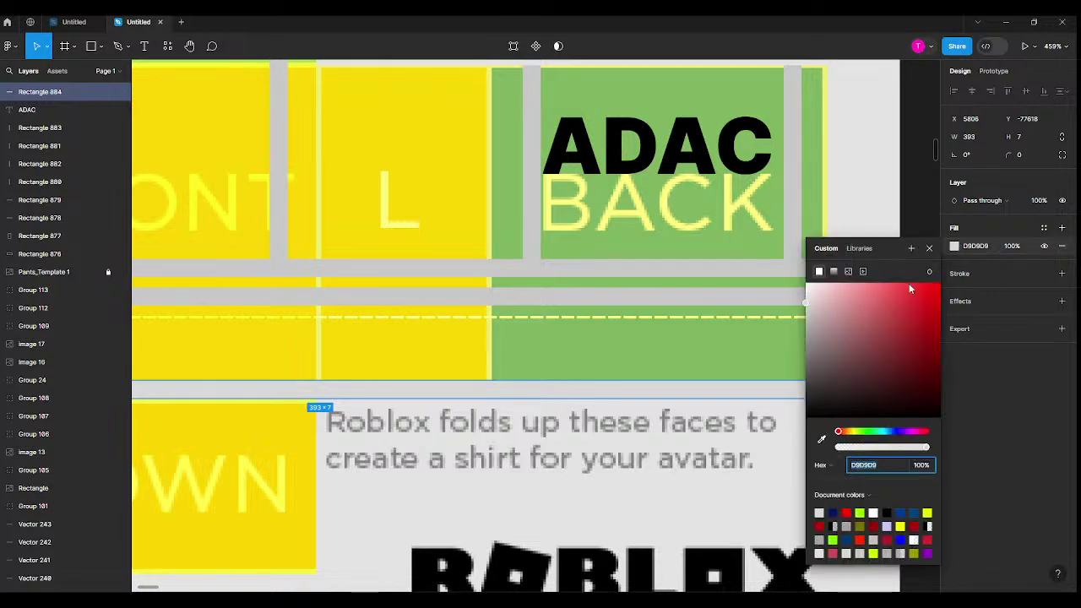
left_click_drag(832, 338, 765, 360)
scroll(752, 361, "down", 4)
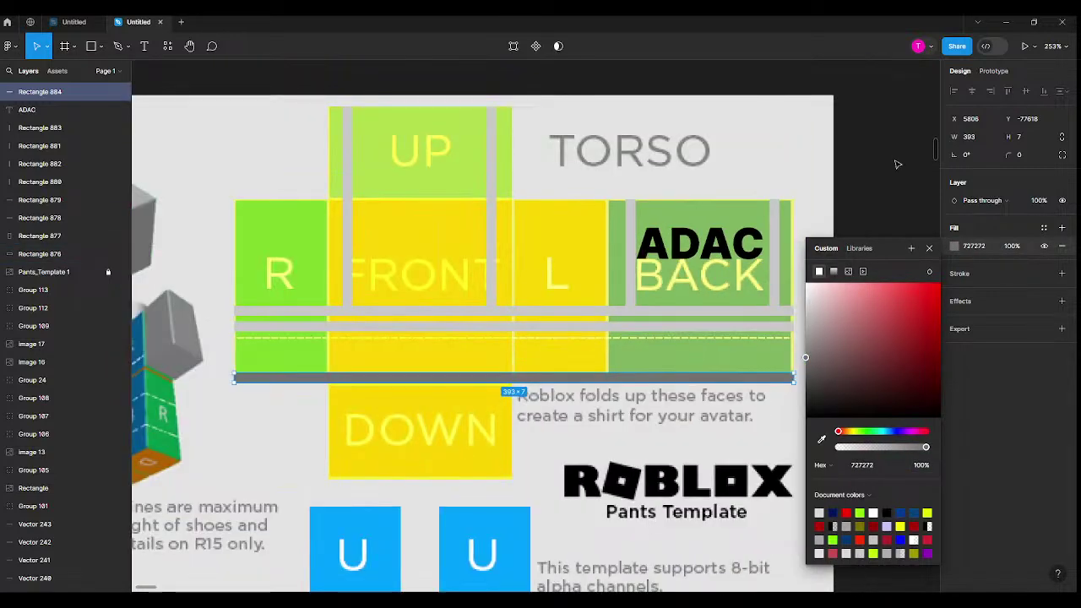
left_click(893, 162)
Restore the wide yellow torso rectangle to 100% opacity
left_click(562, 347)
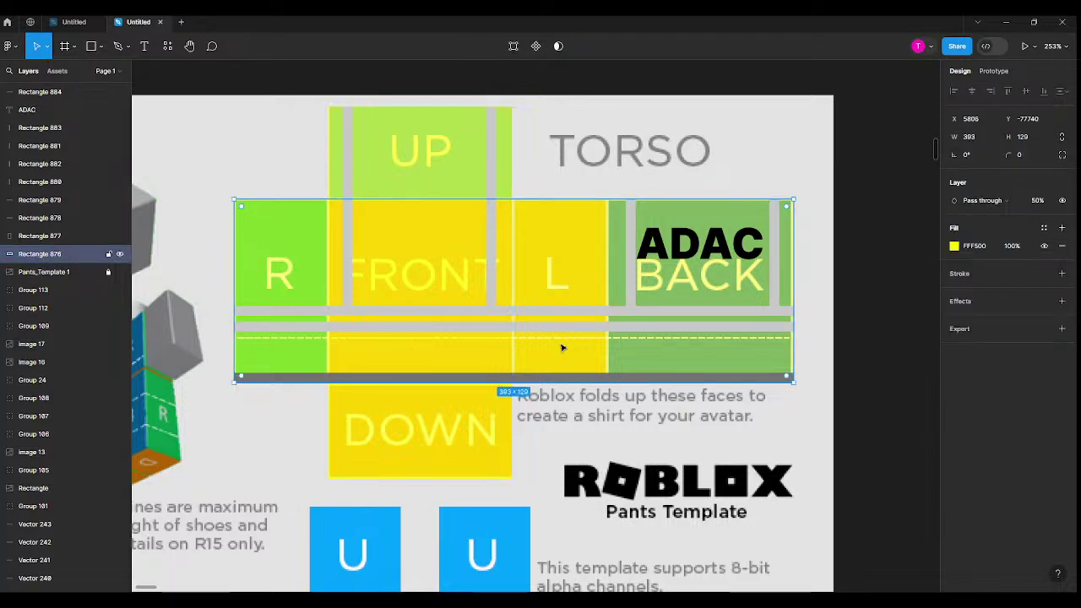
key("0")
left_click(878, 316)
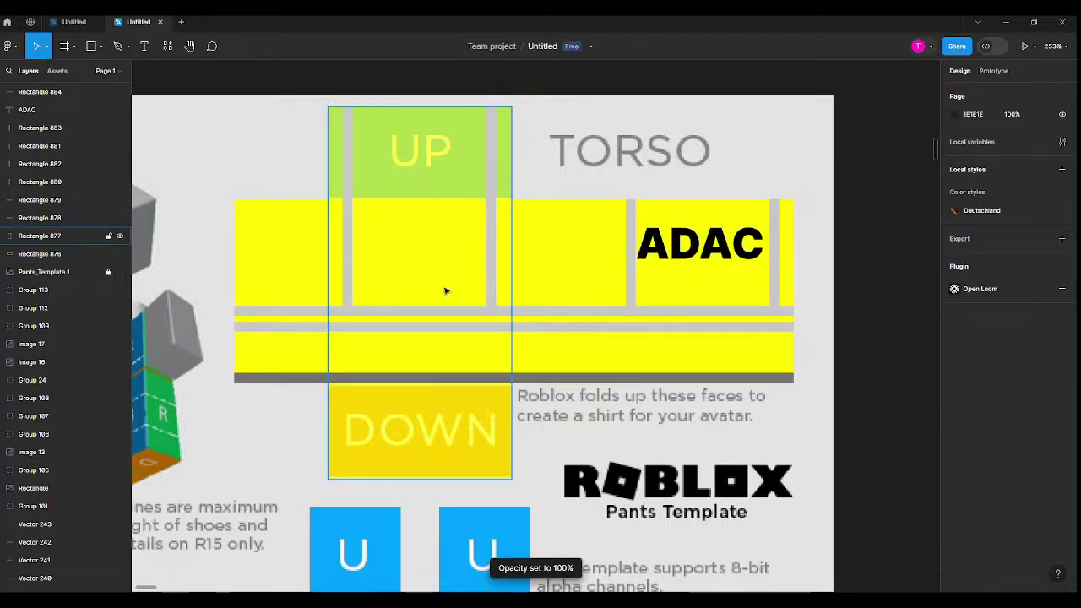
scroll(373, 191, "up", 2)
scroll(335, 212, "up", 5)
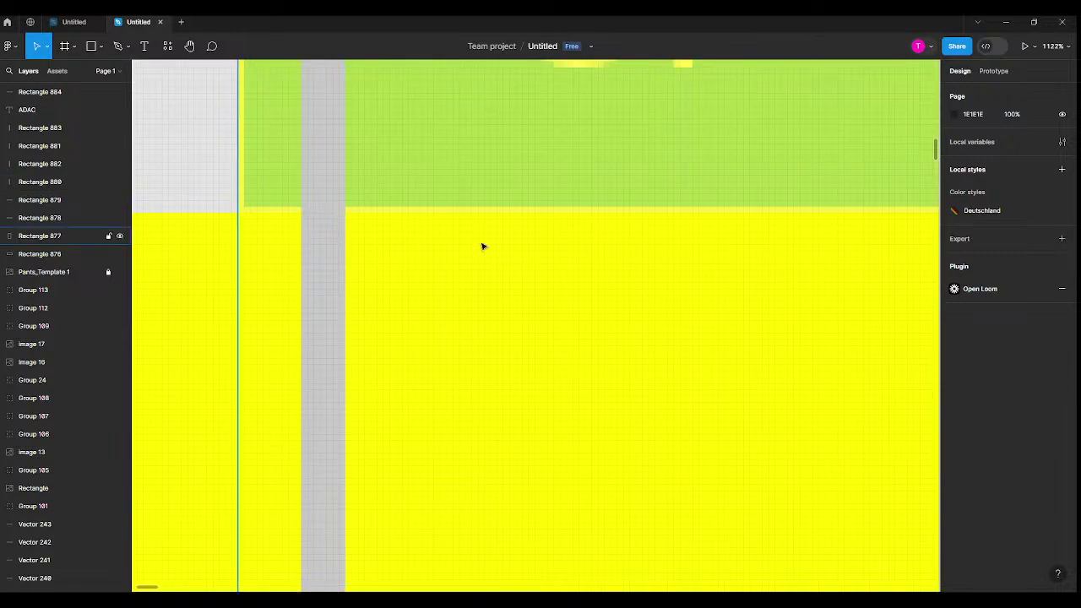
scroll(541, 296, "down", 3)
scroll(556, 312, "down", 3)
scroll(533, 169, "up", 4)
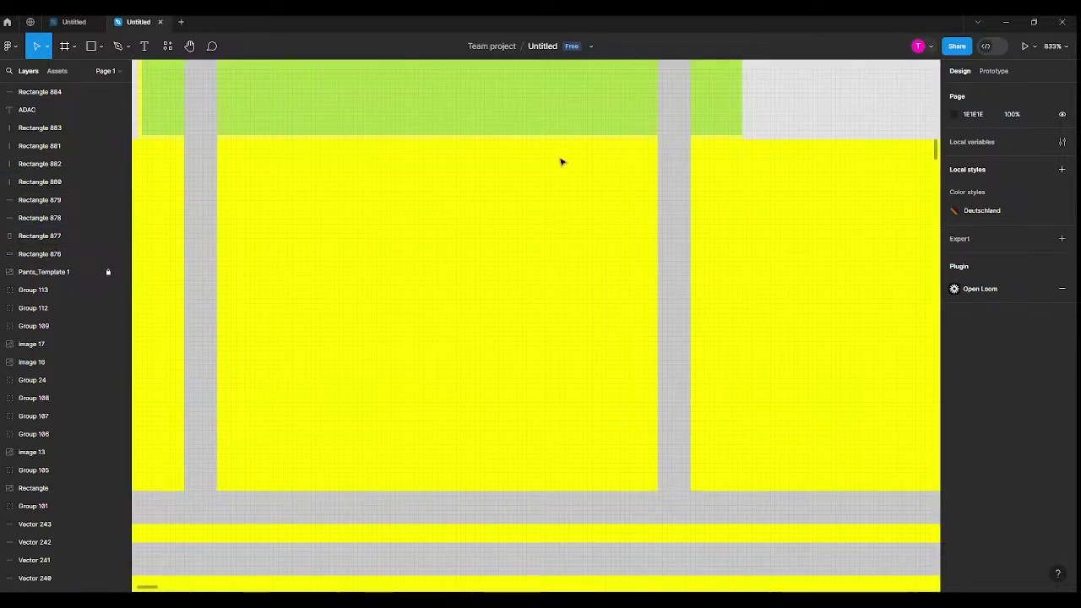
Add the text "ADAC" on the yellow front torso face
key("t")
left_click(506, 208)
type("ada")
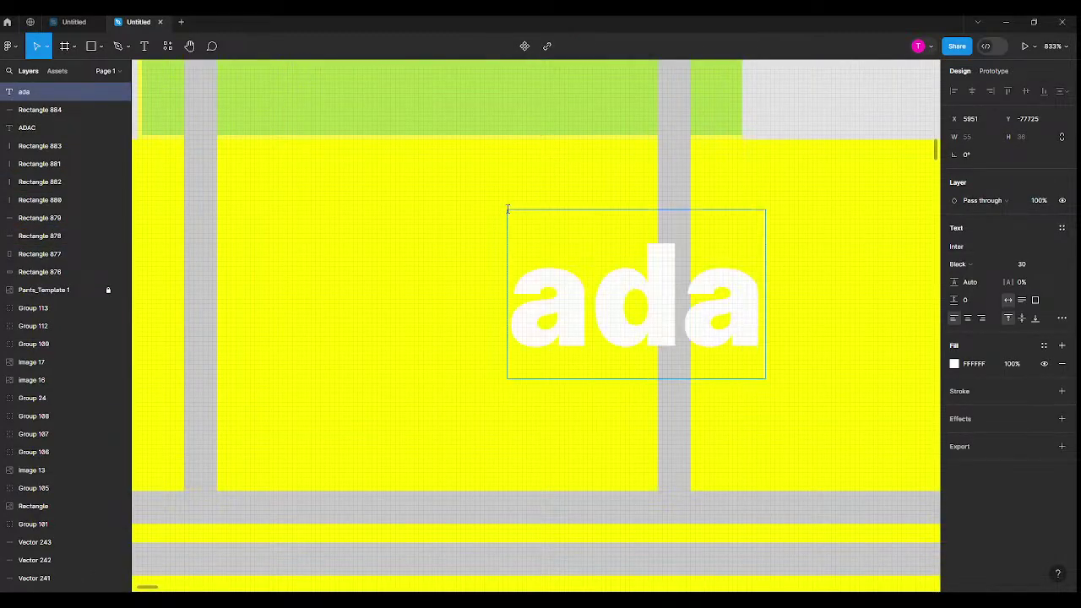
key("BackSpace")
key("BackSpace")
key("BackSpace")
type("ADAC")
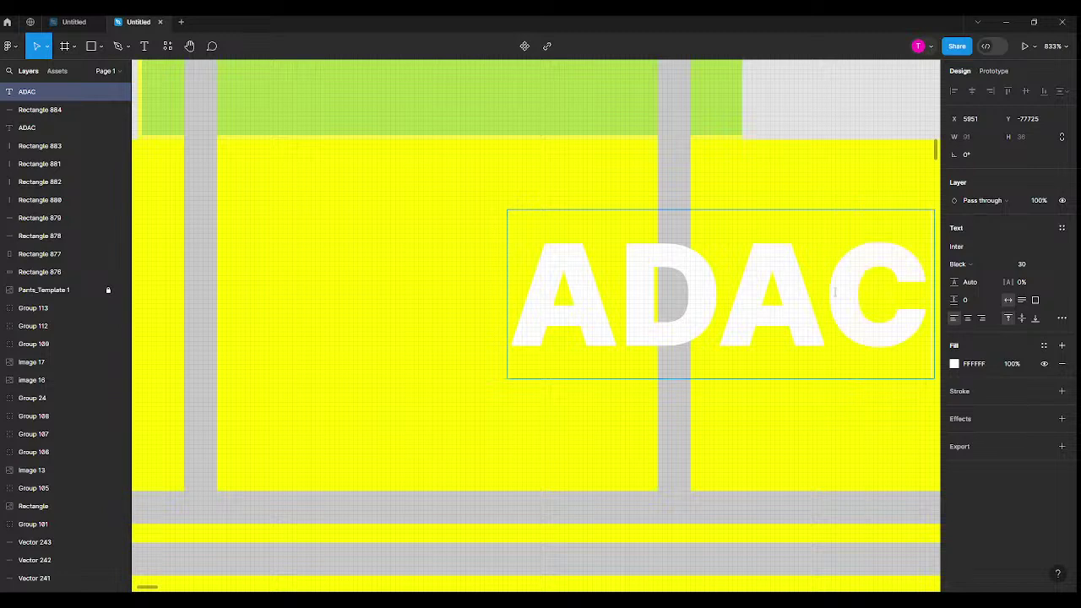
Format the front ADAC text at size 15 in black 000000 and move it beside the right vertical grey strip
key("ctrl+a")
left_click(1036, 264)
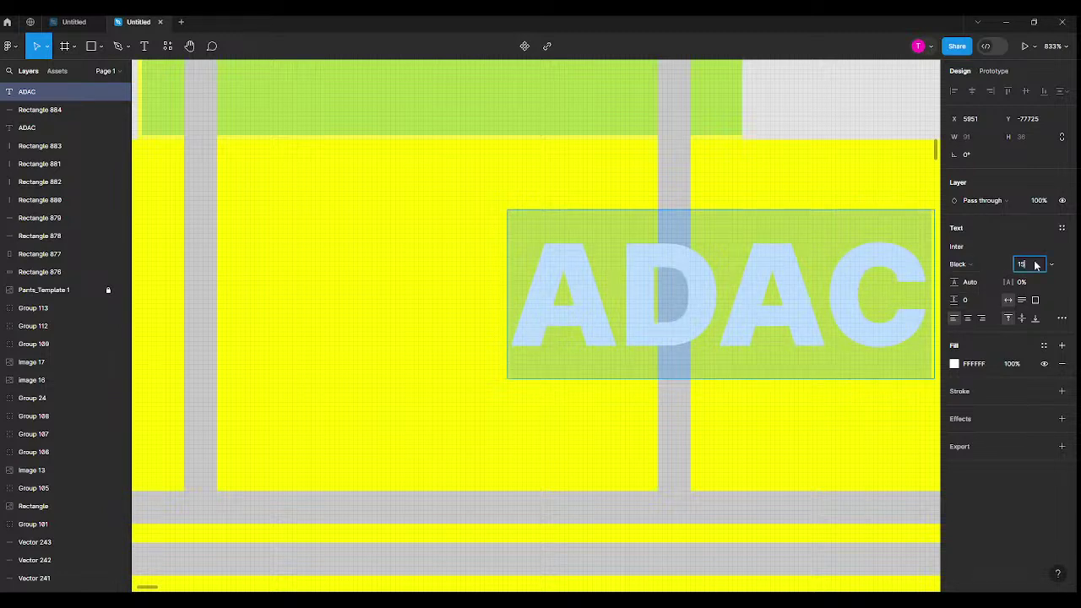
key("Return")
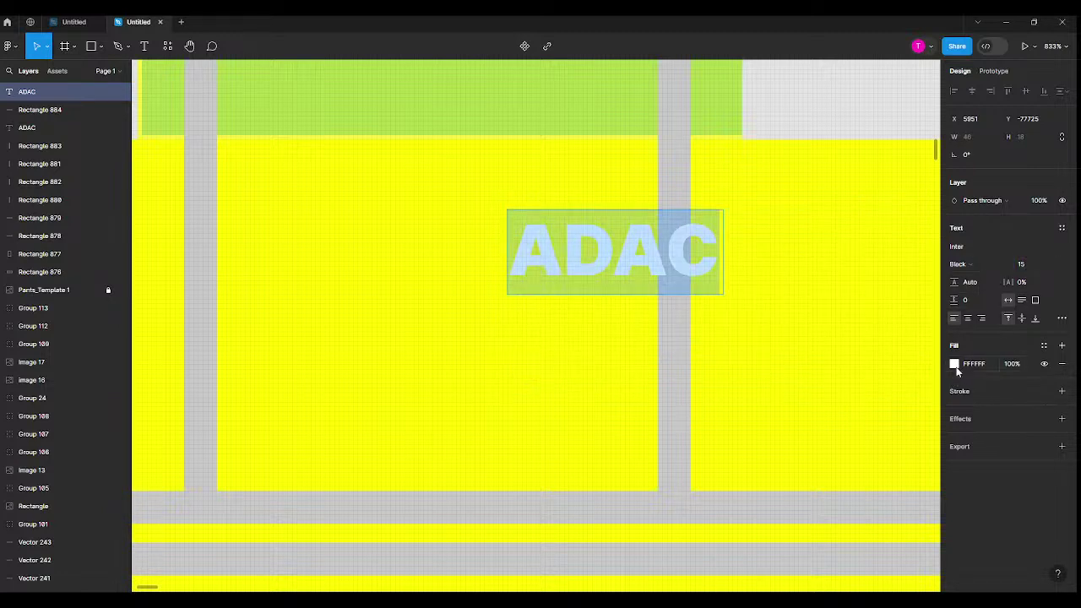
left_click(955, 363)
left_click_drag(900, 389, 742, 457)
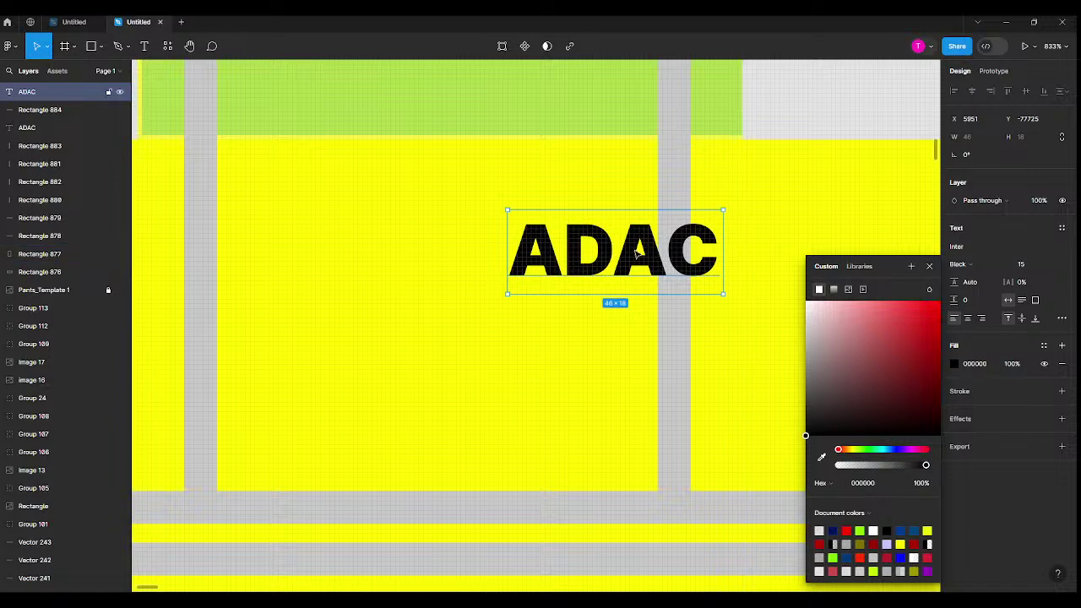
left_click_drag(638, 253, 569, 234)
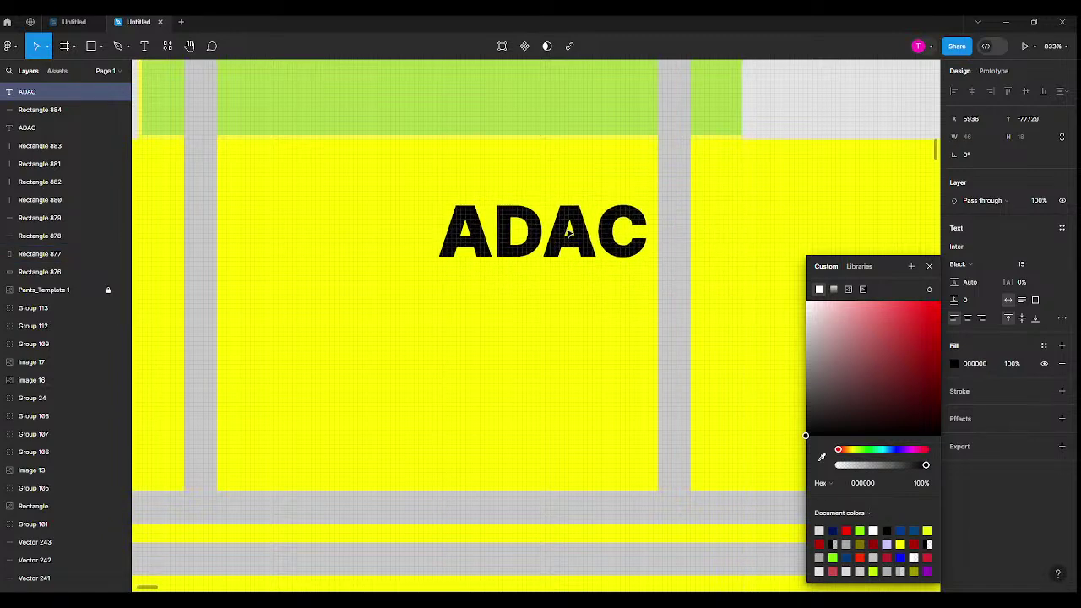
scroll(568, 234, "down", 2)
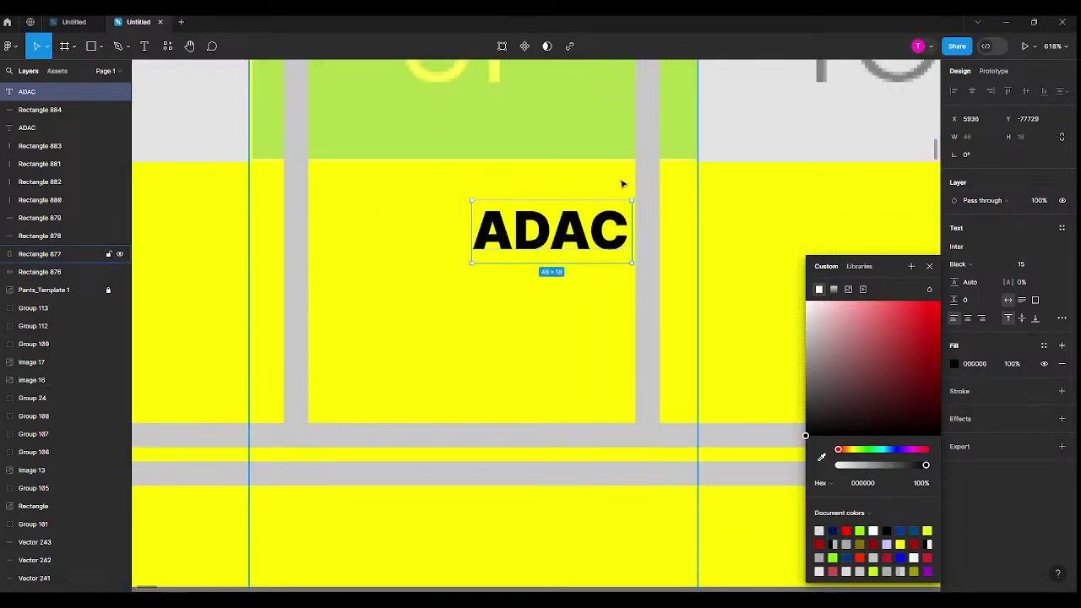
scroll(605, 184, "down", 3)
scroll(490, 386, "up", 3)
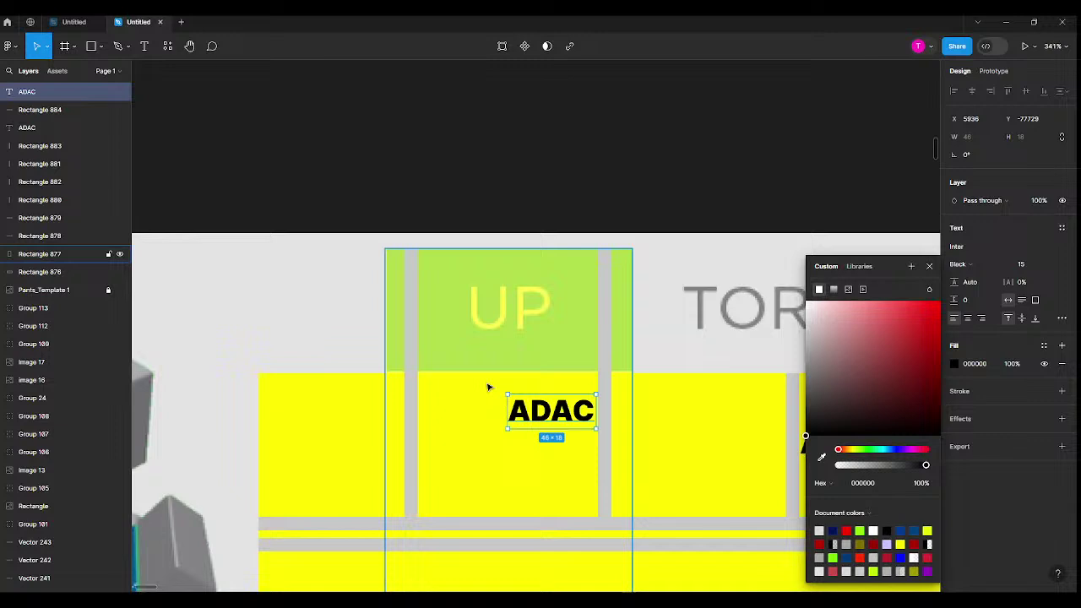
left_click(481, 169)
With the Pen tool, draw a closed flat-topped outline with a tapered bottom, about 10 × 17, beside the front face's left strip
scroll(433, 427, "up", 5)
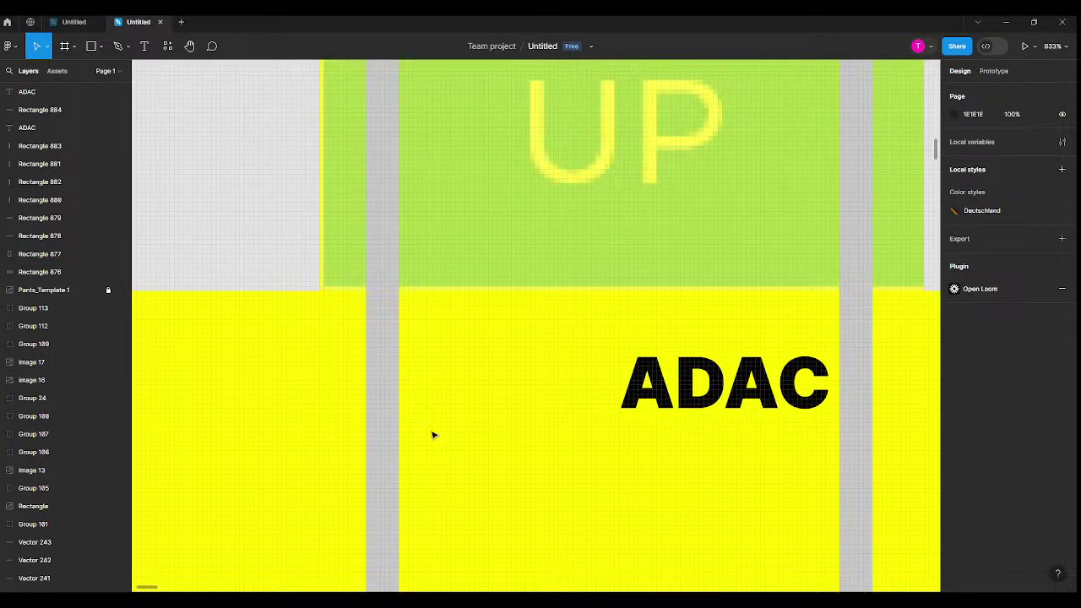
key("p")
left_click(431, 369)
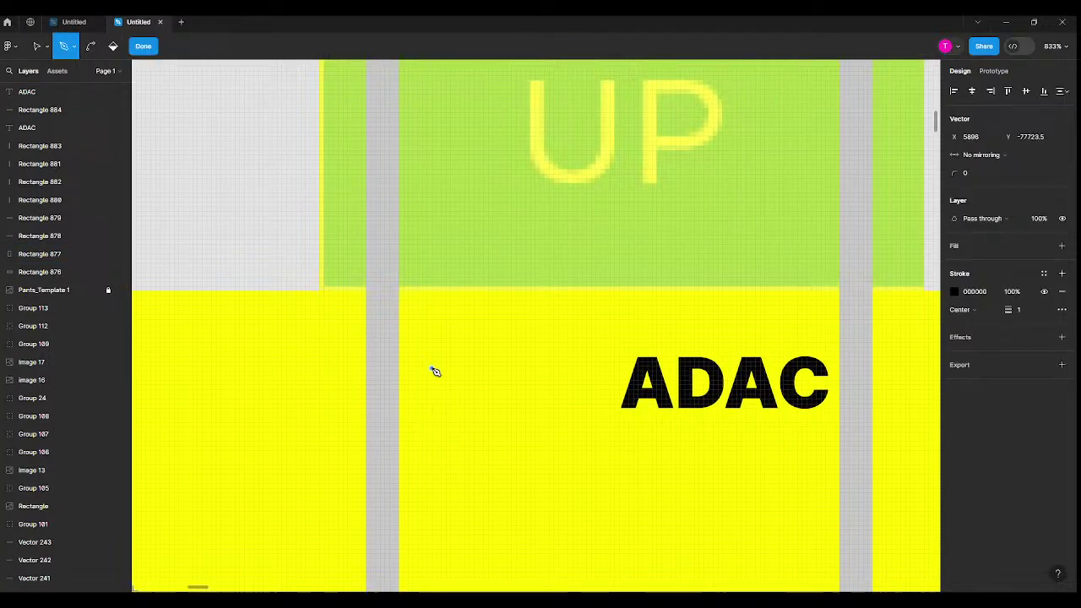
left_click(432, 426)
left_click(435, 441)
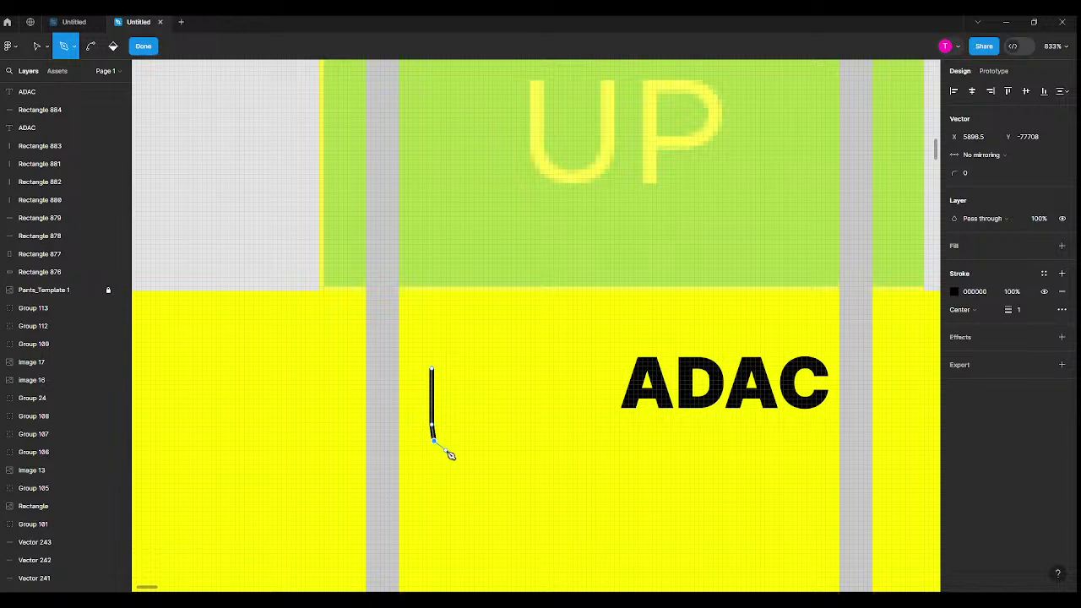
left_click(440, 450)
left_click(466, 450)
left_click(478, 444)
left_click(482, 425)
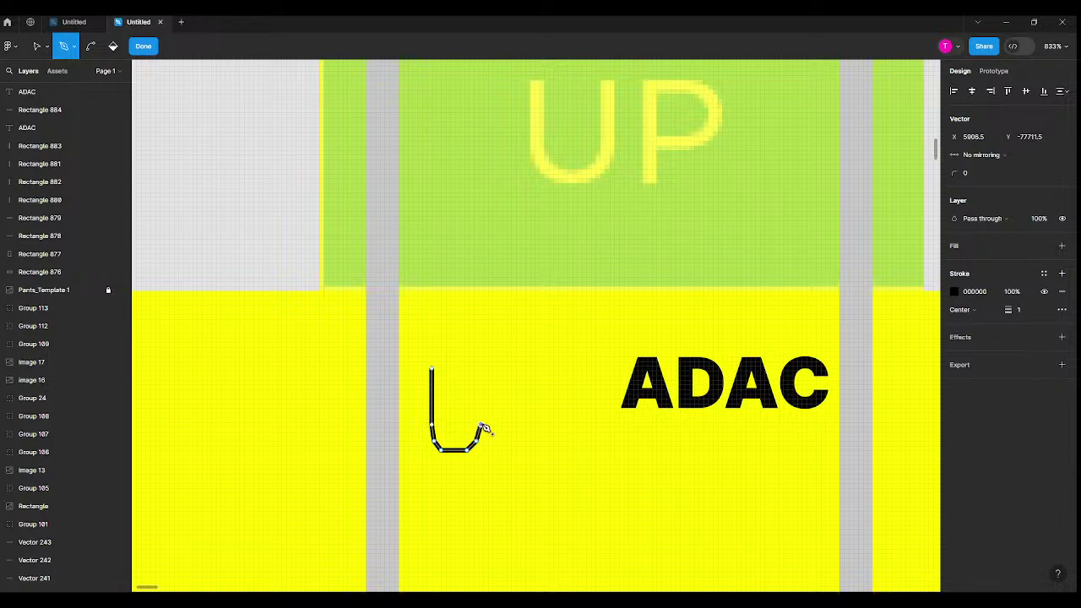
left_click(482, 370)
left_click(432, 369)
Bend the outline's lower side points on both sides into smooth curves
key("ctrl")
scroll(440, 481, "up", 10)
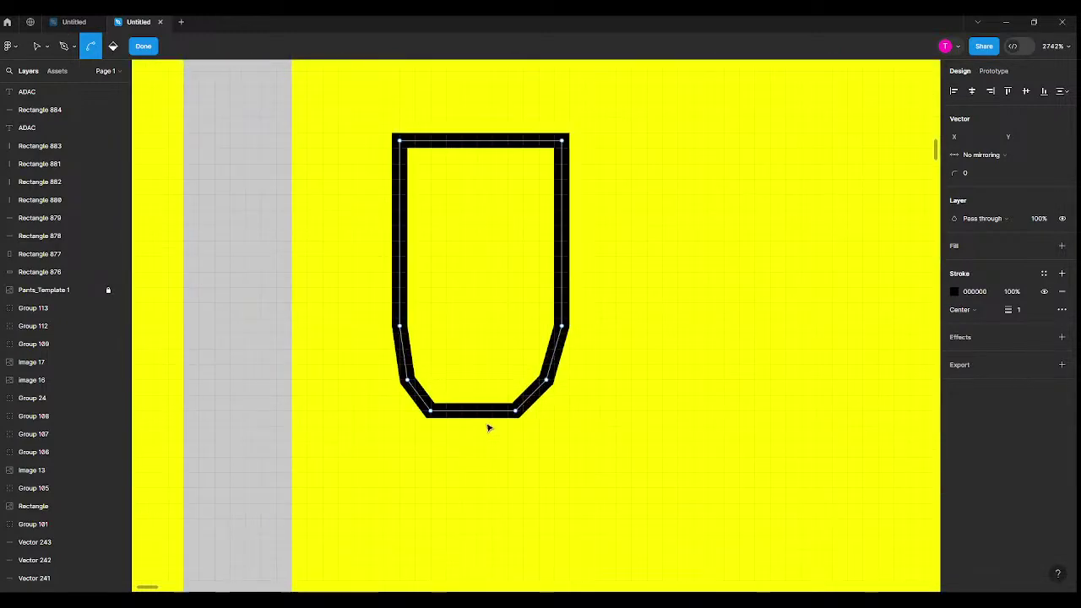
left_click_drag(574, 374, 568, 372)
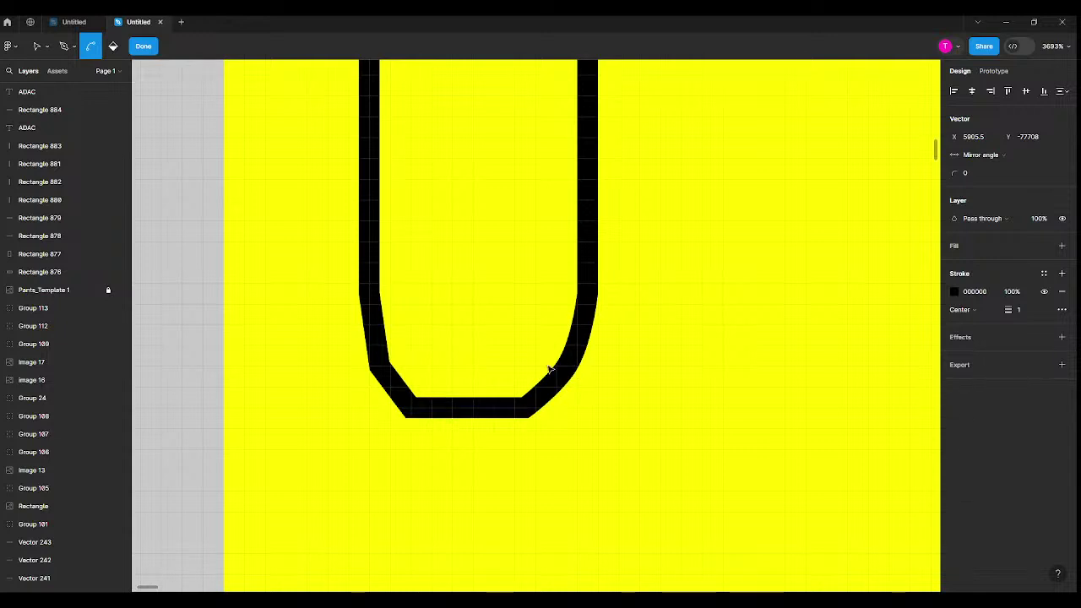
left_click_drag(396, 361, 380, 369)
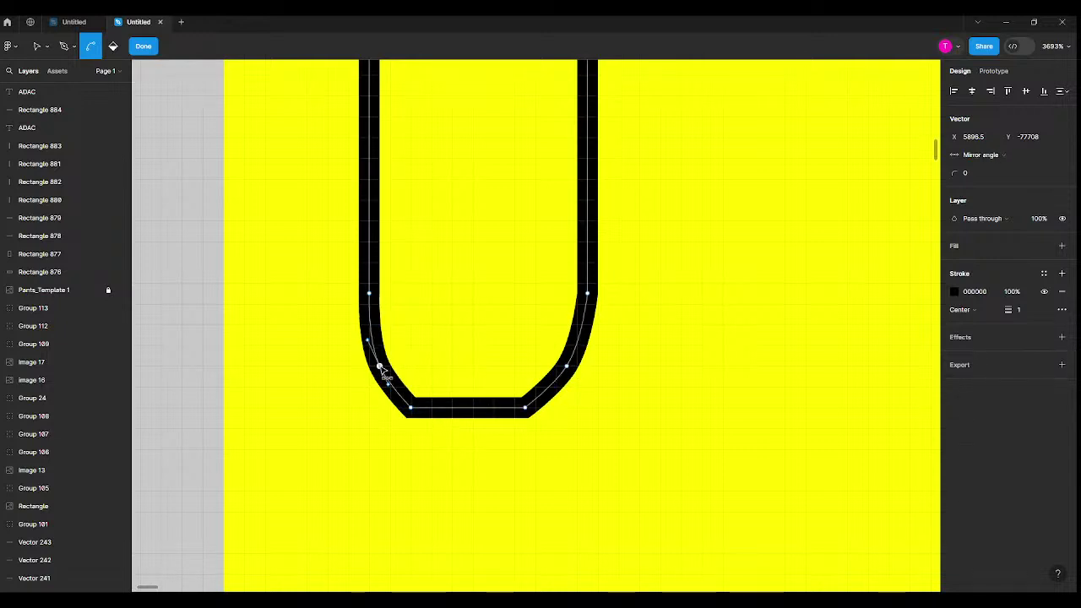
Shift the bottom-right corner point of the outline slightly outward
key("p")
left_click(46, 46)
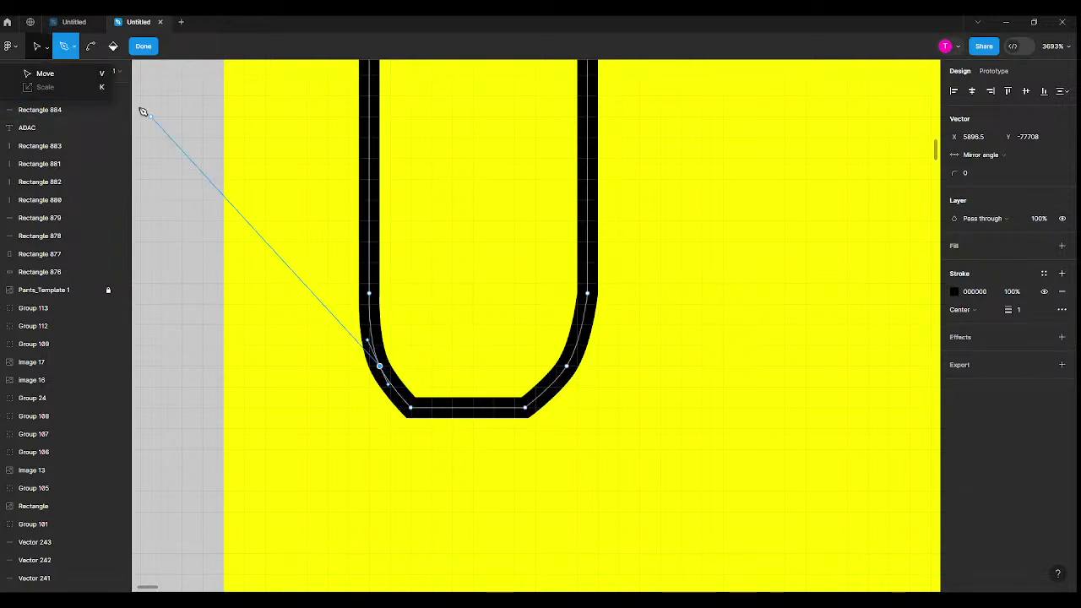
left_click(84, 74)
left_click_drag(524, 407, 555, 414)
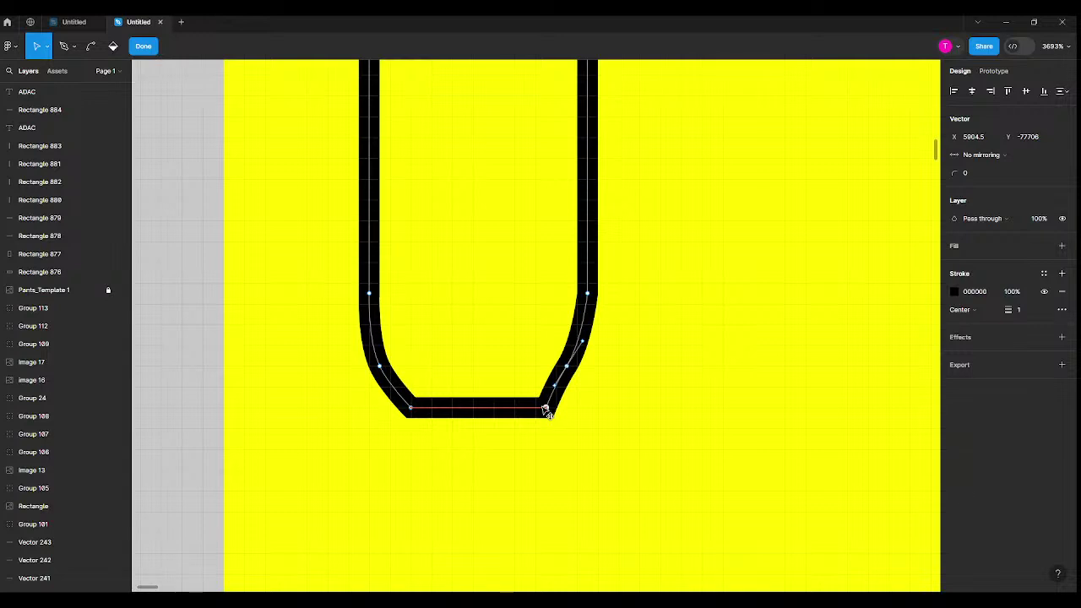
key("ctrl+z")
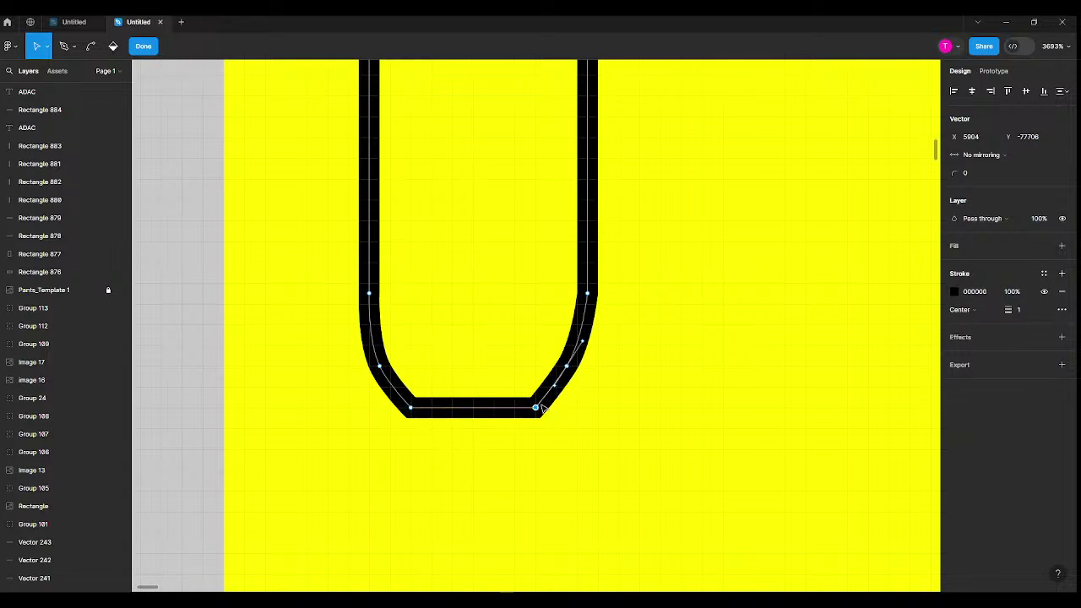
Fill the inside of the closed outline with black 000000
scroll(591, 287, "down", 3)
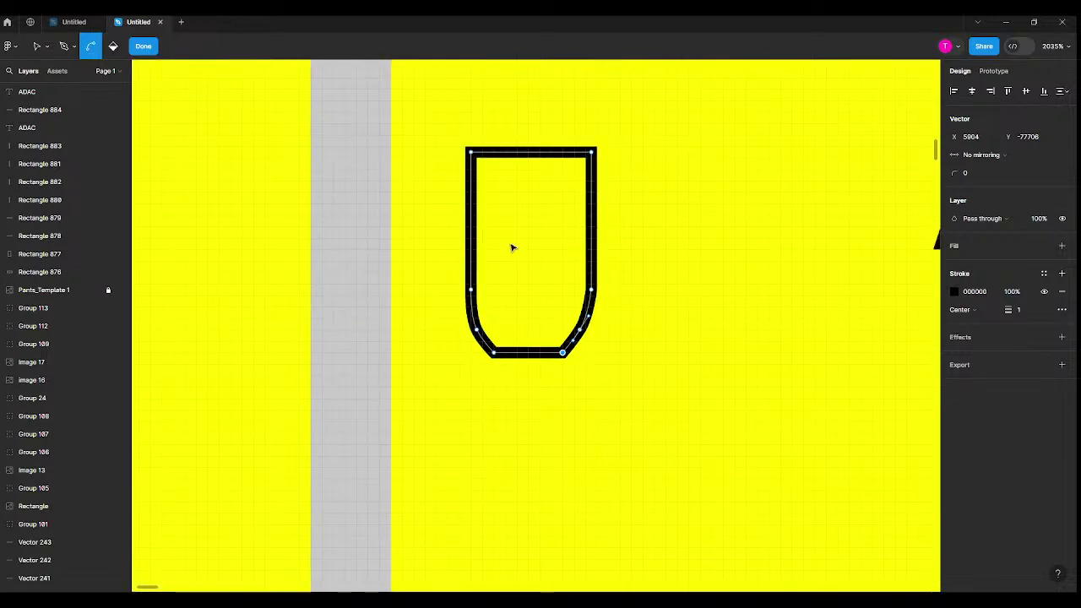
left_click(113, 46)
left_click(554, 252)
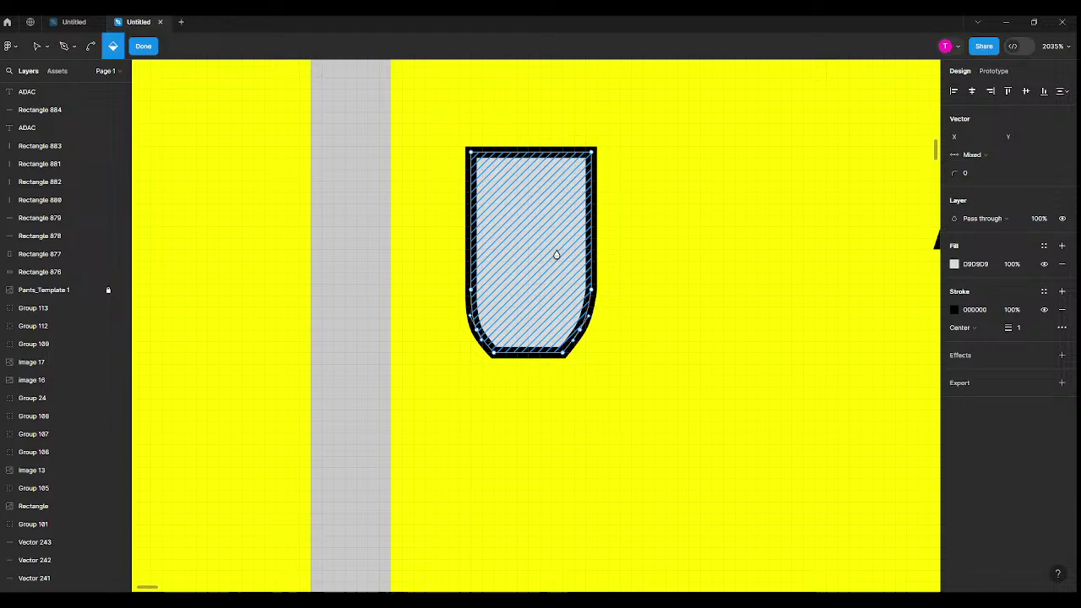
left_click(982, 265)
type("000000")
key("Return")
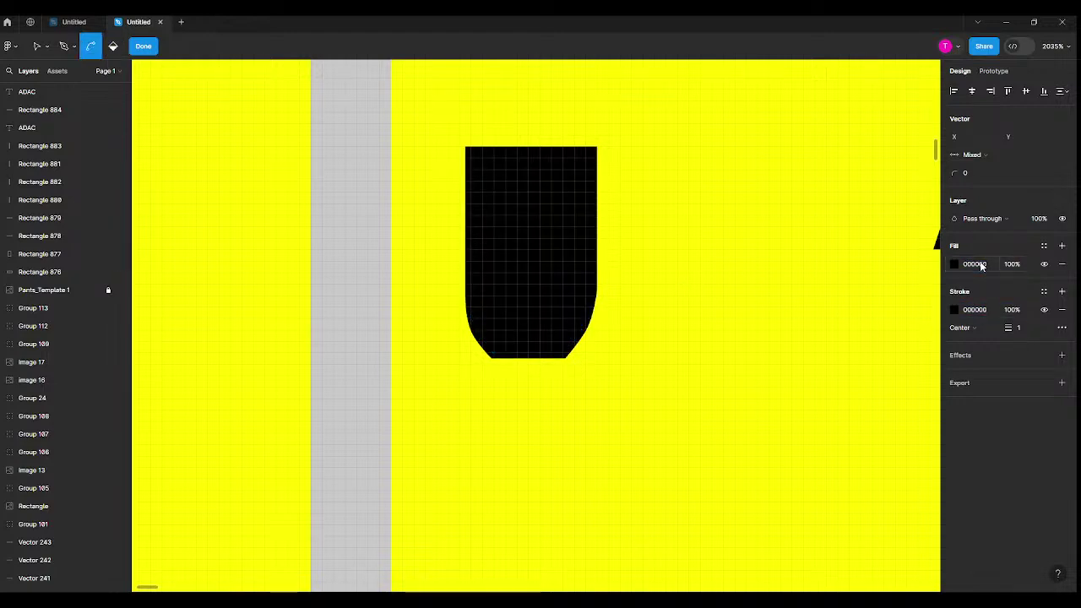
Fine-tune the curve handle at the shape's lower-right bend and finish editing the vector
scroll(507, 296, "up", 4)
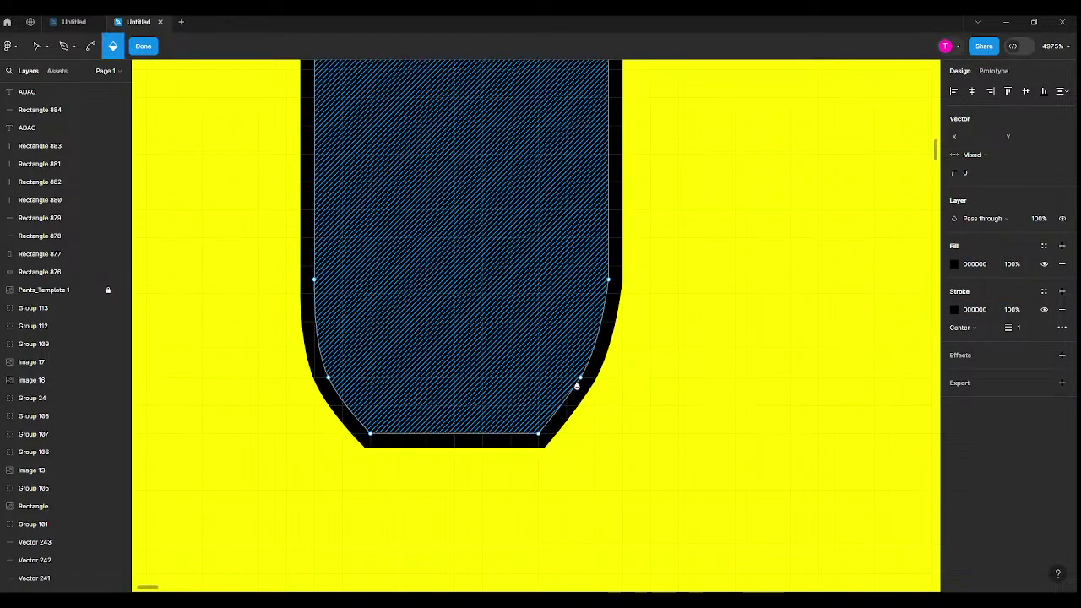
key("v")
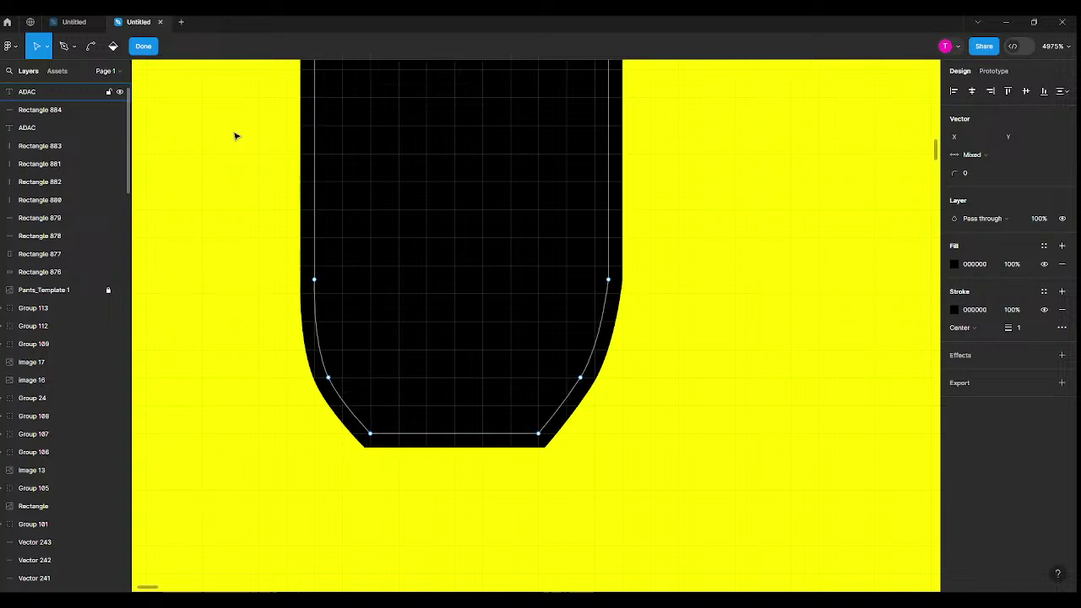
left_click(580, 380)
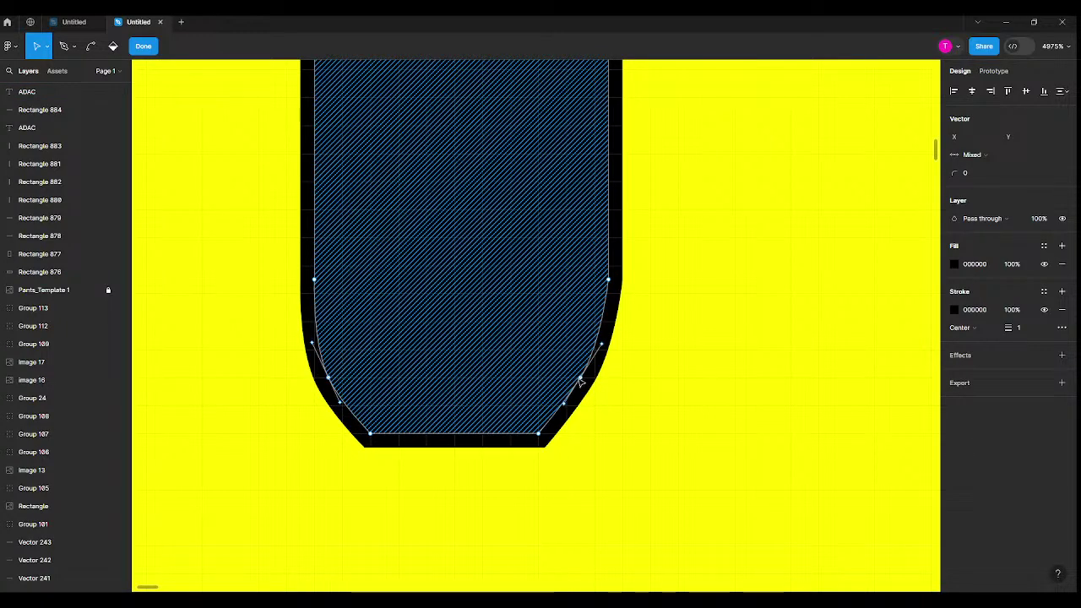
key("ctrl")
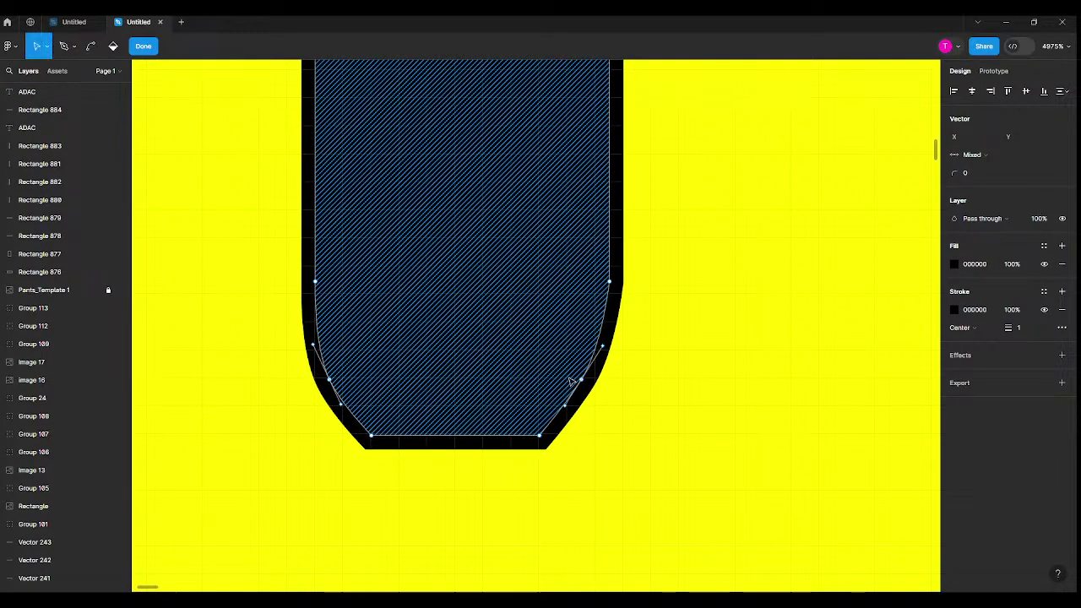
left_click(581, 379)
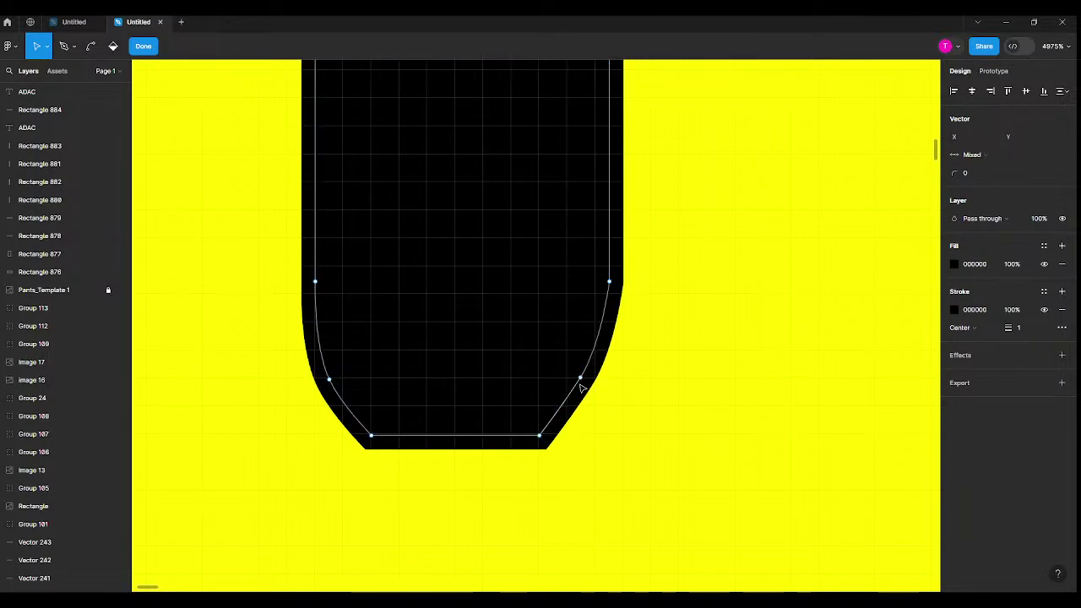
left_click_drag(563, 404, 565, 403)
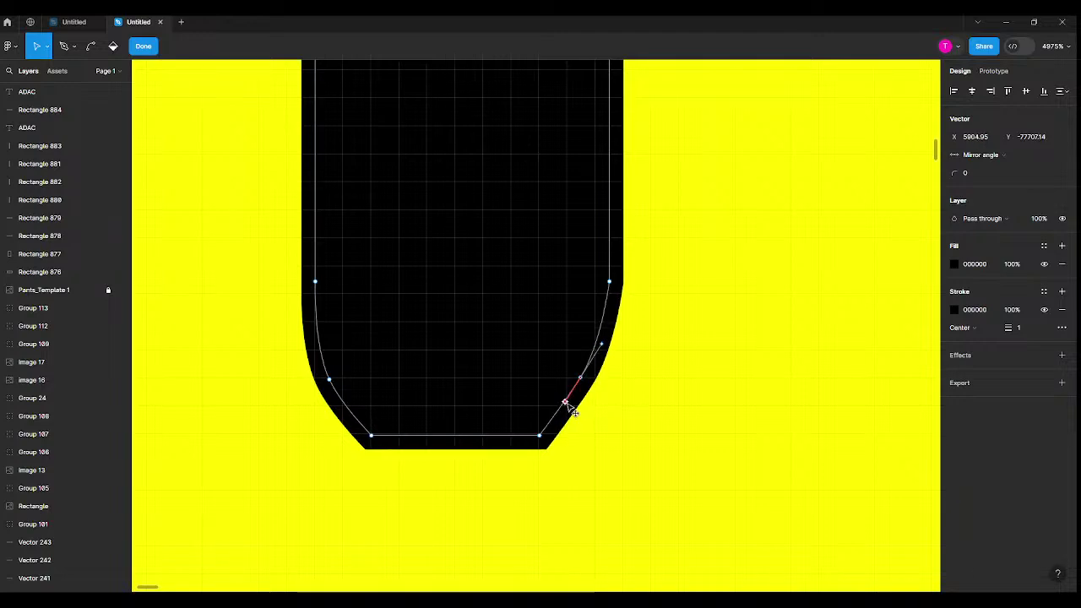
scroll(566, 403, "down", 10)
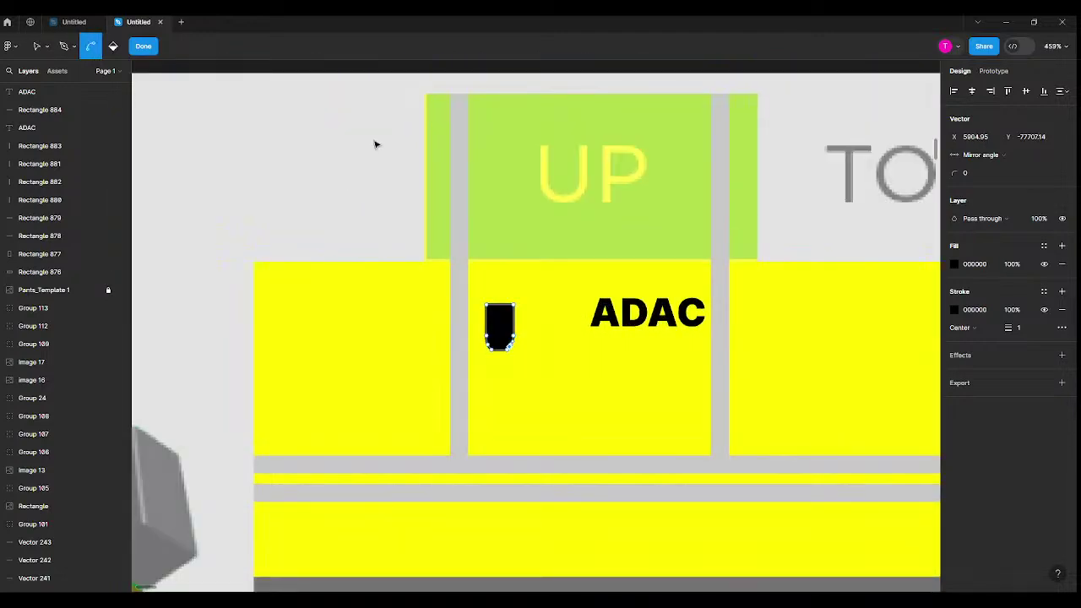
key("Escape")
key("Escape")
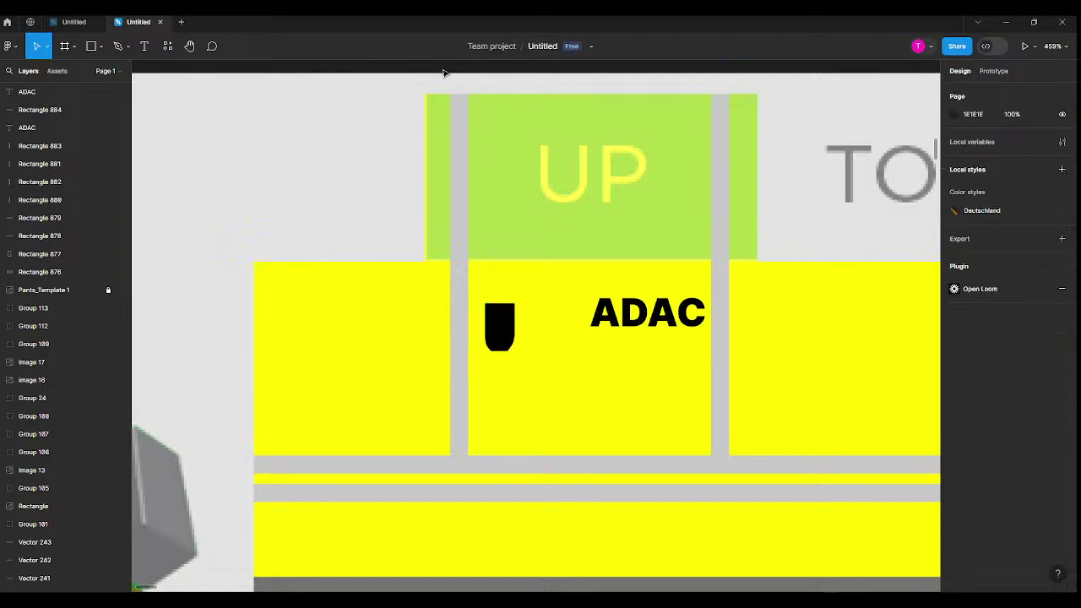
Recolour both the stroke and the fill of the small tapered shape to grey 9E9E9E
scroll(513, 174, "down", 5)
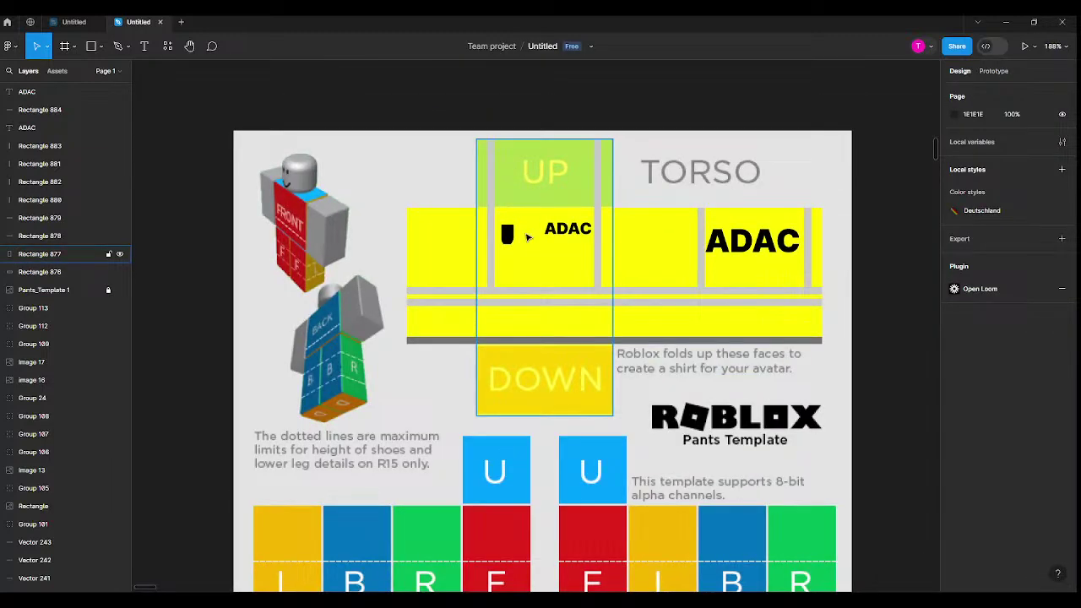
scroll(527, 238, "up", 3)
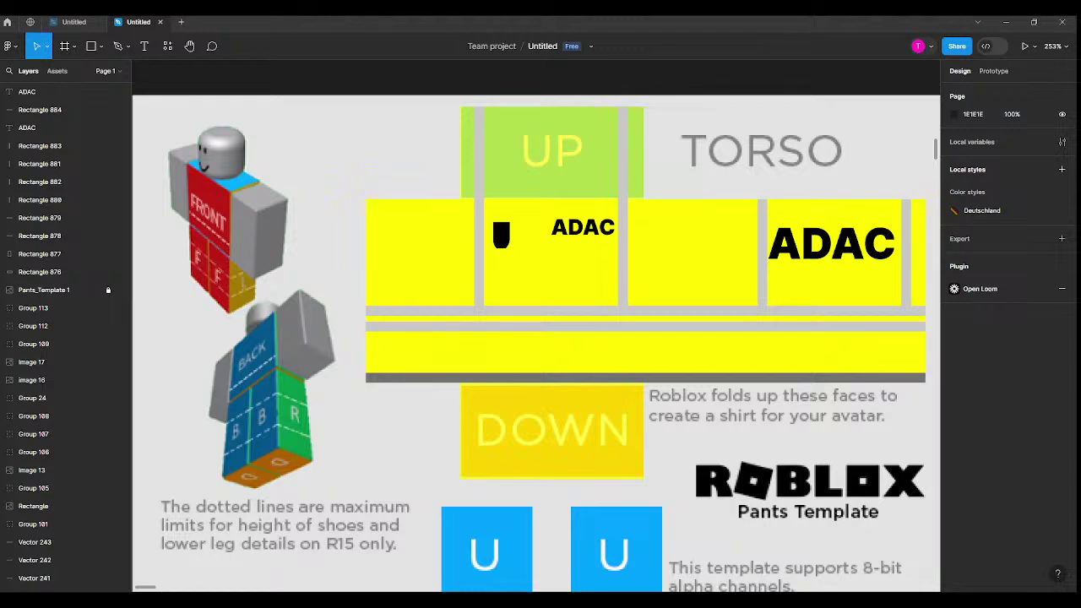
scroll(575, 184, "up", 5)
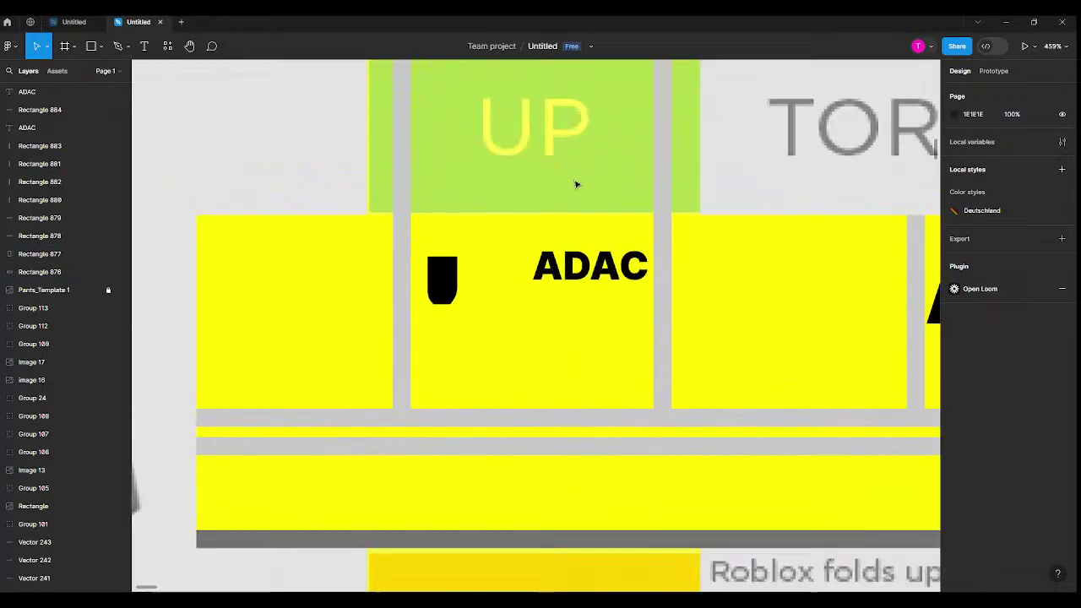
scroll(507, 248, "up", 5)
left_click(376, 287)
left_click(956, 292)
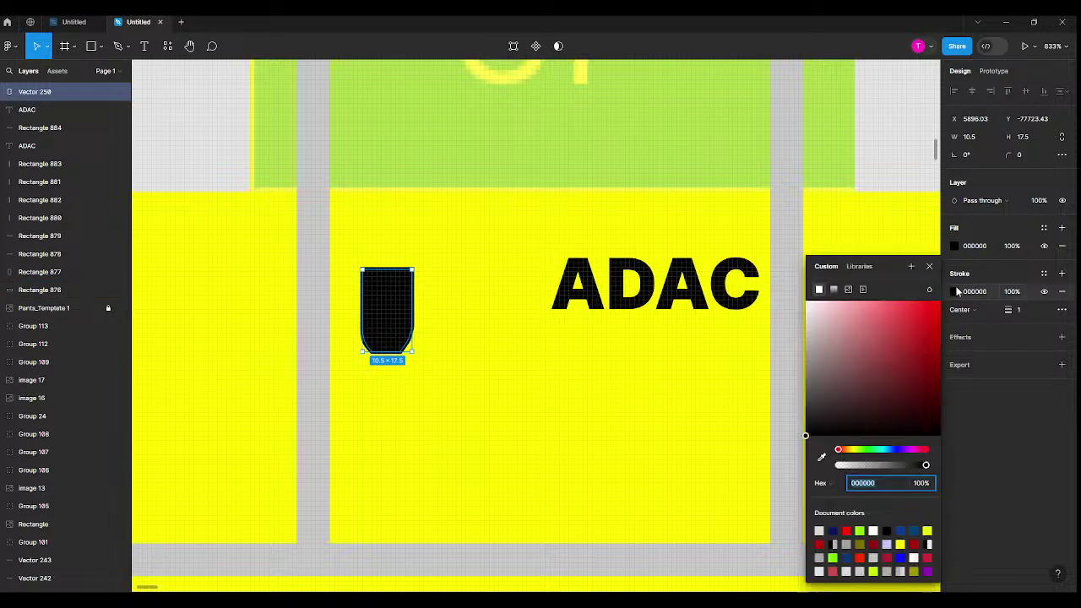
left_click_drag(839, 339, 795, 355)
left_click(956, 291)
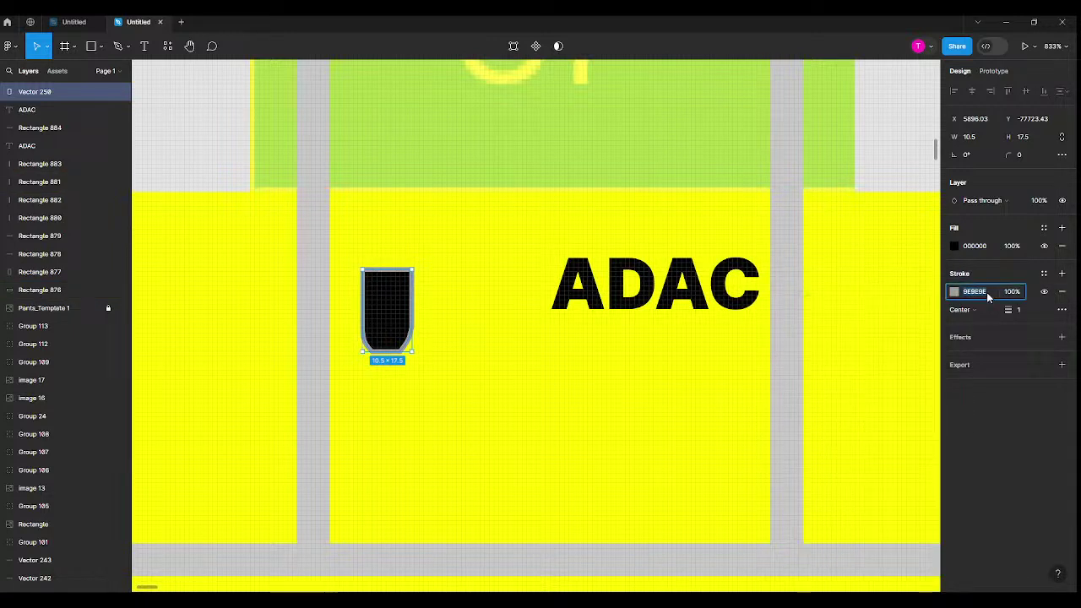
left_click(975, 246)
type("9E9E9E")
key("Return")
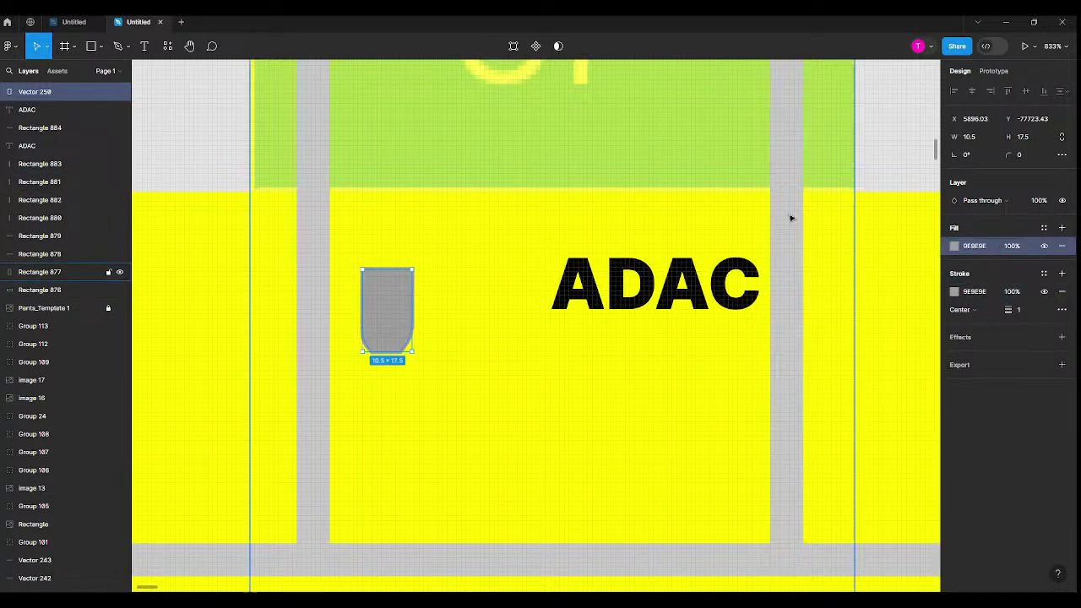
Draw a thin light grey rectangle, 12 × 1, as a stripe across the upper part of the grey tapered shape
scroll(440, 268, "up", 8)
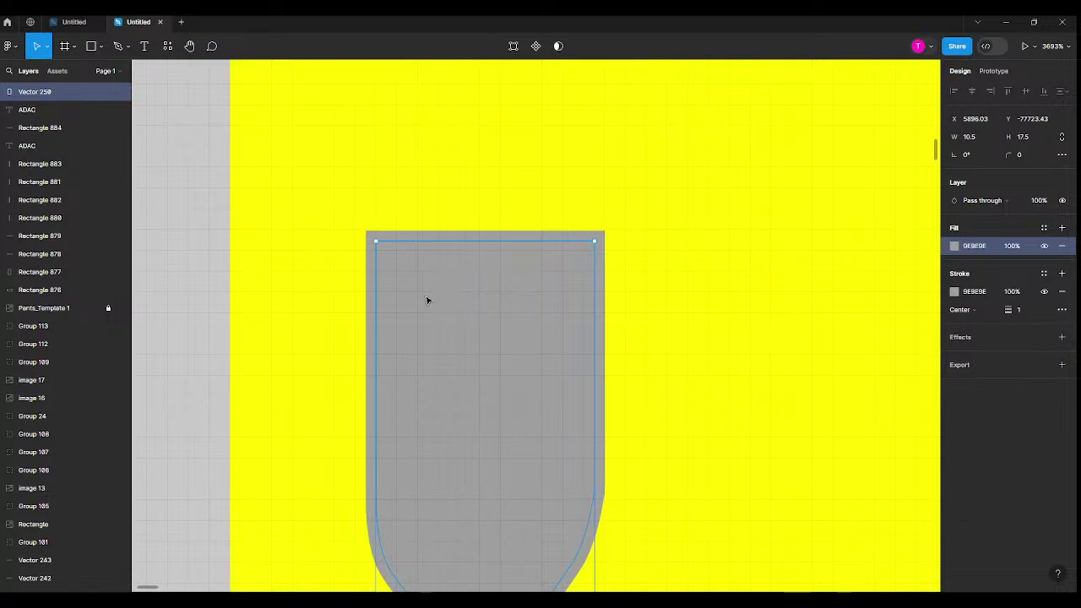
key("r")
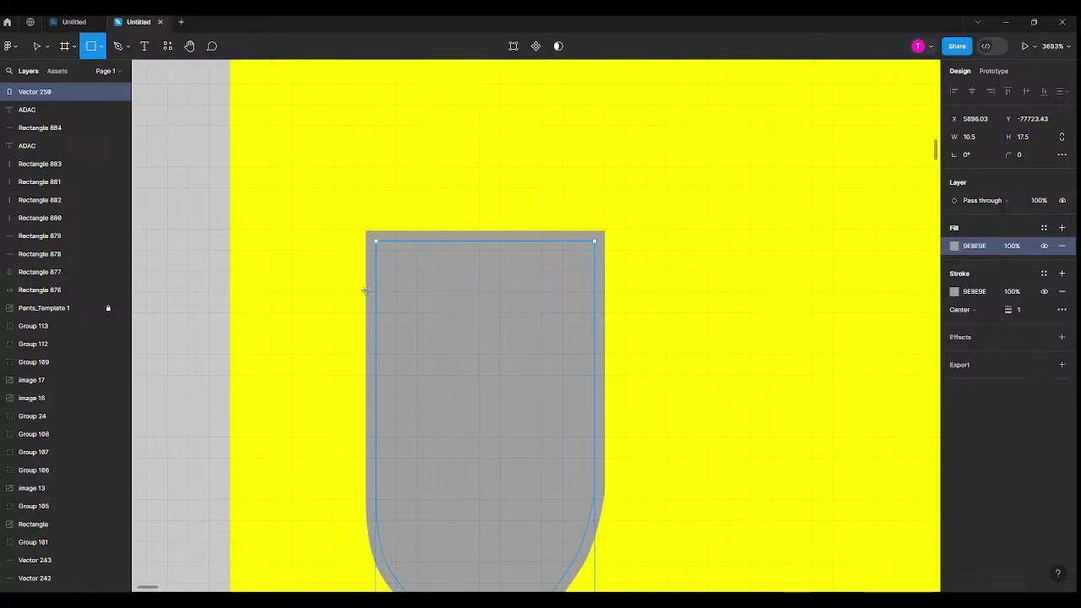
left_click_drag(375, 293, 605, 313)
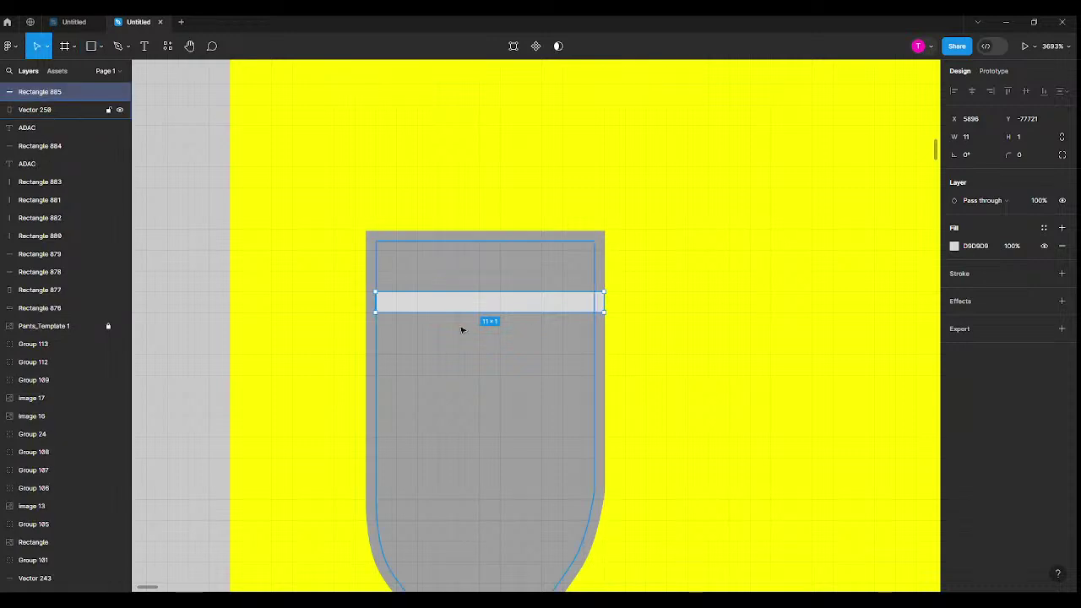
left_click_drag(363, 313, 355, 314)
Move the grey shape's left-side vector points outward to line up with the stripe's left end and finish editing the vector
double_click(413, 330)
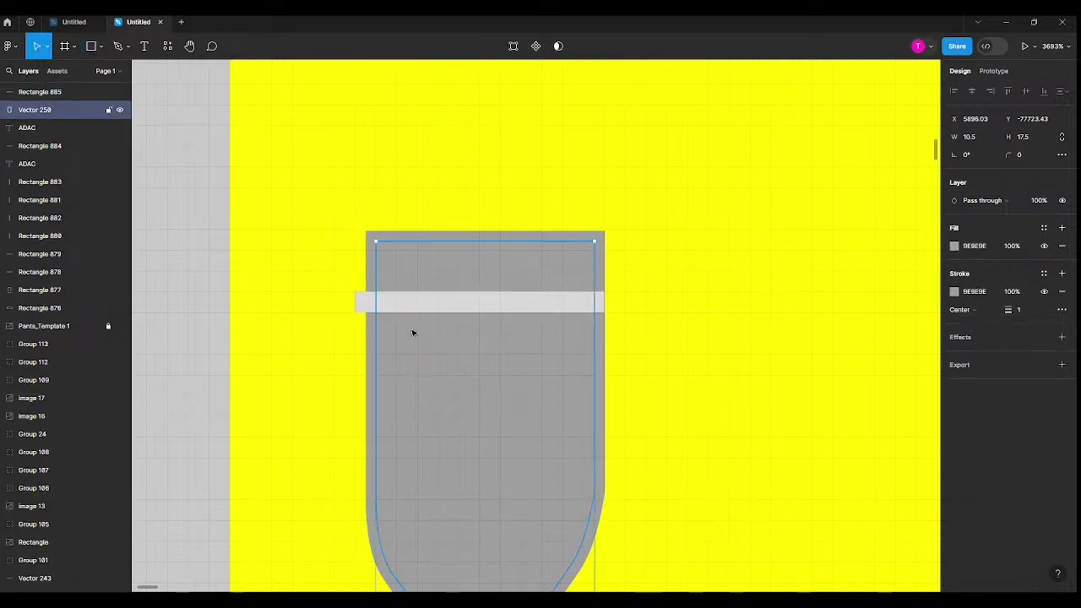
left_click(376, 242)
scroll(375, 389, "down", 2)
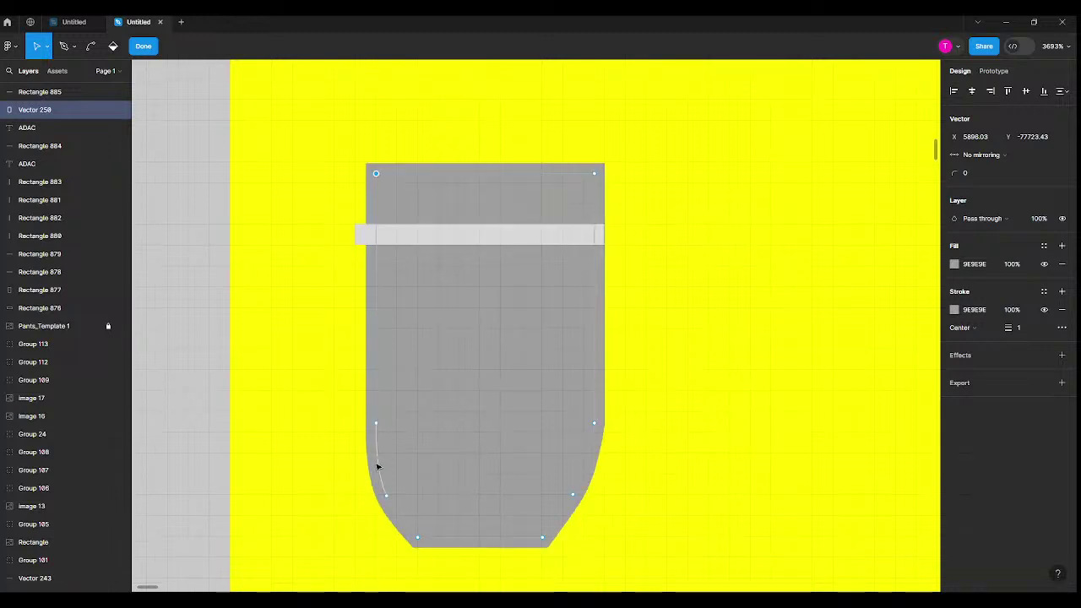
left_click(377, 423, "shift")
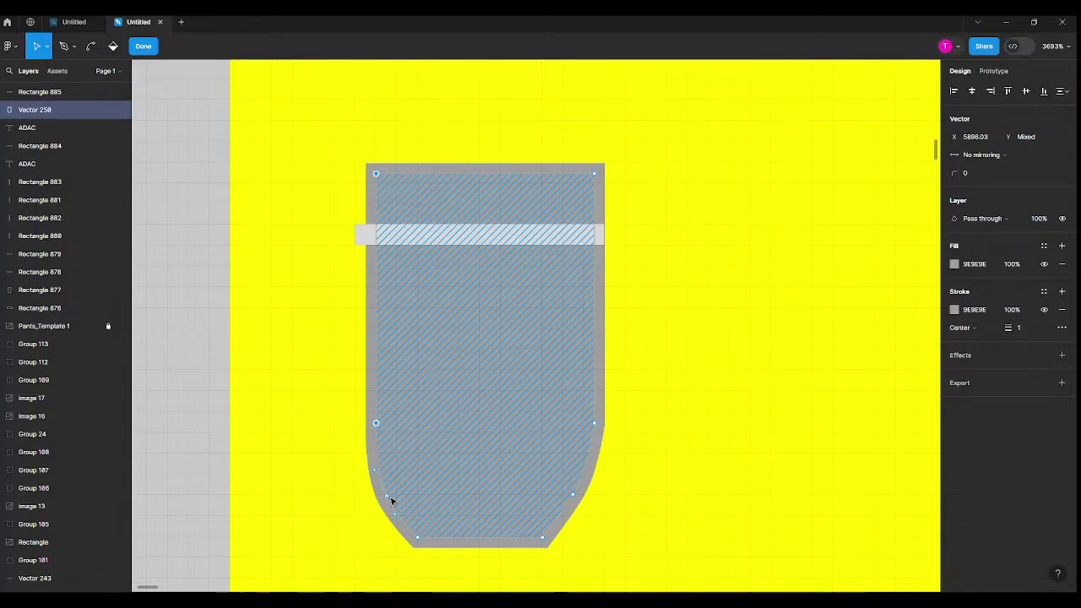
left_click(387, 497, "shift")
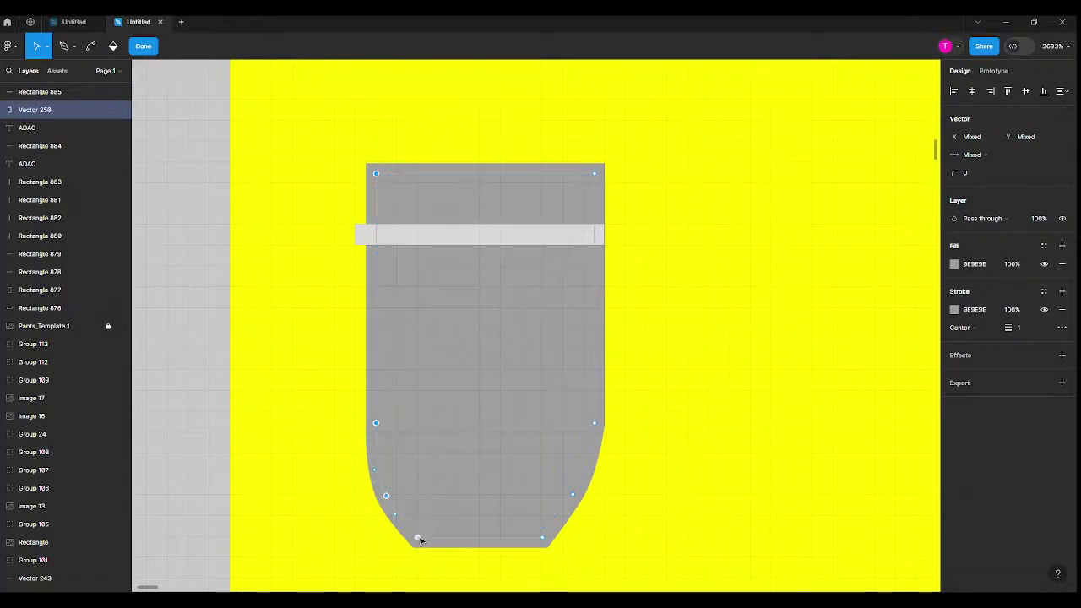
left_click_drag(417, 539, 408, 537)
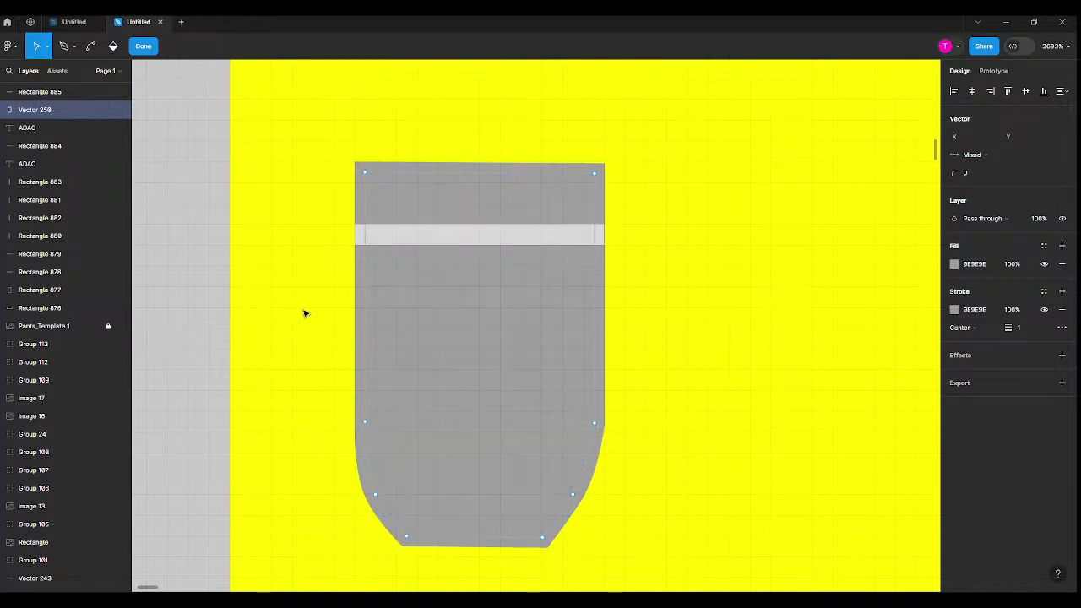
key("Escape")
key("Left")
key("Up")
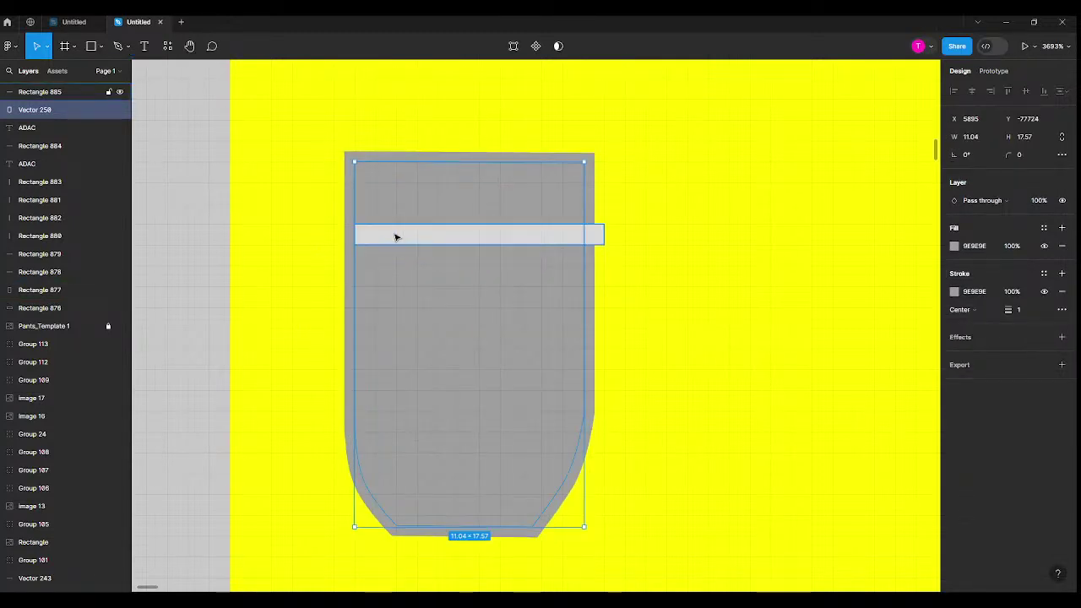
Duplicate the light grey stripe and place the copy lower on the shape, just above the tapered end
left_click(395, 236)
key("ctrl+d")
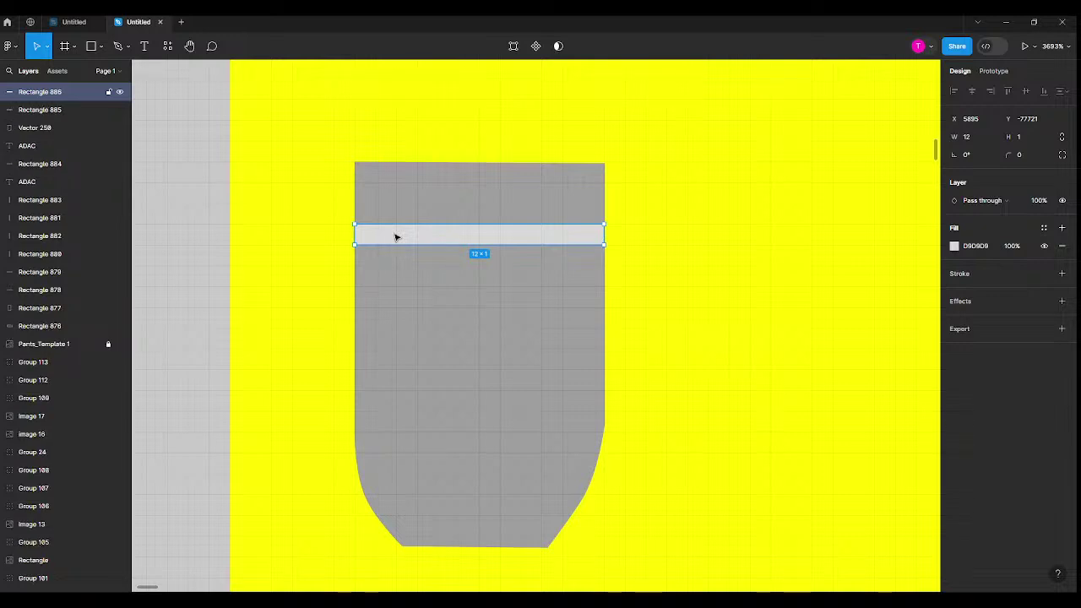
key("Down")
left_click_drag(401, 262, 397, 423)
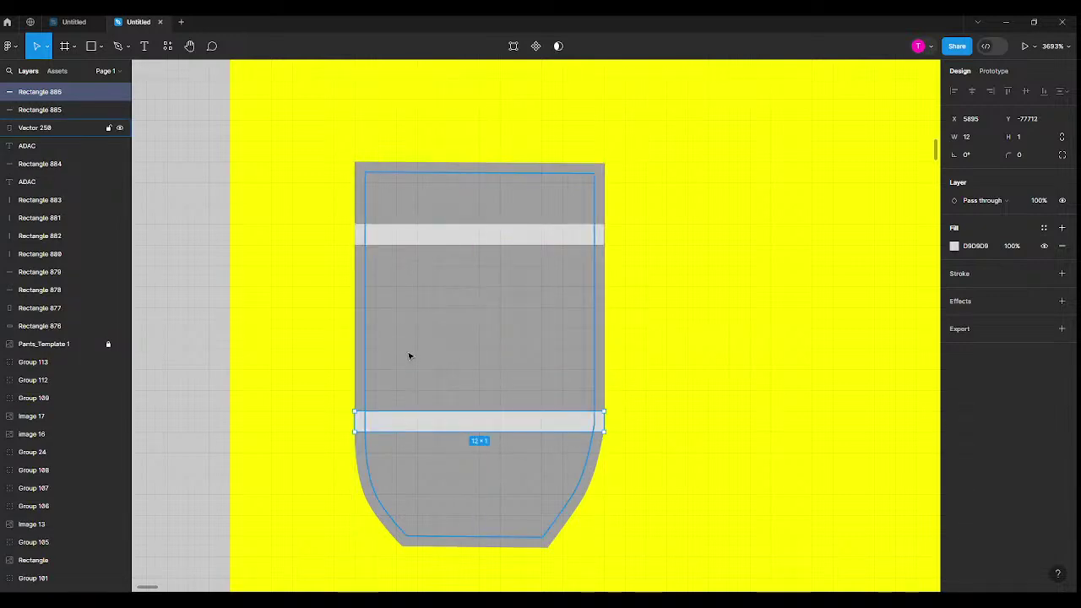
Set the opacity of the yellow rectangle covering the torso's front, UP and DOWN faces to 100%
scroll(397, 422, "down", 10, "ctrl")
left_click(343, 80)
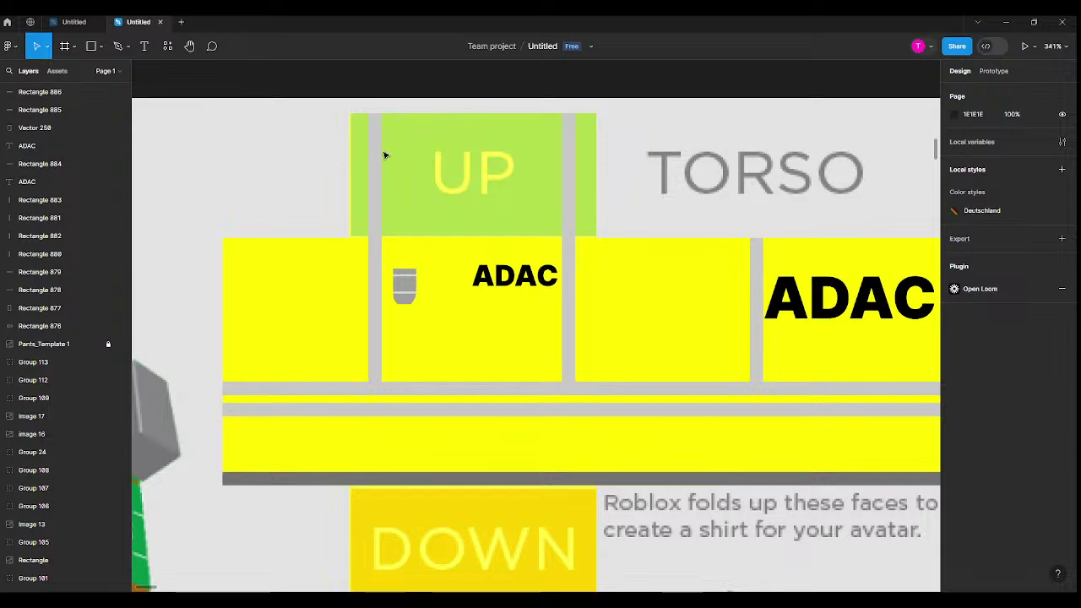
left_click(395, 168)
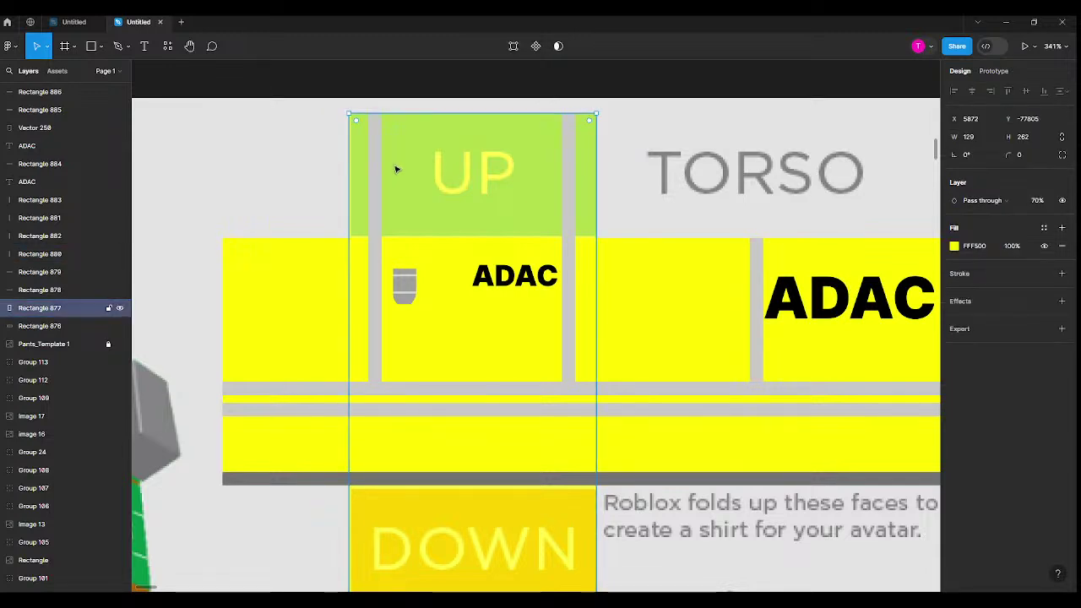
key("0")
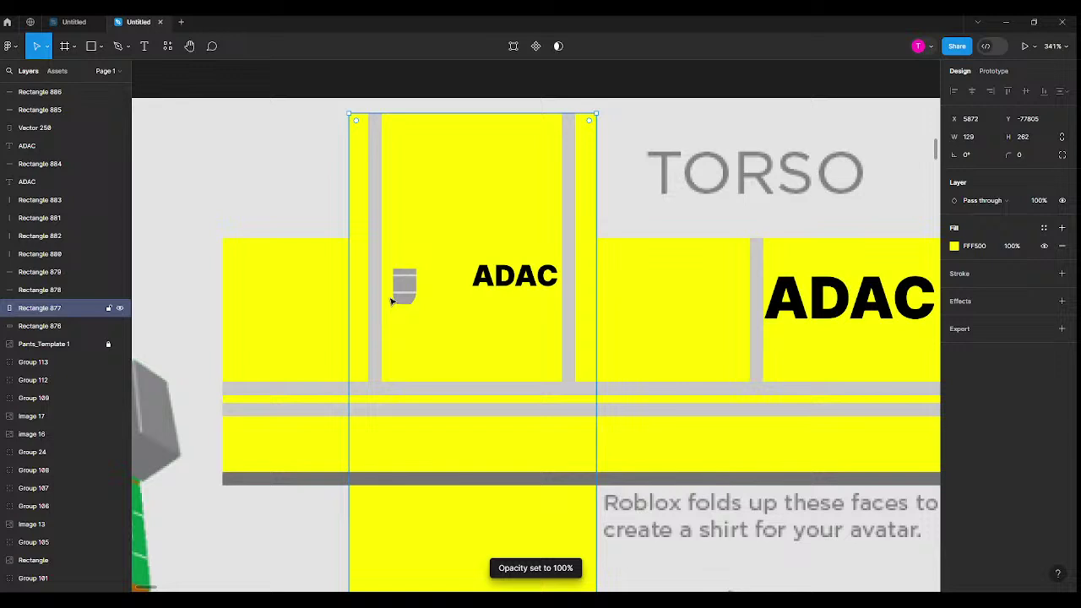
Duplicate the dark grey belt strip along the torso's lower edge and shrink the copy to about 29 × 21
left_click(439, 479)
scroll(629, 482, "down", 5)
key("ctrl+d")
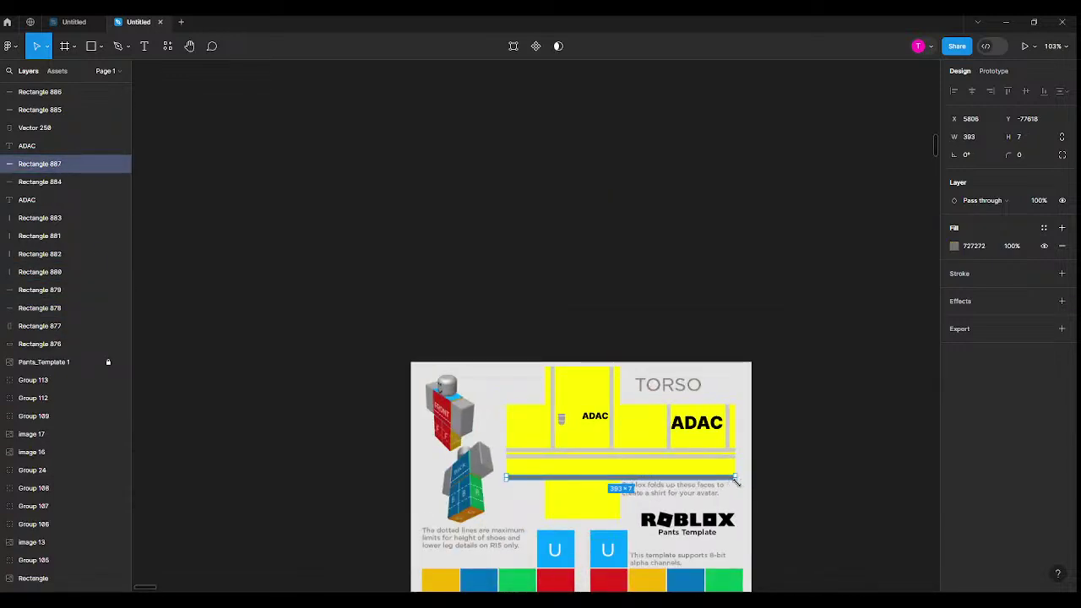
left_click_drag(737, 479, 523, 487)
scroll(524, 487, "up", 6)
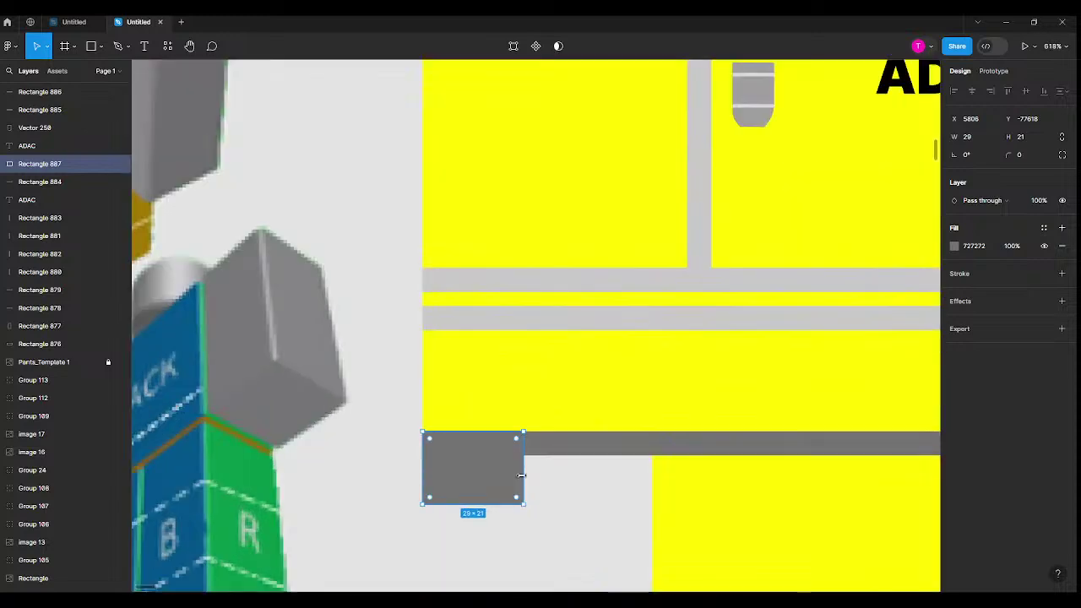
Move the shortened copy to the front middle of the belt and reduce its height to 7 to match the strip
scroll(502, 490, "down", 3)
scroll(499, 491, "down", 3)
scroll(586, 452, "right", 3)
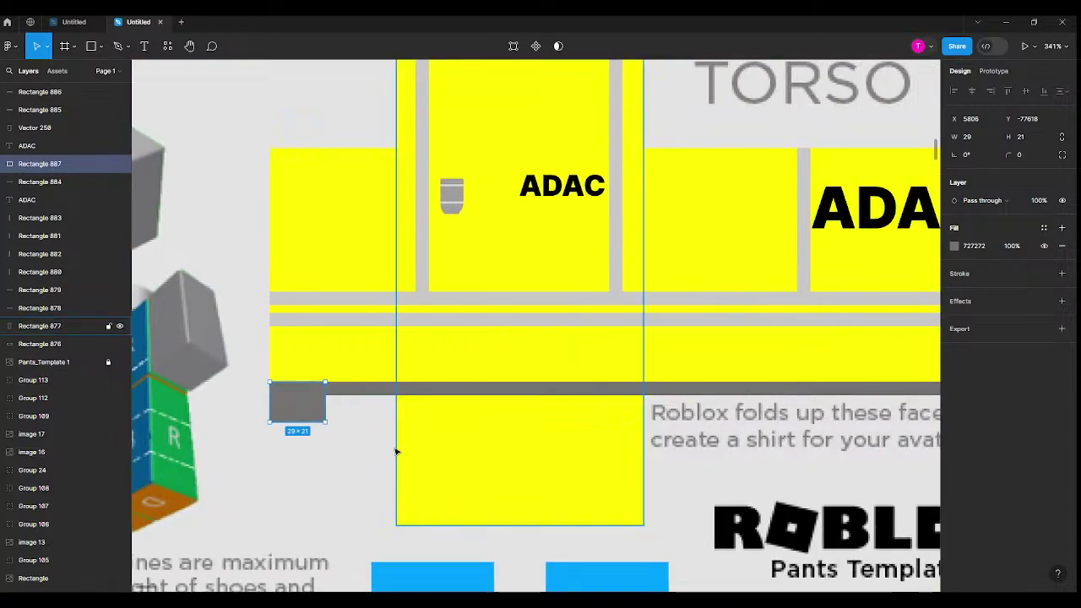
left_click_drag(300, 408, 507, 412)
scroll(514, 415, "up", 2)
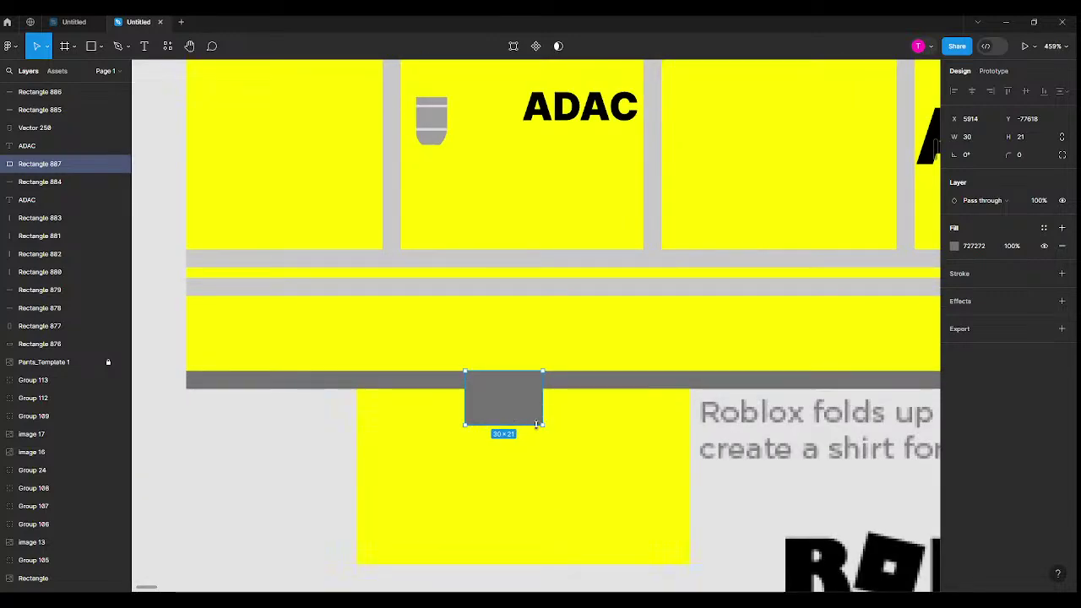
left_click_drag(541, 422, 540, 390)
scroll(511, 394, "up", 5)
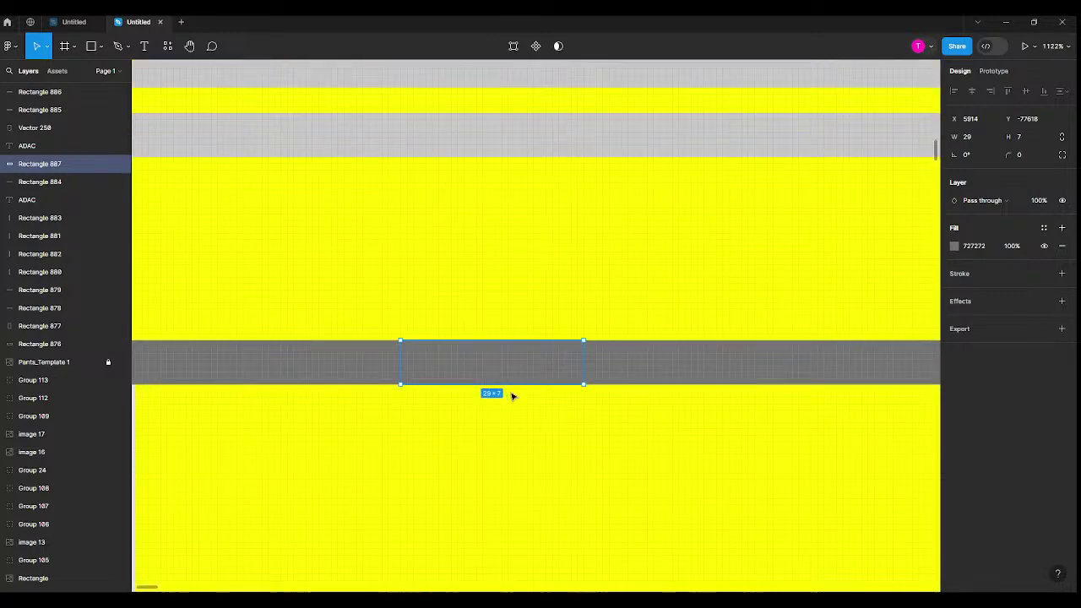
Recolour the belt's middle segment to darker grey 515151 and widen it to 34
left_click(955, 246)
left_click_drag(816, 369, 806, 375)
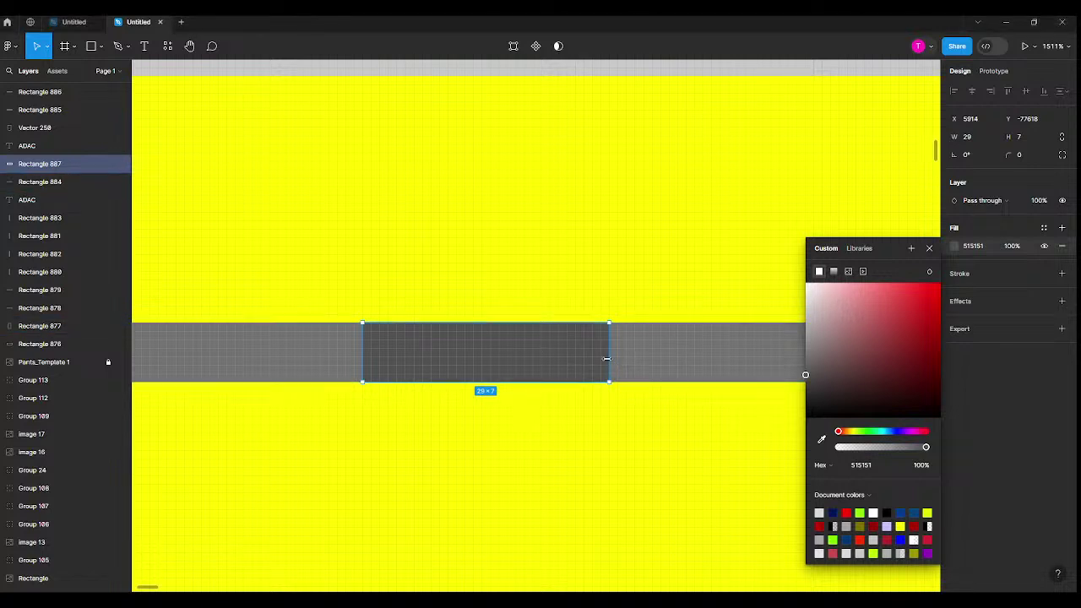
left_click_drag(607, 359, 649, 362)
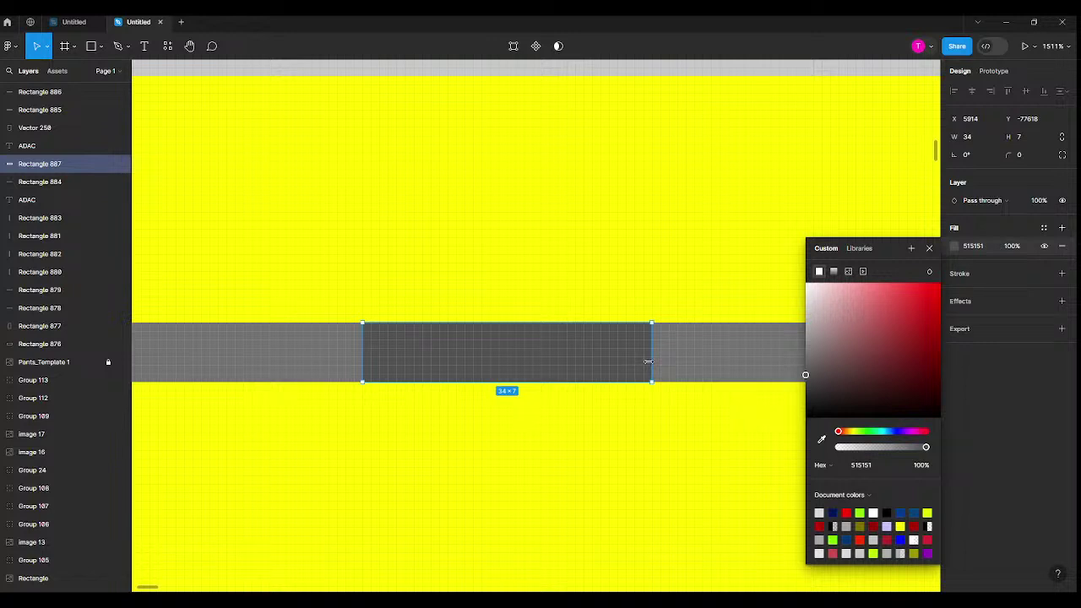
key("ctrl+v")
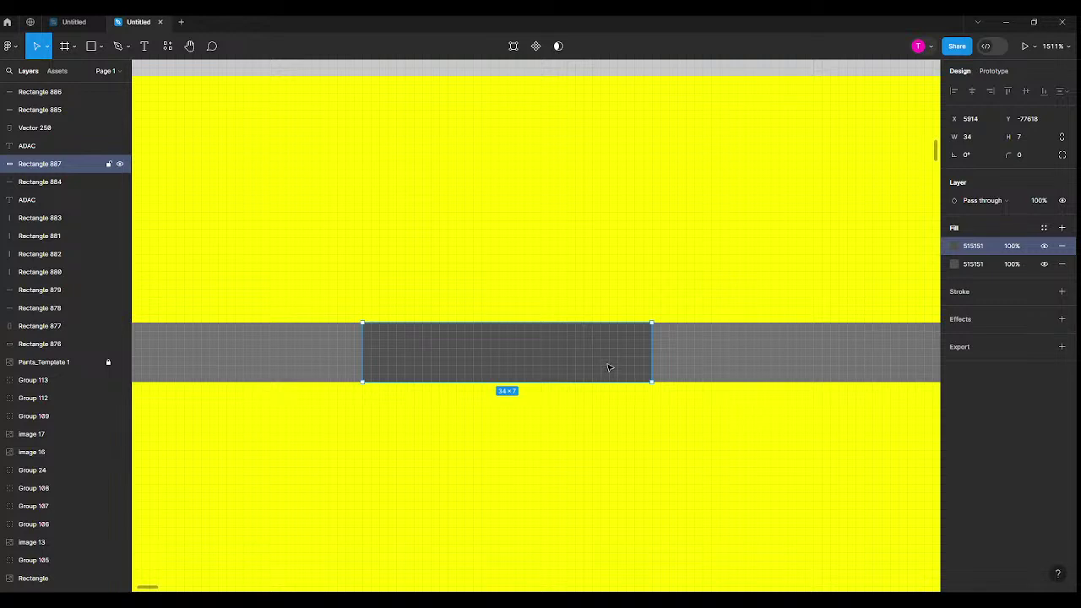
left_click_drag(649, 384, 483, 434)
key("ctrl+z")
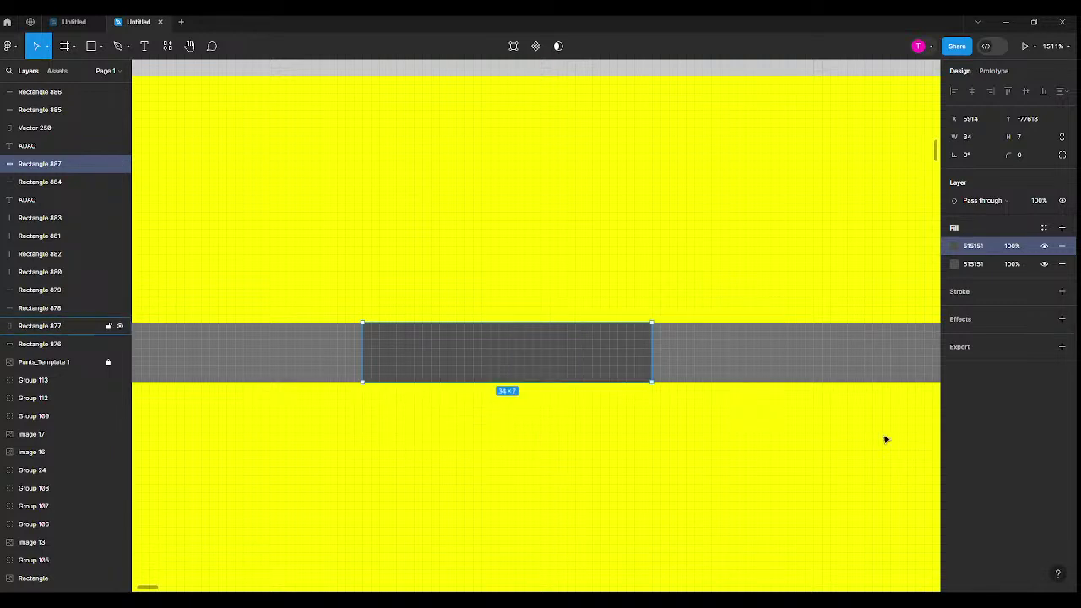
left_click(1062, 263)
Duplicate the dark grey belt segment, shrink the copy to 4 × 7, and fill it with black 000000
left_click(550, 391)
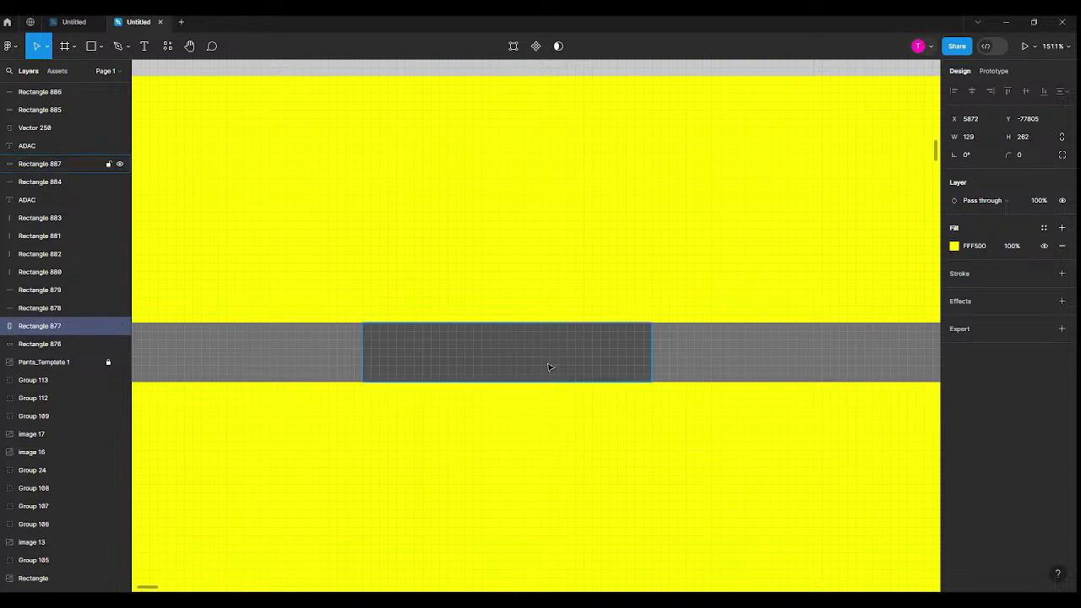
left_click(548, 367)
key("ctrl+d")
left_click_drag(652, 381, 619, 367)
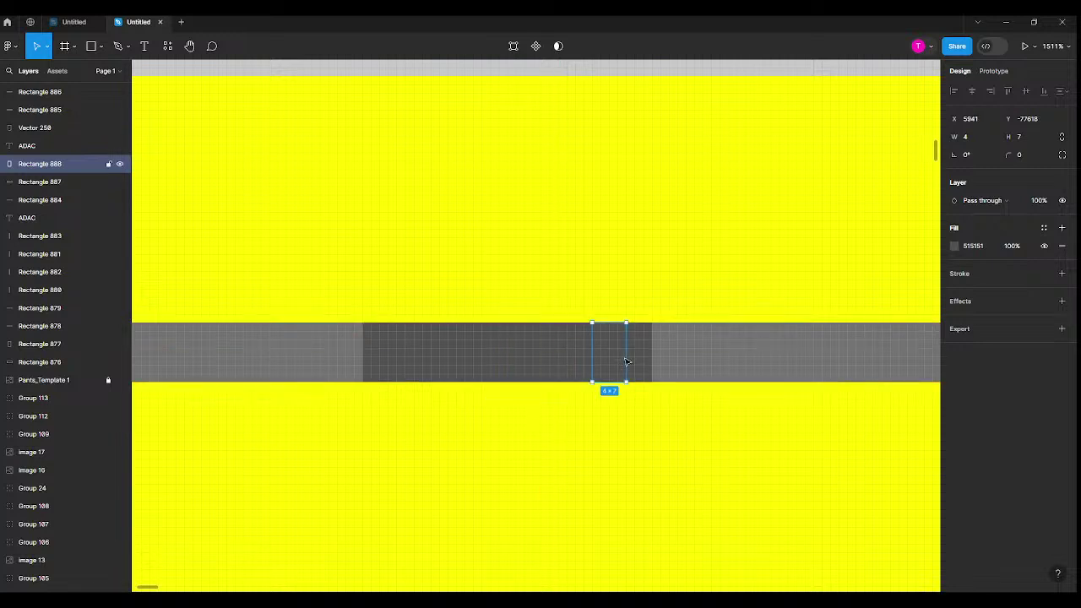
left_click(955, 246)
mouse_move(832, 378)
left_mouse_down()
mouse_move(816, 381)
mouse_move(814, 417)
left_mouse_up()
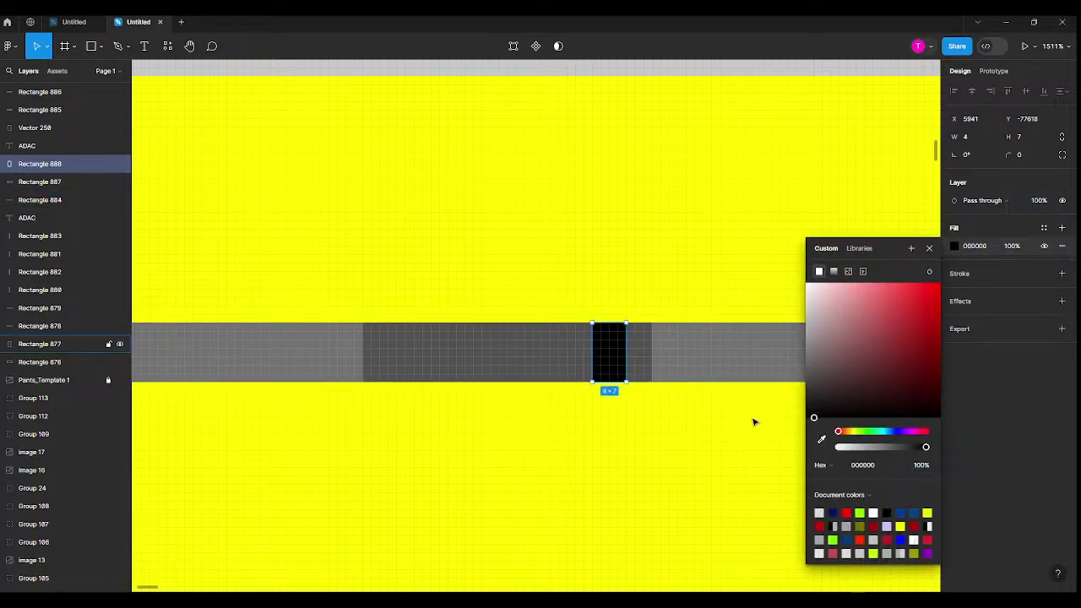
Delete the wide 515151 segment from the middle of the belt
scroll(652, 353, "down", 10)
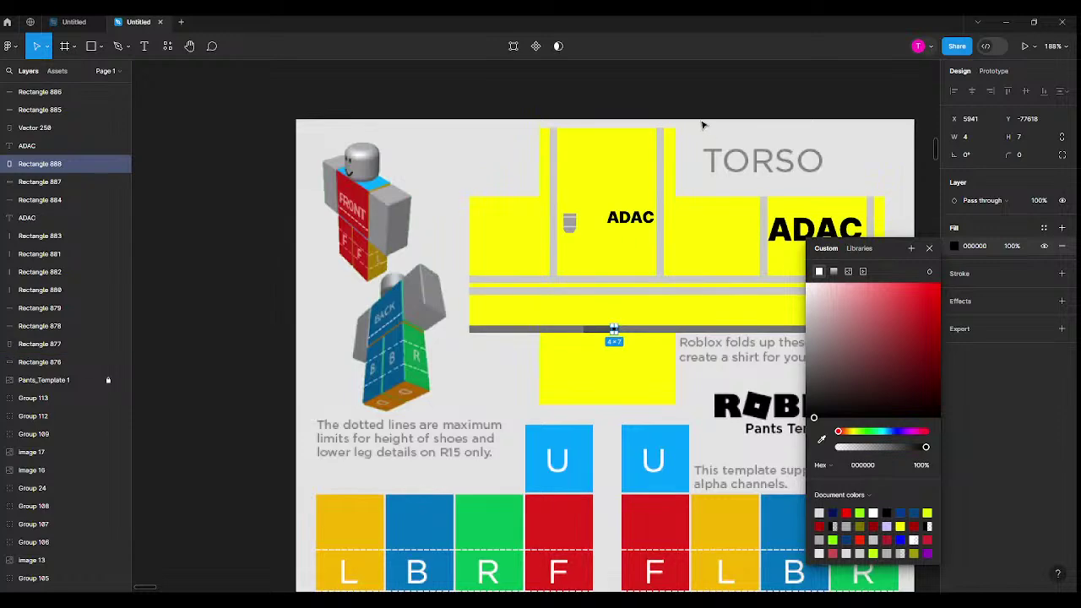
left_click(704, 98)
scroll(604, 327, "up", 6)
left_click(598, 352)
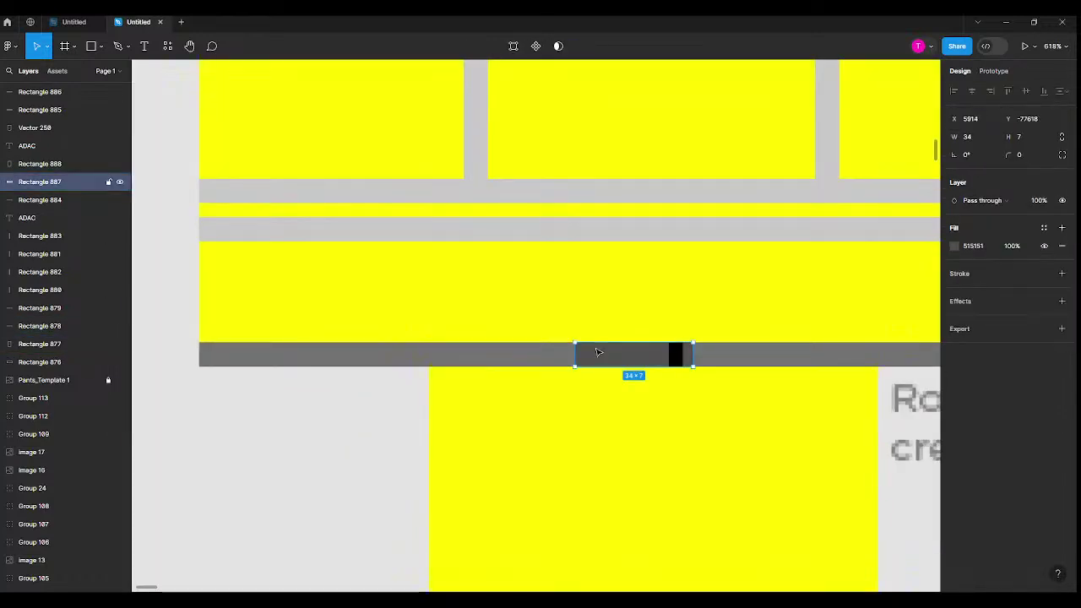
key("Delete")
left_click(676, 354)
key("Delete")
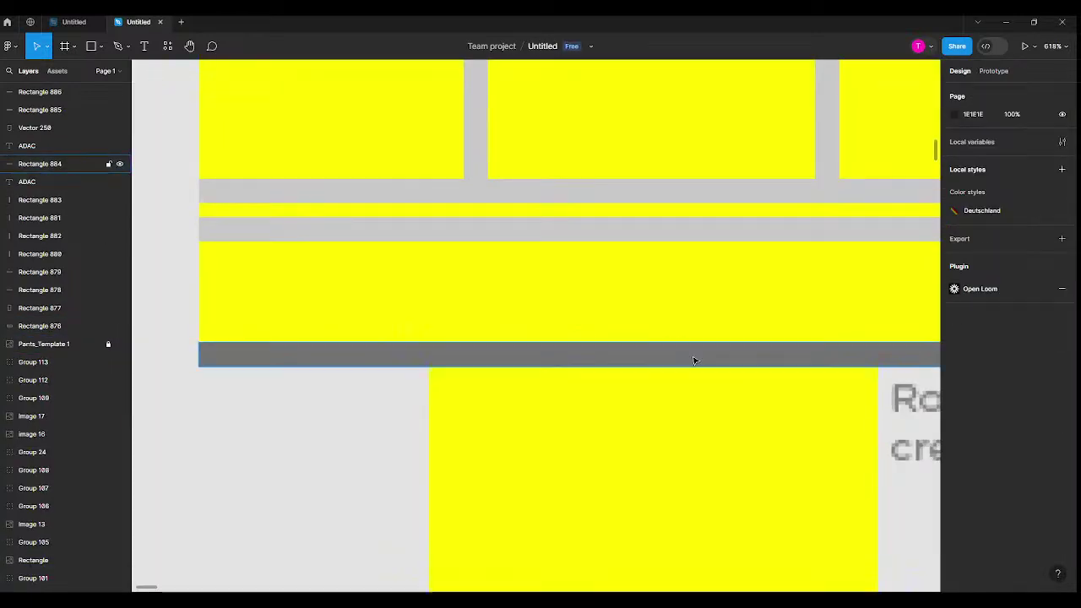
key("ctrl+z")
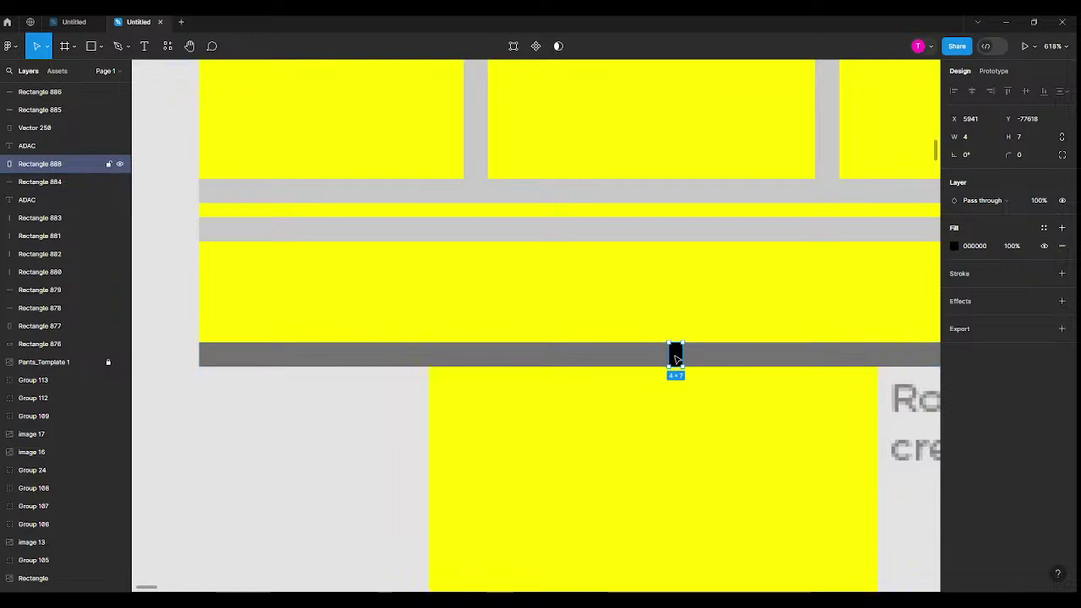
Duplicate the small black block and place one on the belt beneath each of the front's two vertical reflective strips
left_click_drag(678, 362, 478, 360)
key("ctrl+d")
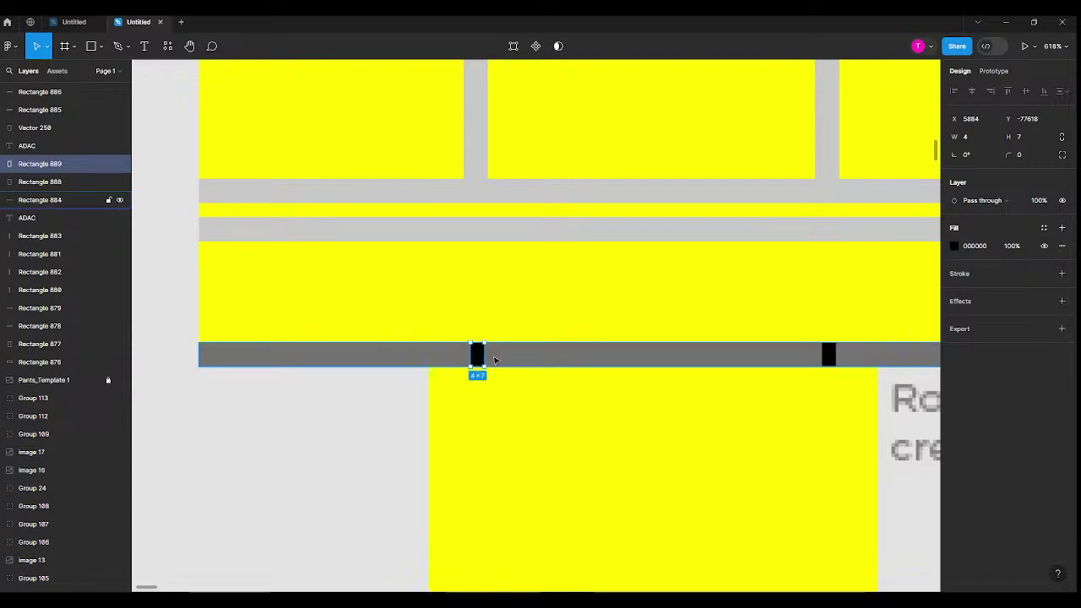
key("shift+1")
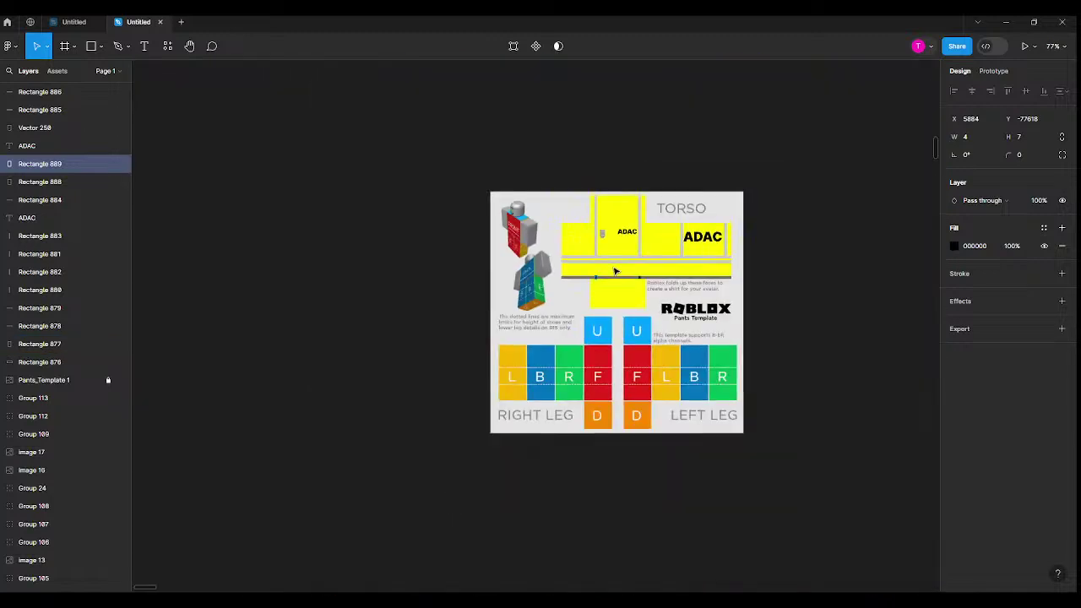
Duplicate the black belt block twice and place the copies beneath the back's two vertical reflective strips
left_click(782, 246)
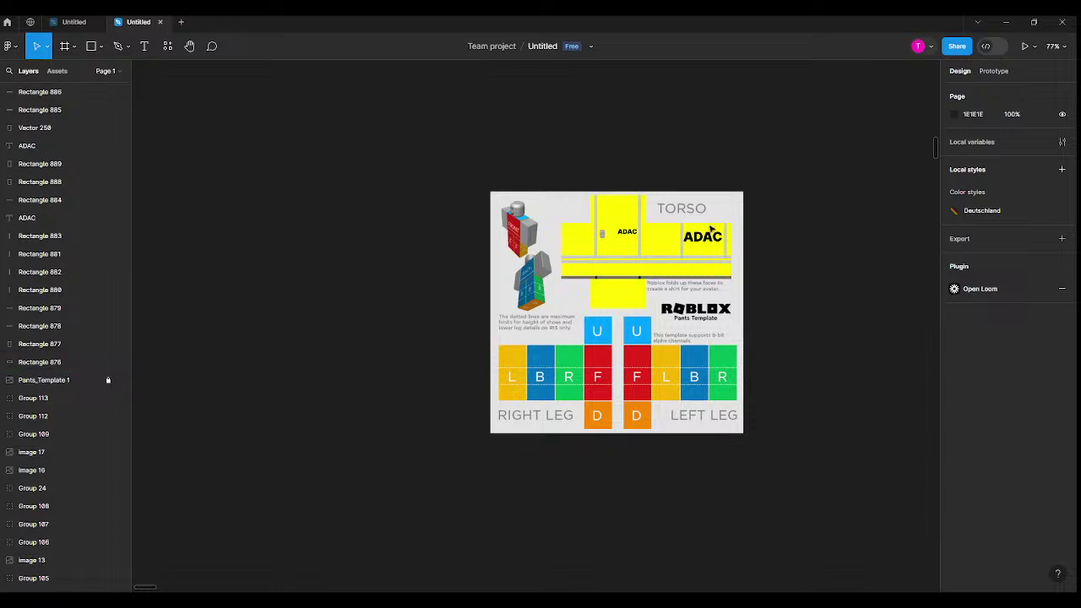
scroll(705, 224, "up", 5)
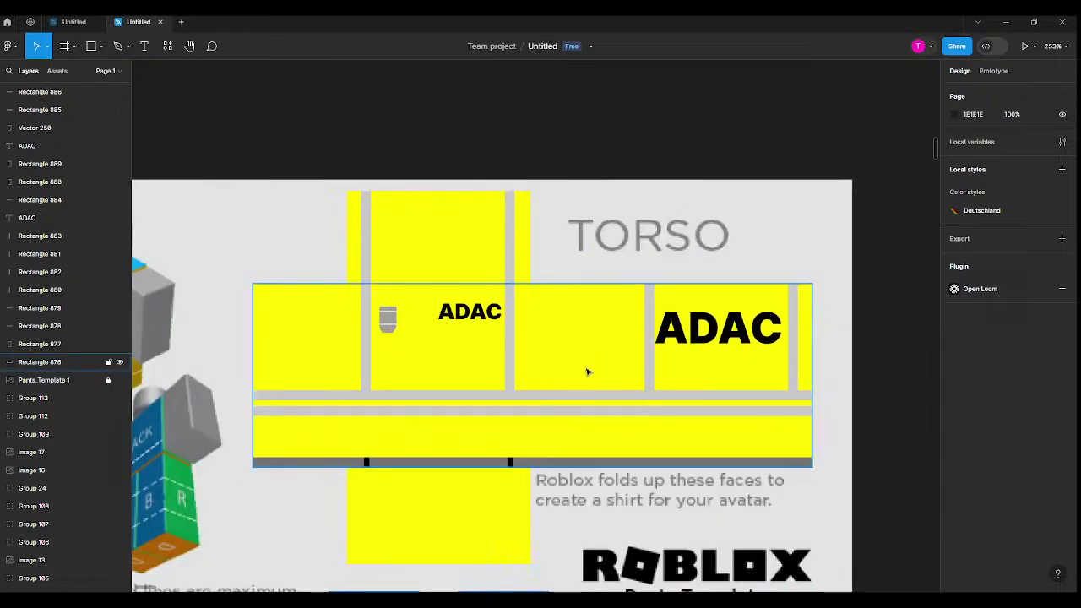
left_click(511, 462)
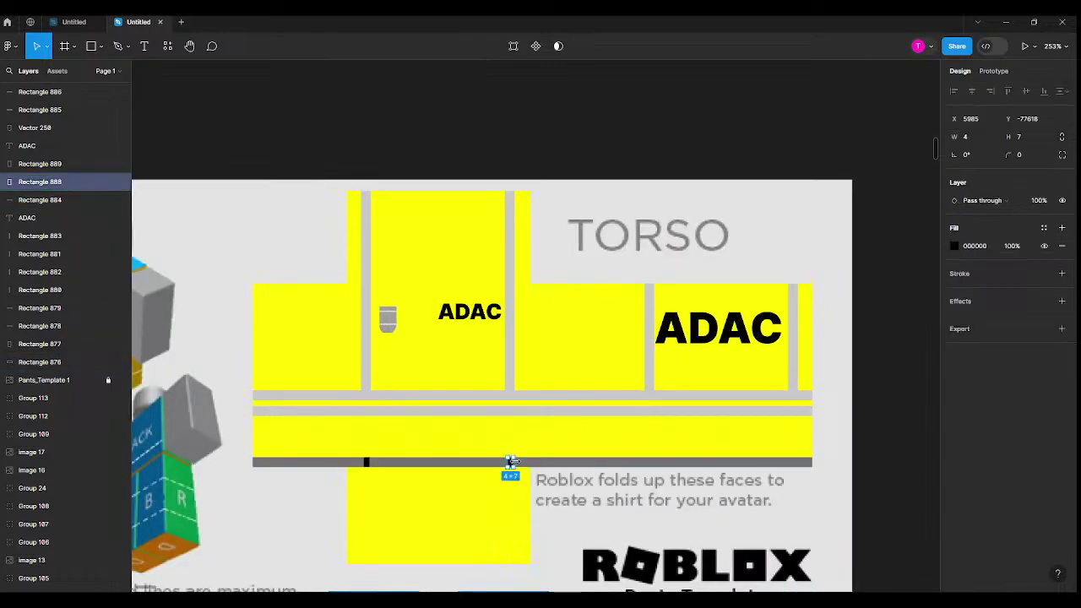
key("ctrl+d")
left_click_drag(510, 470, 653, 463)
key("ctrl+d")
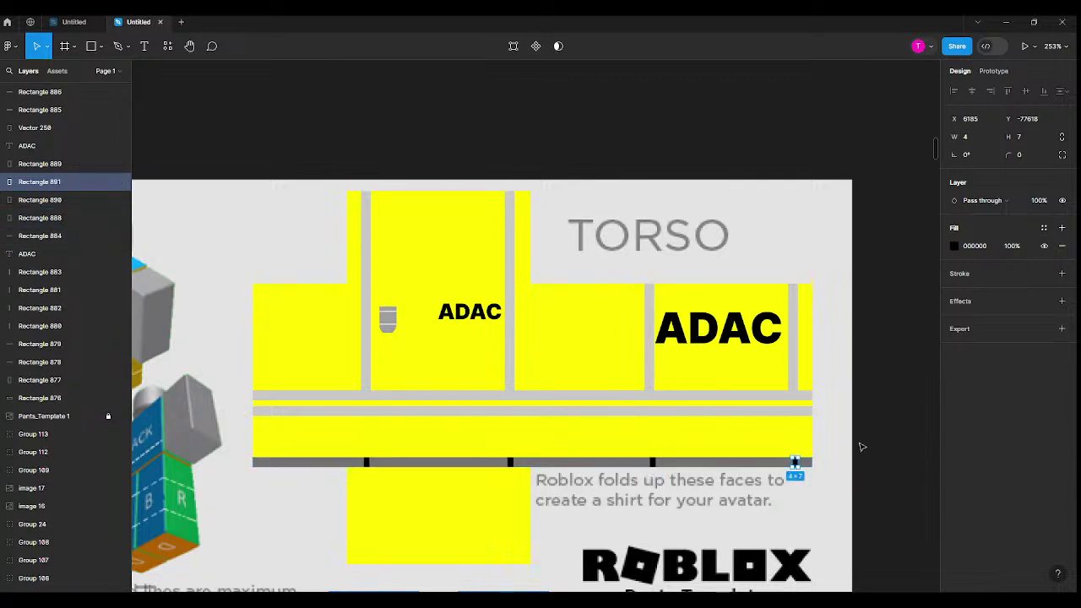
left_click(883, 436)
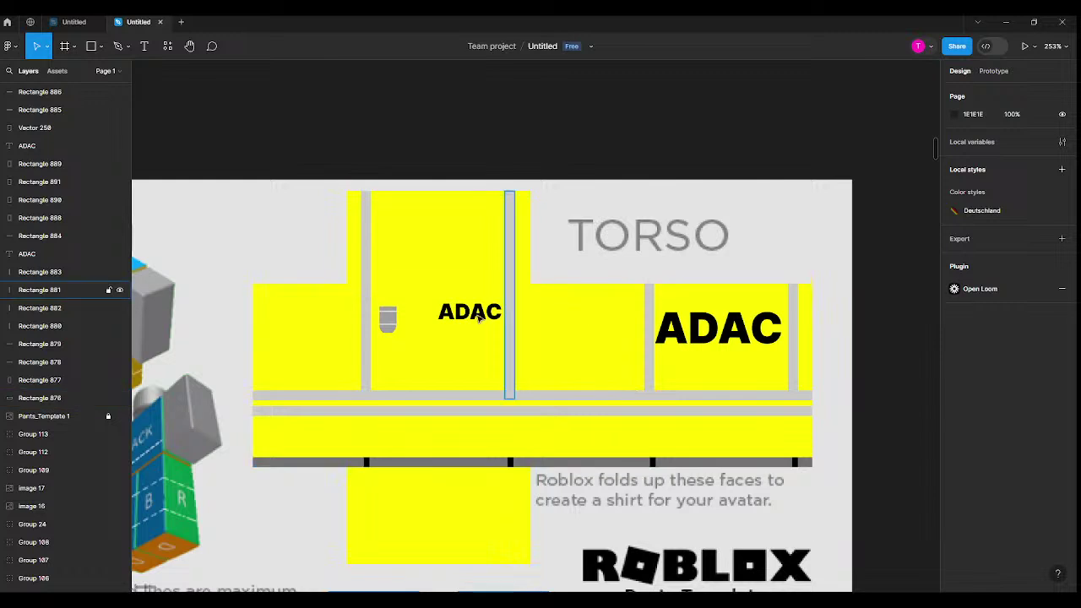
Add the text BONN below the large ADAC lettering on the torso's back
scroll(425, 202, "up", 3)
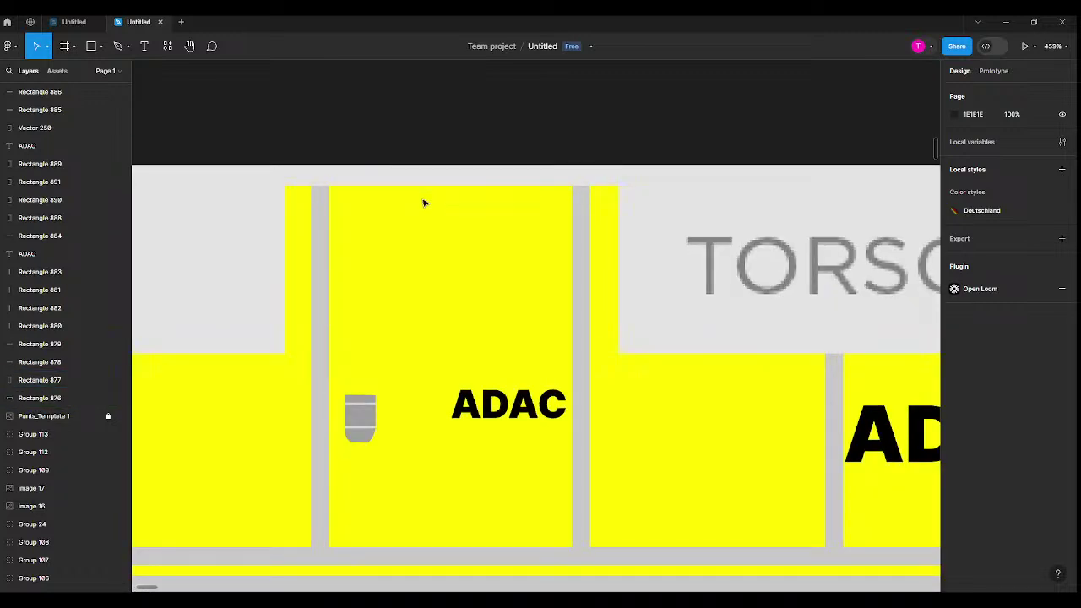
left_click_drag(627, 367, 386, 321)
scroll(706, 429, "up", 2)
scroll(706, 429, "up", 2)
key("t")
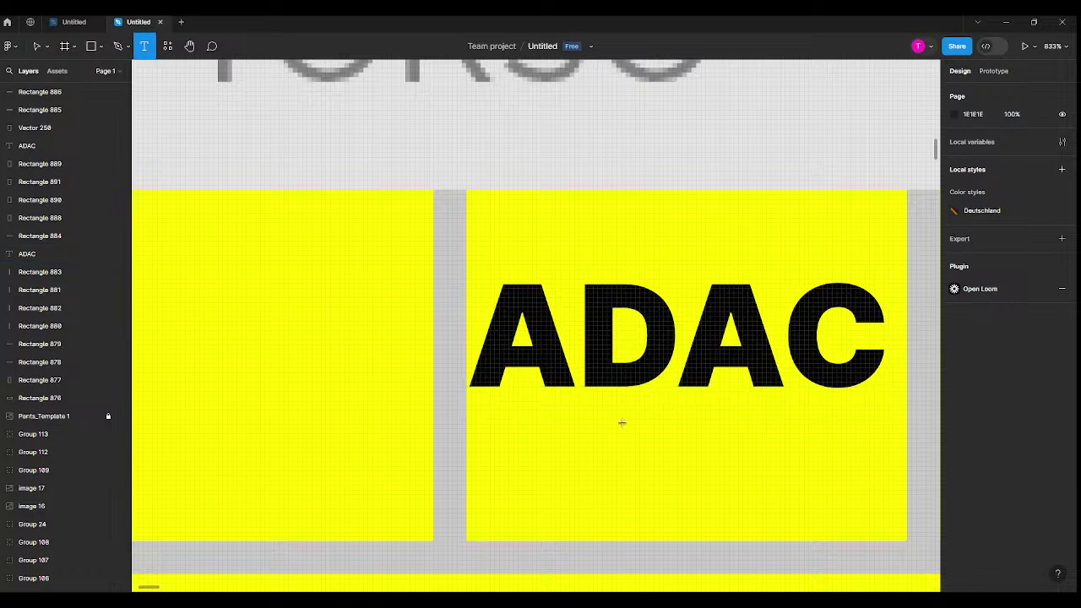
left_click(594, 414)
left_click(597, 443)
type("B")
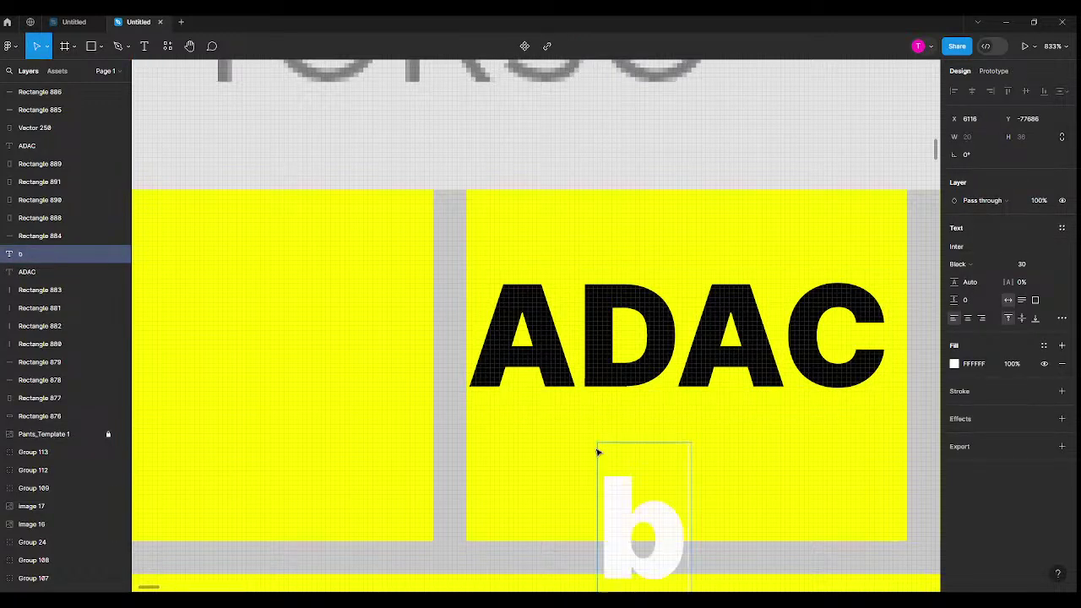
key("Escape")
type("ONN")
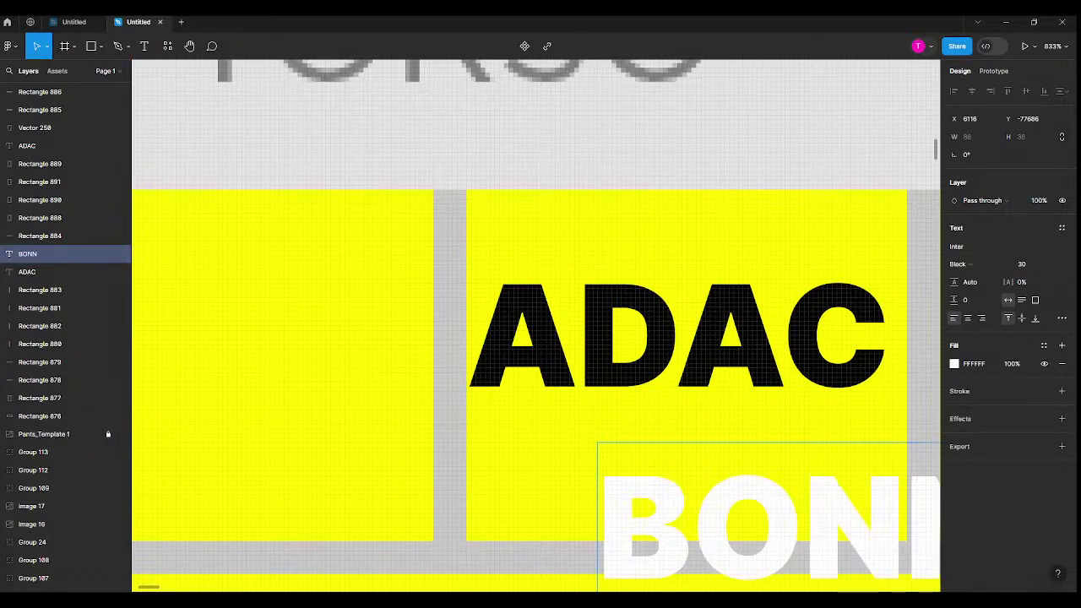
Set the BONN text to size 15 and centre it directly beneath the large ADAC lettering
key("ctrl+a")
left_click(1023, 264)
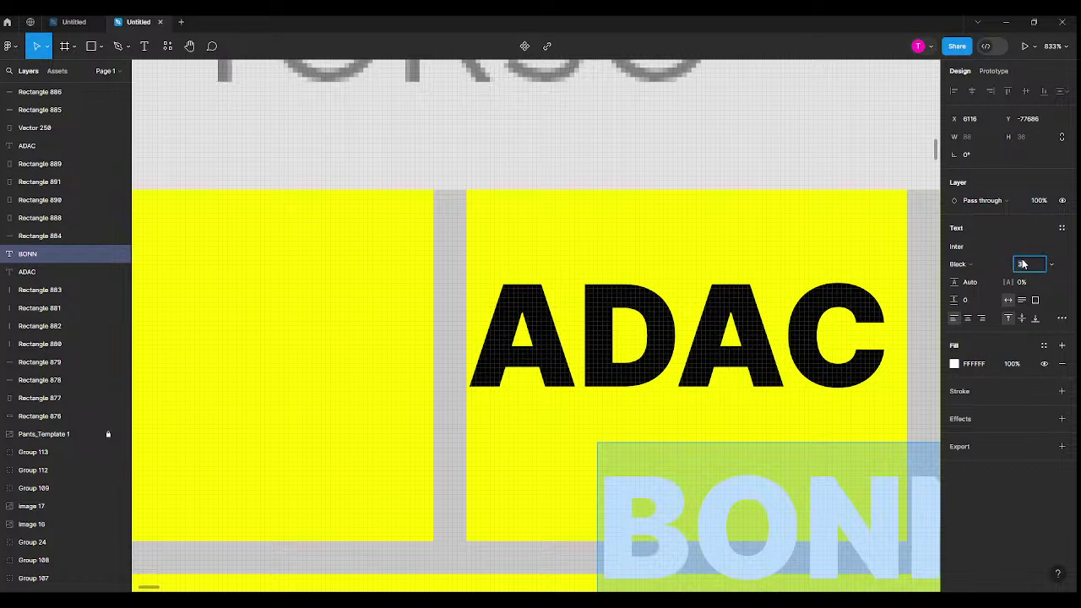
type("15")
key("Return")
key("Escape")
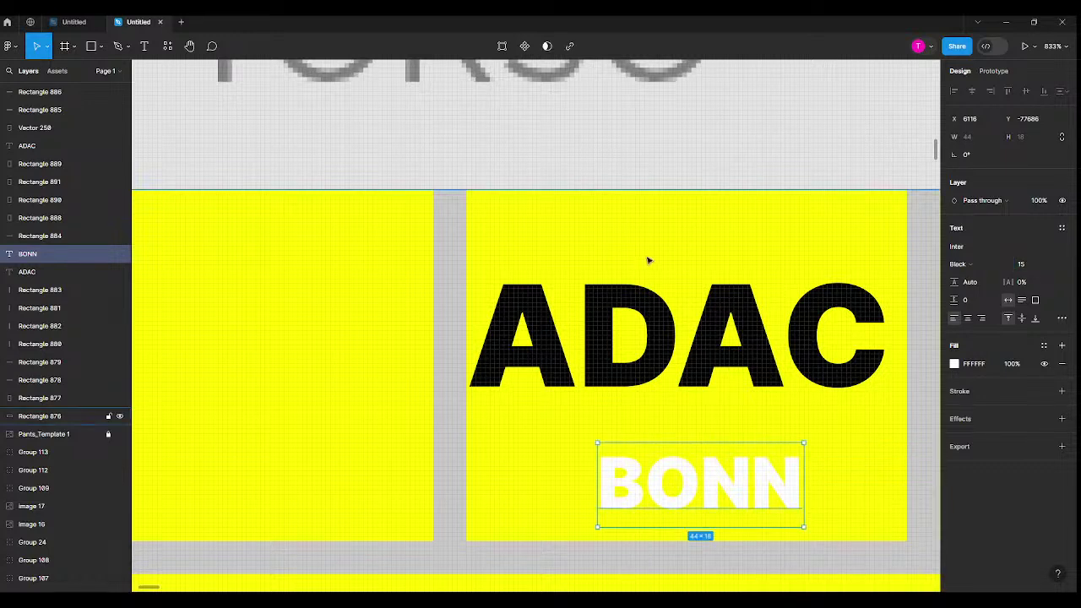
left_click_drag(692, 499, 678, 446)
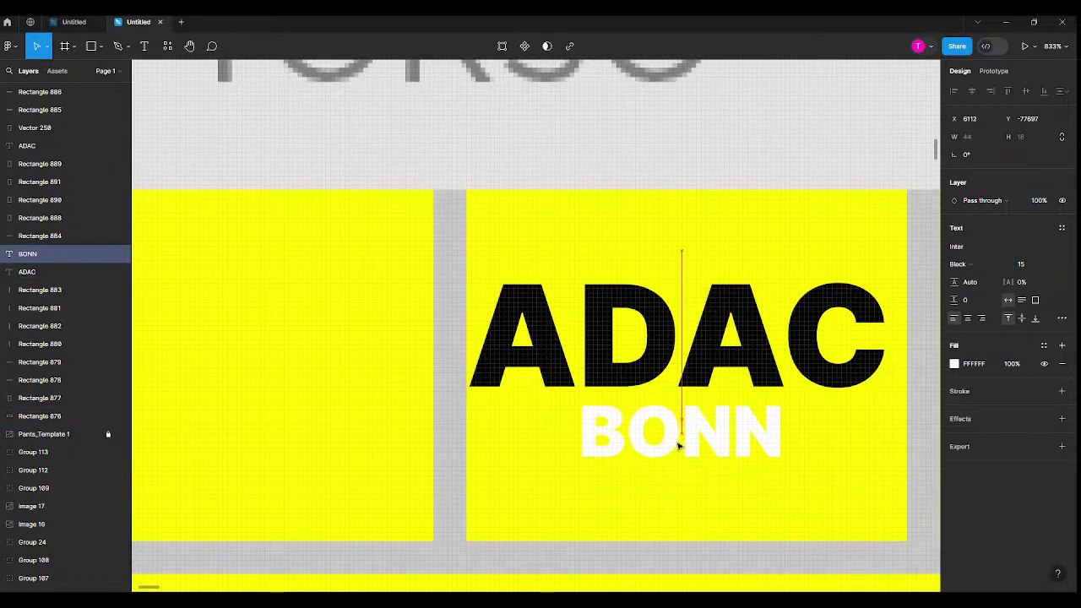
Fill the BONN text with black 000000
left_click(955, 364)
left_click_drag(832, 378, 788, 466)
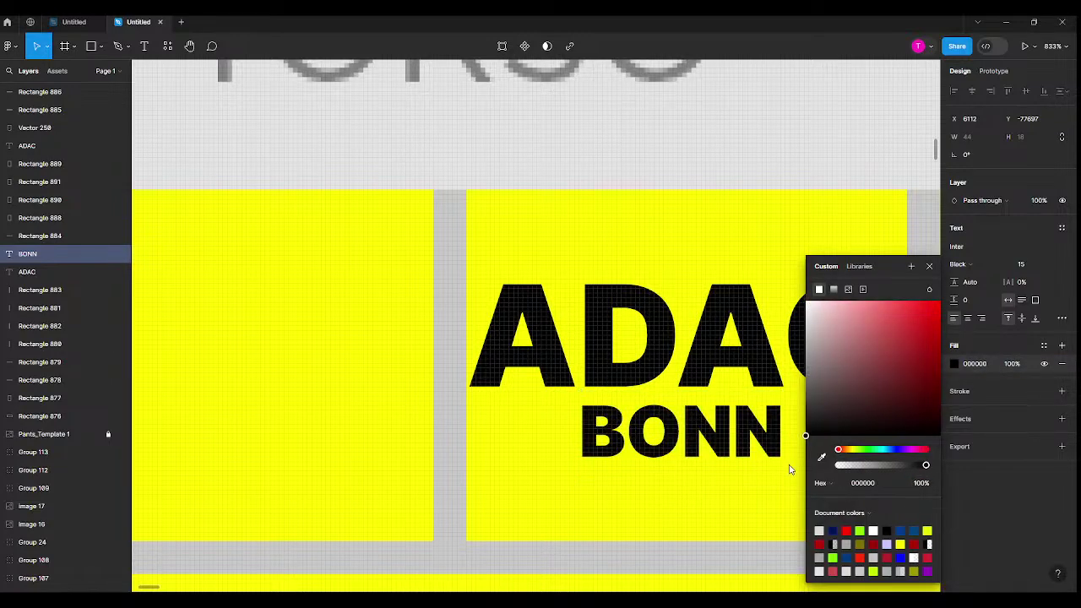
left_click(784, 174)
Find the light grey Bonn lion crest among the other designs on the canvas and copy it
scroll(785, 174, "down", 5)
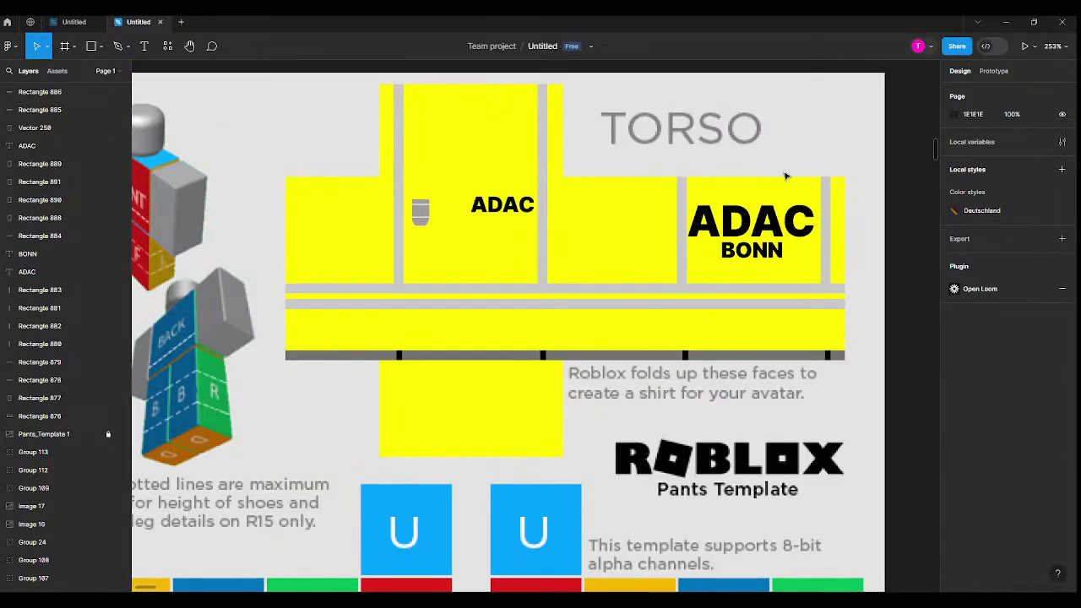
scroll(785, 176, "down", 2)
scroll(718, 174, "down", 5)
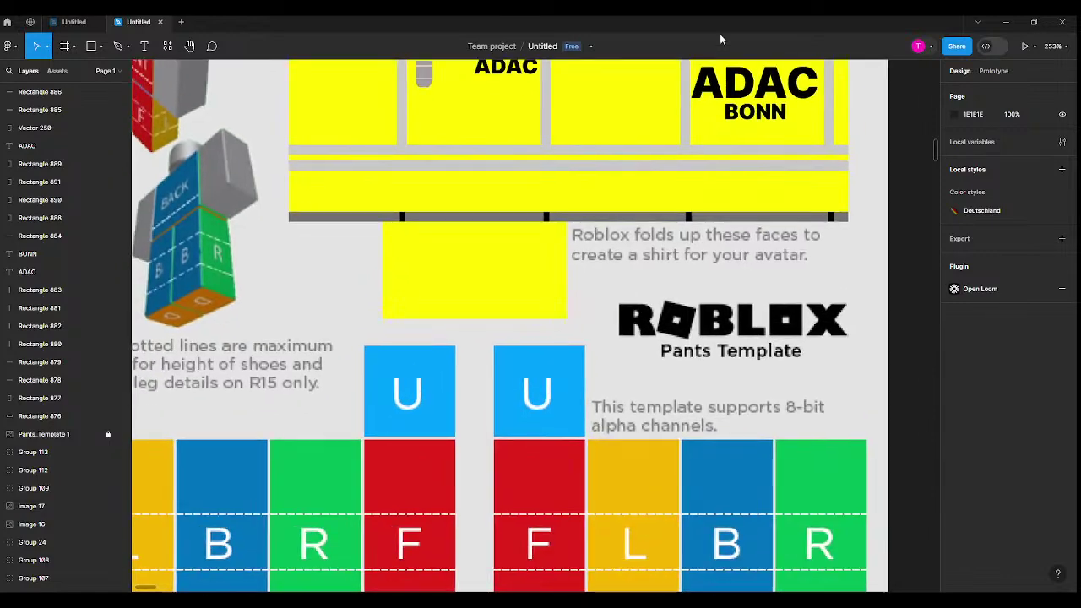
scroll(673, 172, "down", 2)
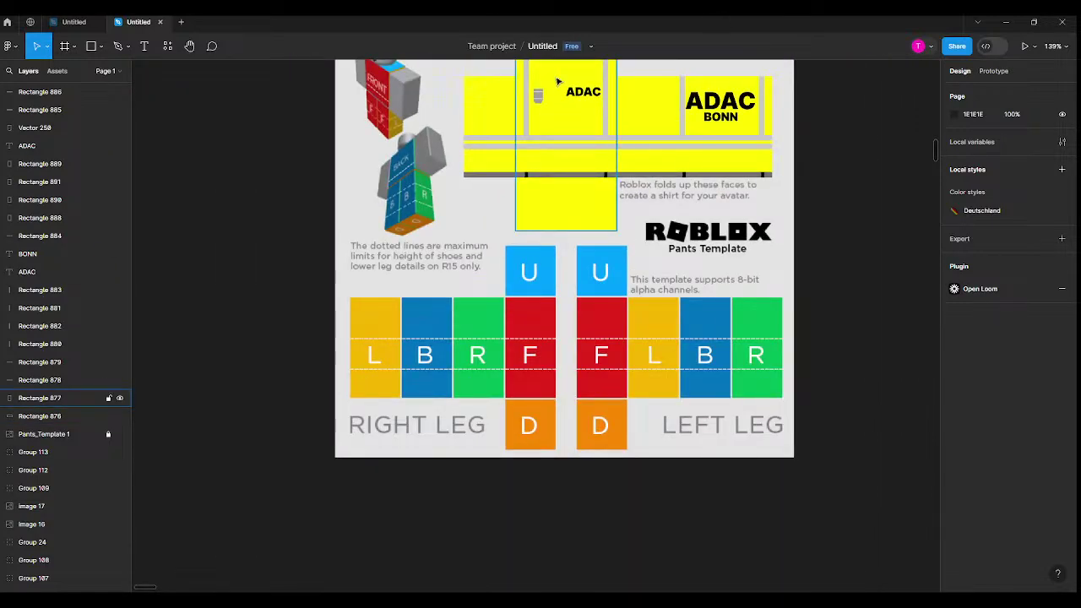
scroll(562, 85, "up", 2)
scroll(585, 85, "down", 4)
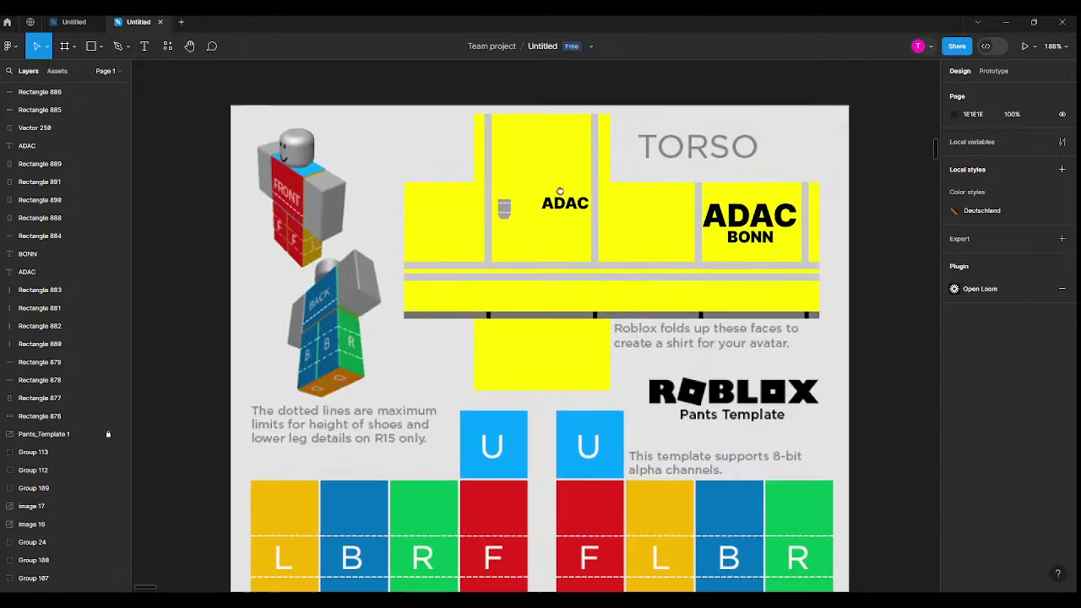
scroll(568, 287, "down", 10)
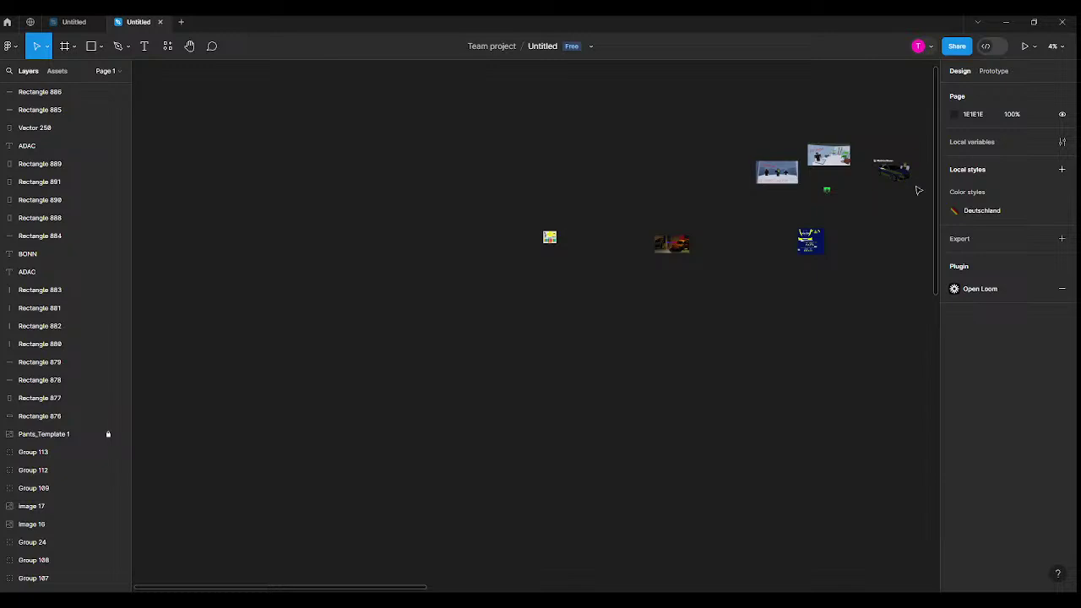
scroll(918, 188, "right", 5)
scroll(319, 240, "down", 4)
scroll(319, 240, "right", 4)
scroll(586, 318, "down", 4)
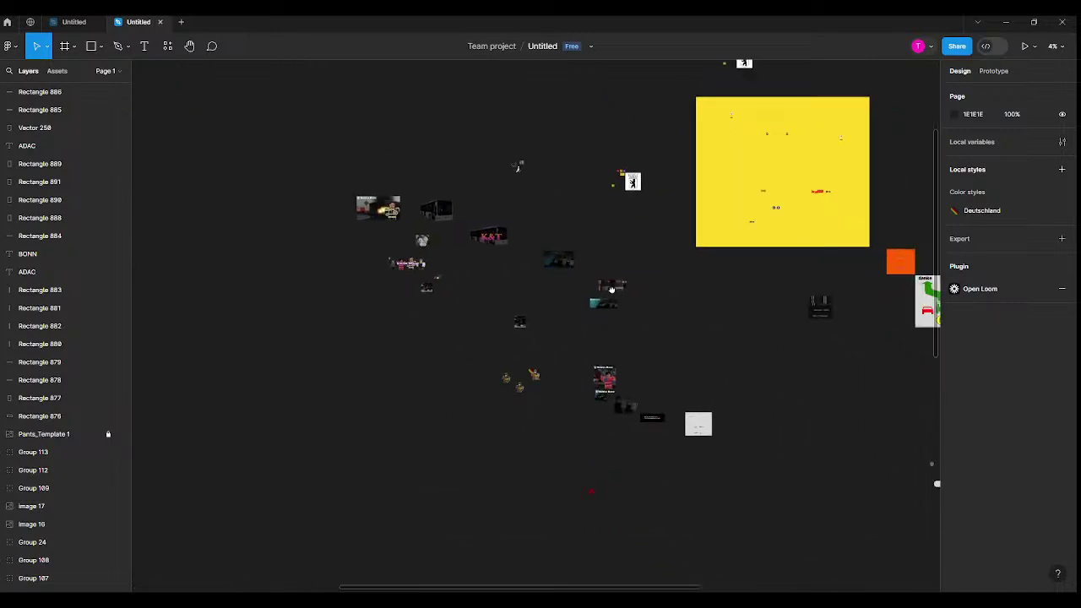
left_click_drag(523, 137, 381, 181)
scroll(381, 181, "right", 8)
scroll(381, 181, "down", 5)
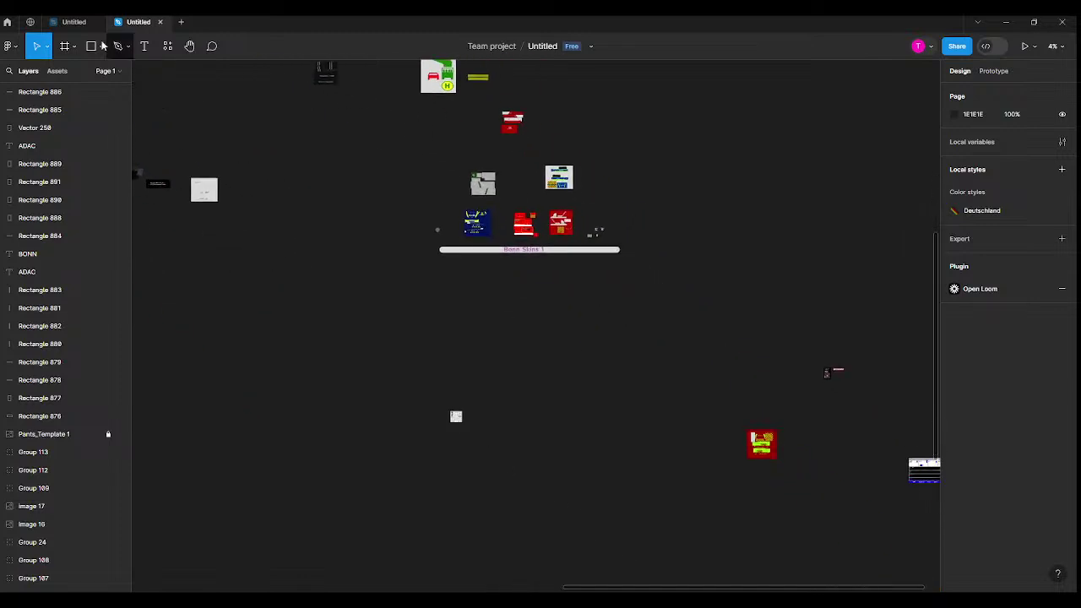
scroll(553, 191, "up", 15)
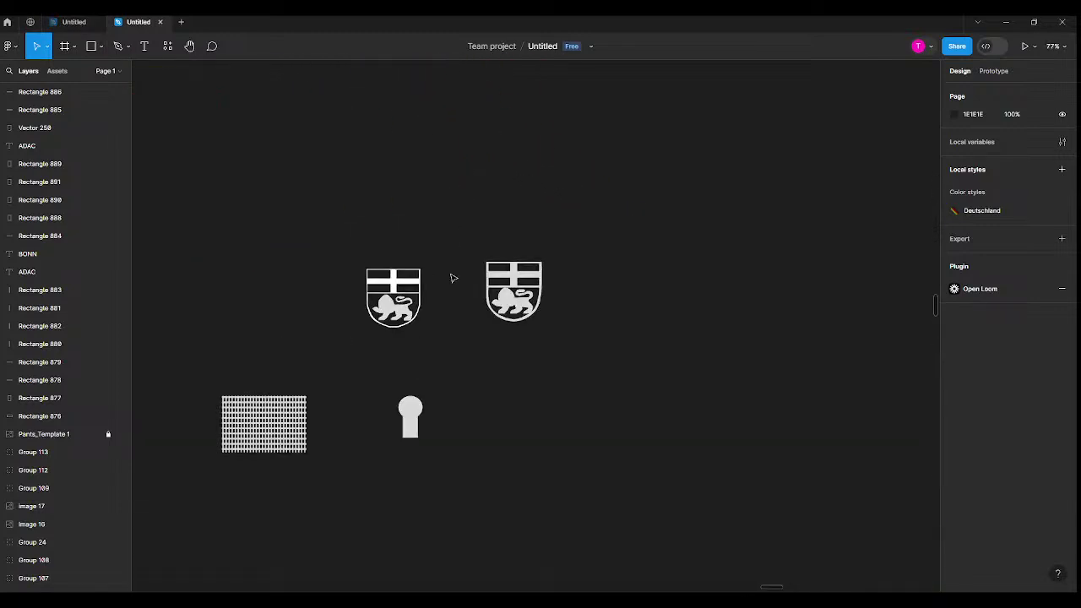
scroll(524, 277, "up", 4)
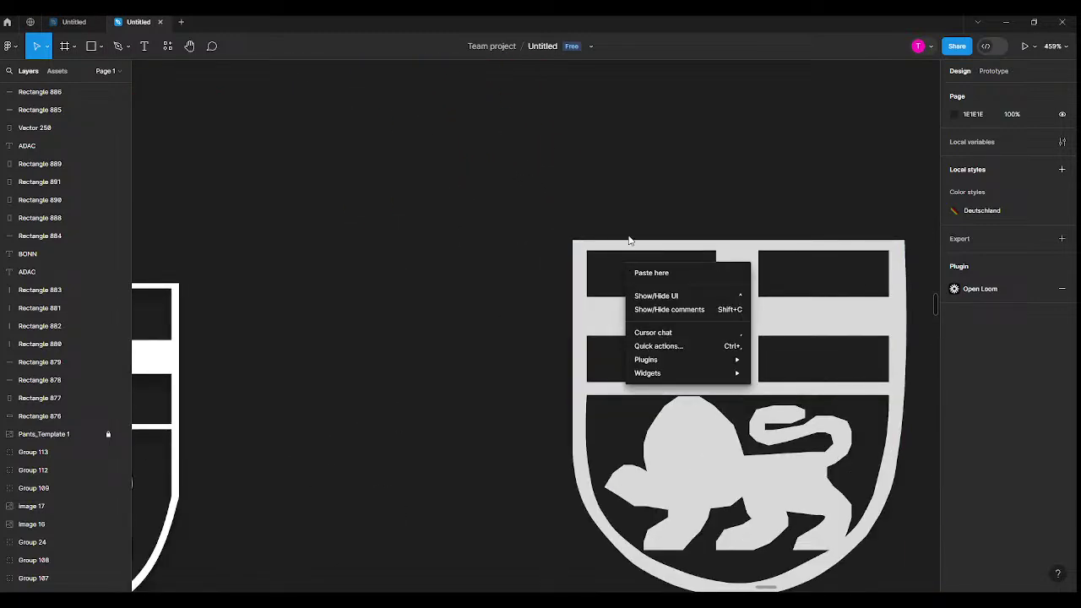
left_click(631, 242)
right_click(614, 244)
left_click(641, 244)
Paste the lion crest onto the pants template and shrink it to about 13 × 12.37
scroll(746, 402, "down", 20)
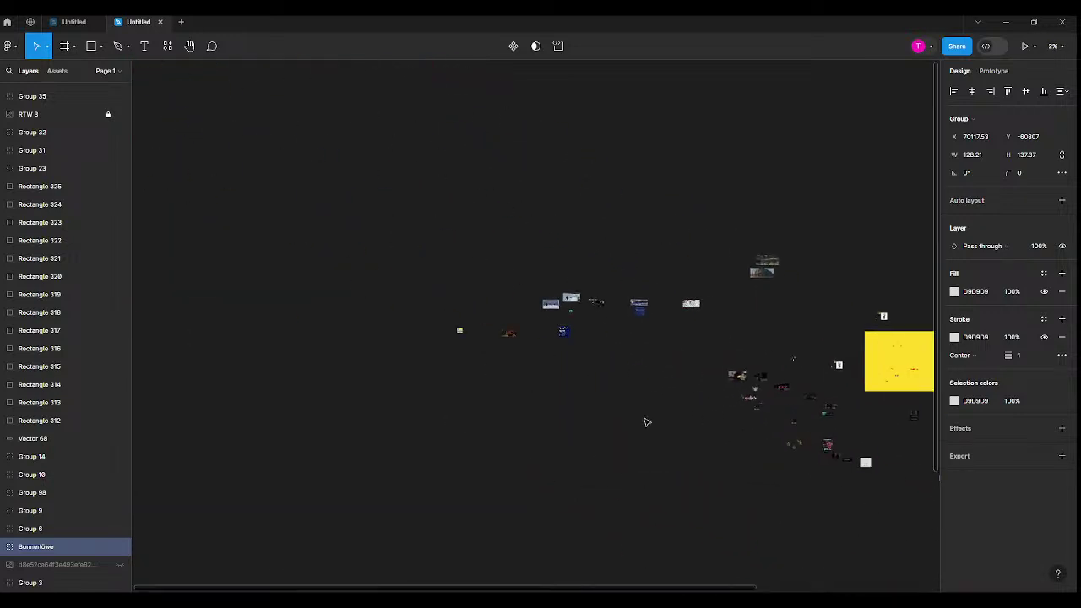
scroll(544, 242, "up", 15)
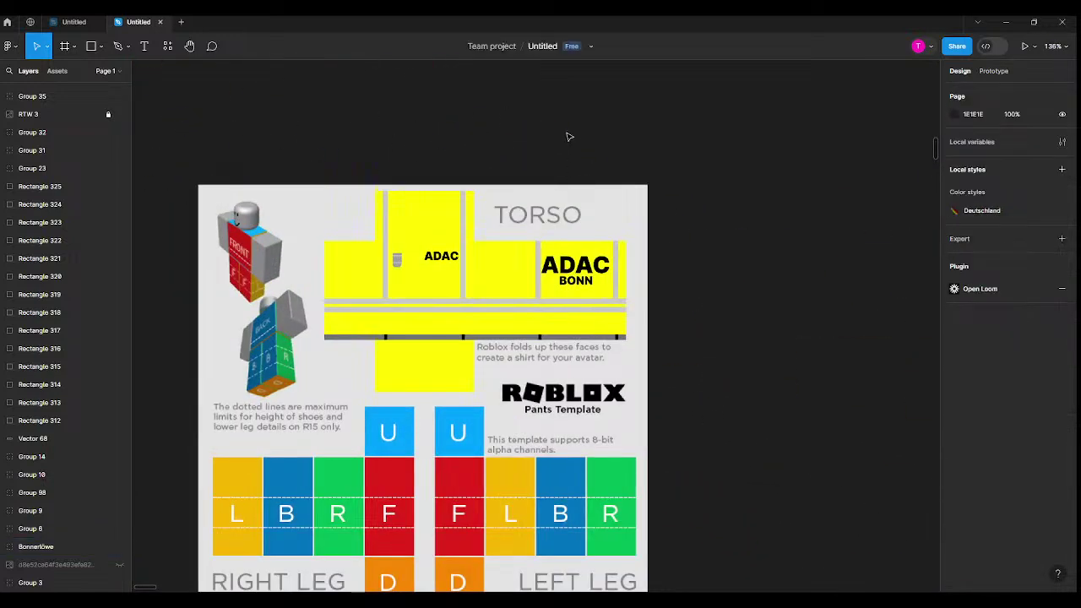
right_click(563, 134)
left_click(581, 140)
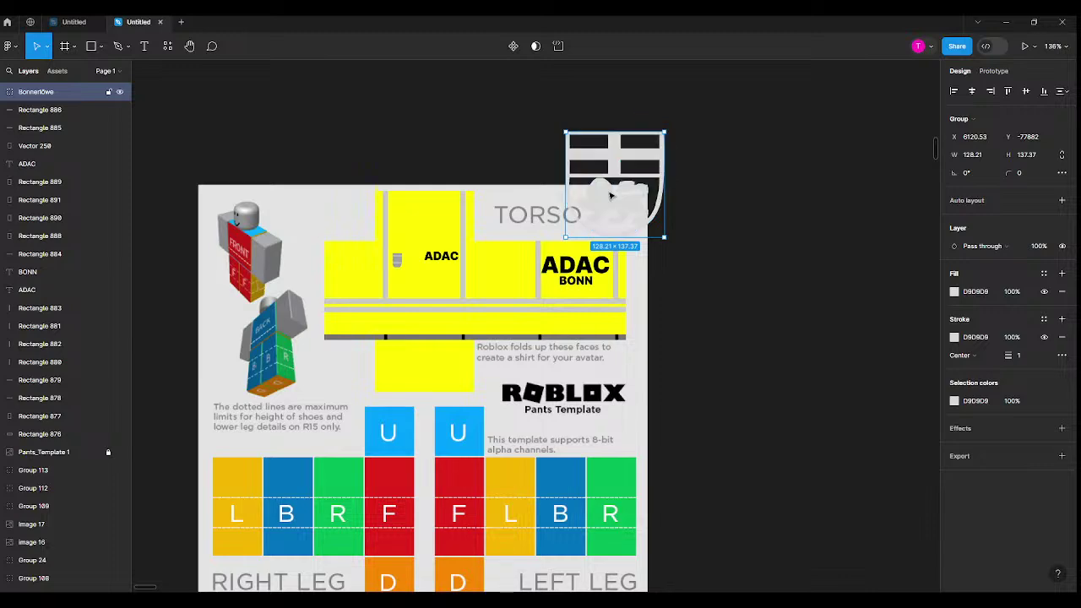
left_click_drag(619, 189, 556, 292)
scroll(556, 293, "up", 5)
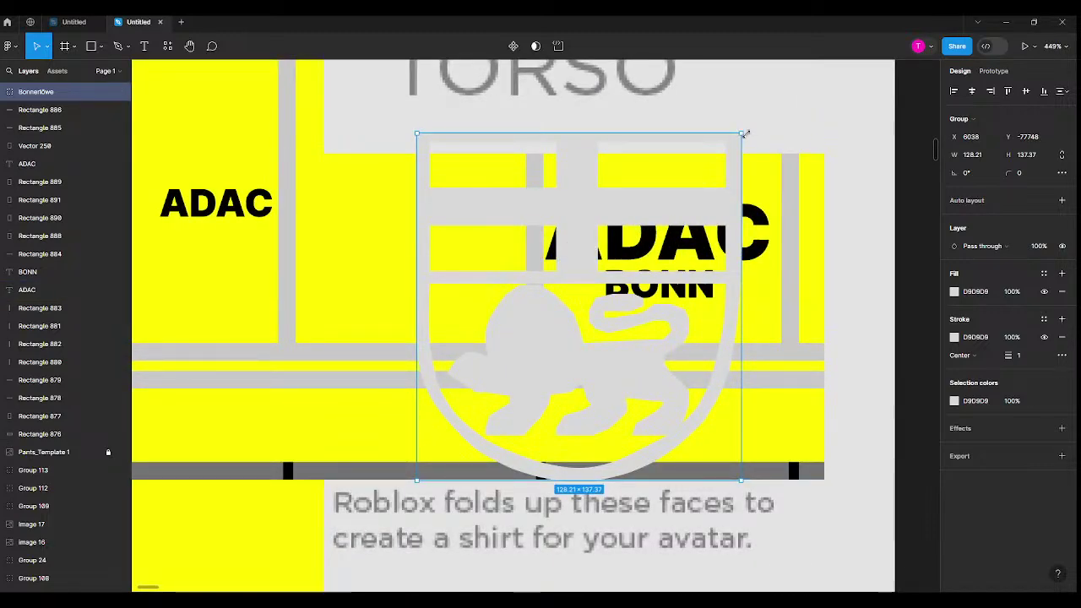
left_click_drag(741, 135, 451, 451)
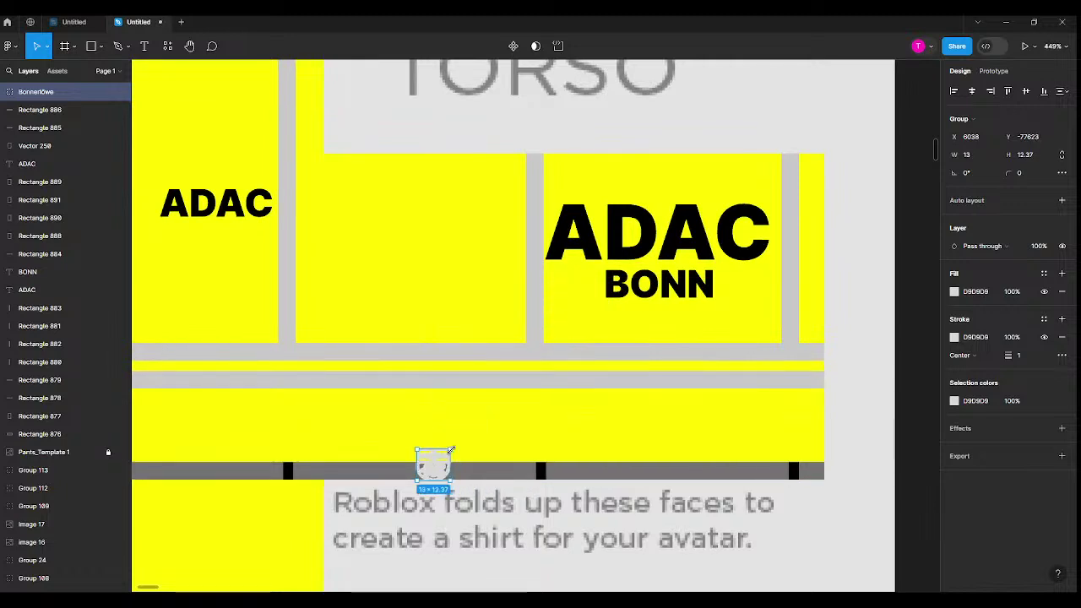
Set the lion crest's stroke weight to 0.5
left_click(1018, 355)
type("0")
key("Escape")
left_click(1025, 357)
type("0.5")
key("Return")
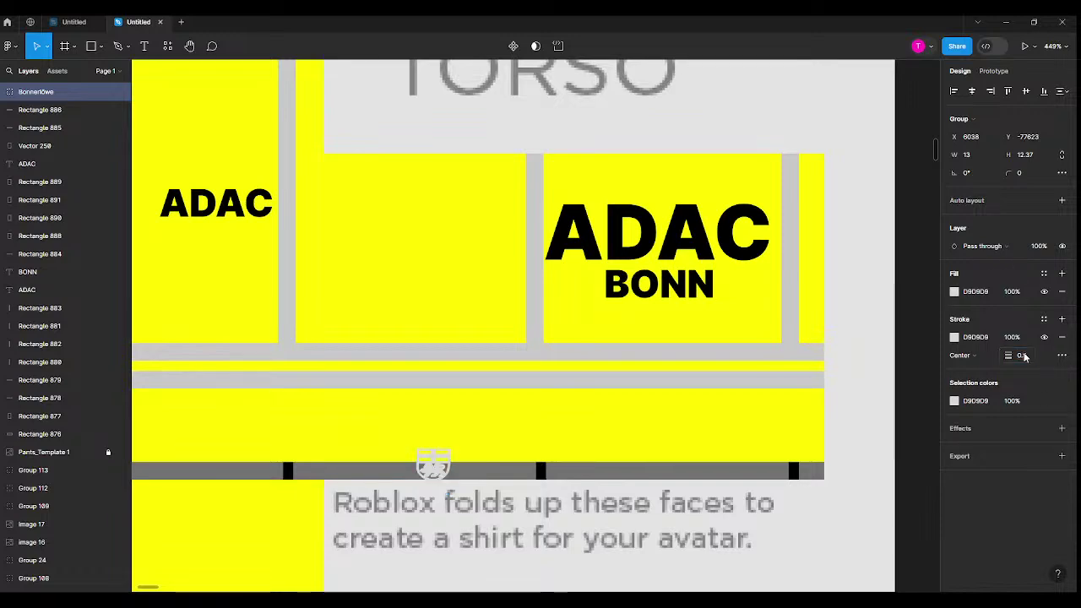
Move the small lion crest to just below the ADAC lettering on the front of the torso
left_click_drag(437, 467, 228, 245)
scroll(228, 245, "up", 5)
scroll(226, 247, "up", 2)
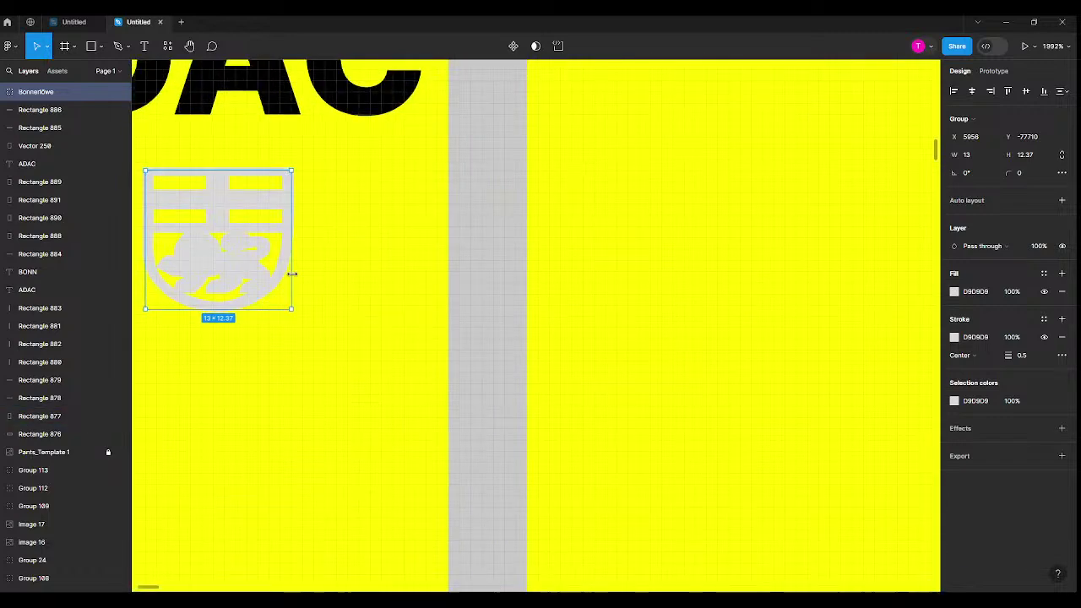
scroll(226, 247, "down", 10)
scroll(285, 273, "up", 6)
scroll(285, 273, "up", 3)
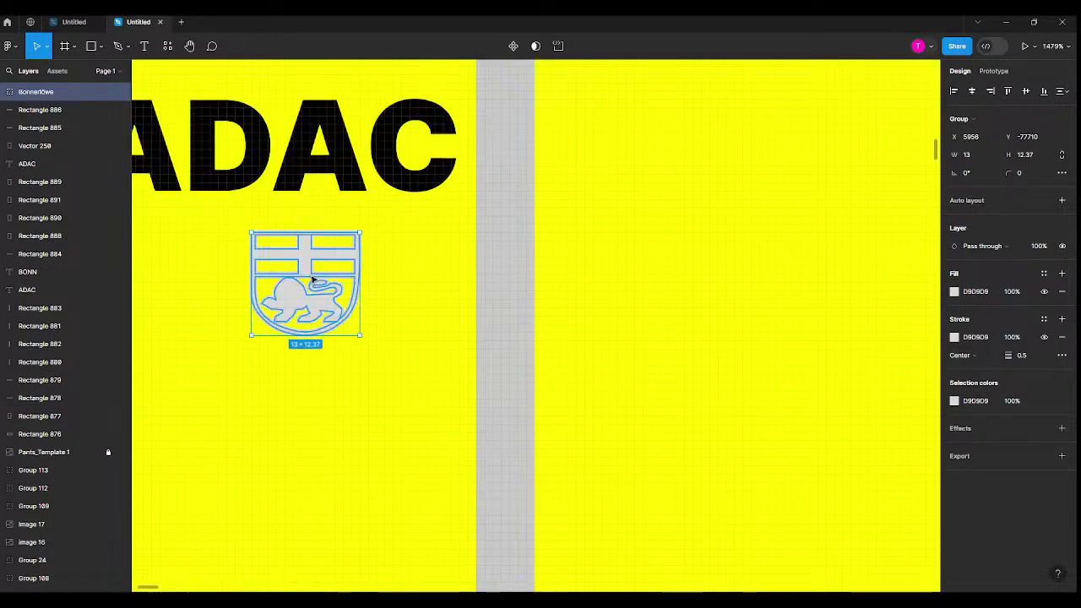
Narrow the lion crest to a width of 11 and centre it beneath the chest's ADAC lettering
left_click_drag(357, 284, 232, 310)
scroll(253, 305, "down", 5)
scroll(353, 298, "up", 4)
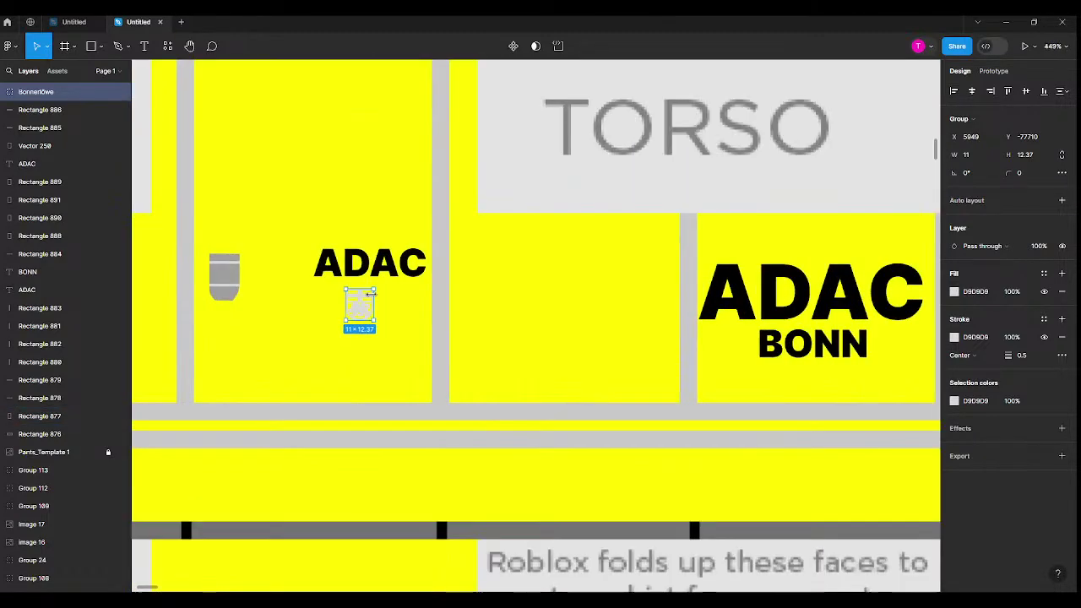
mouse_move(352, 321)
left_mouse_down()
mouse_move(417, 324)
mouse_move(362, 326)
left_mouse_up()
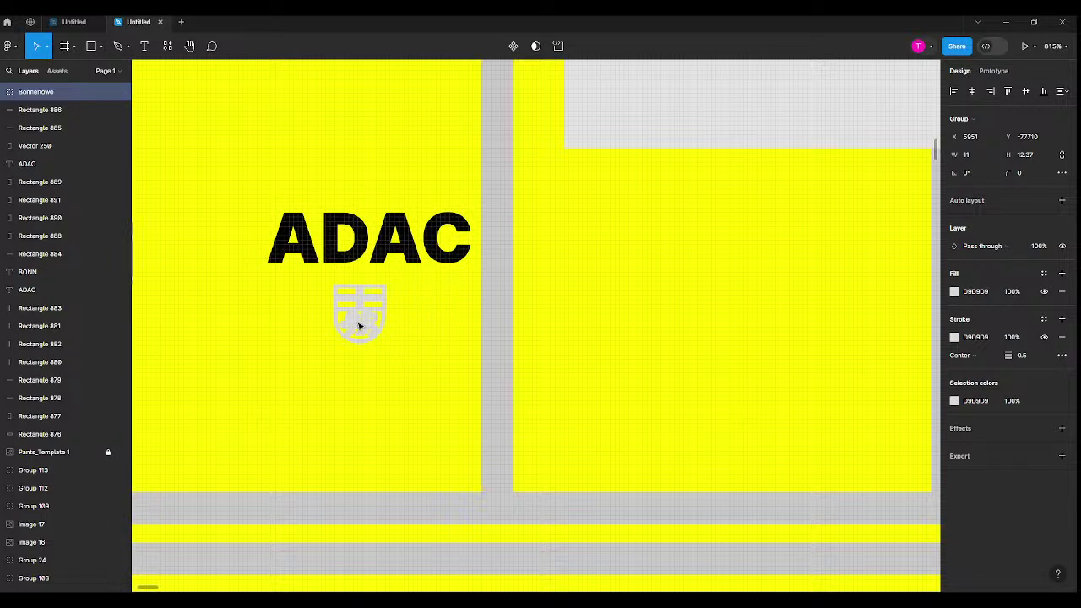
scroll(363, 326, "down", 3)
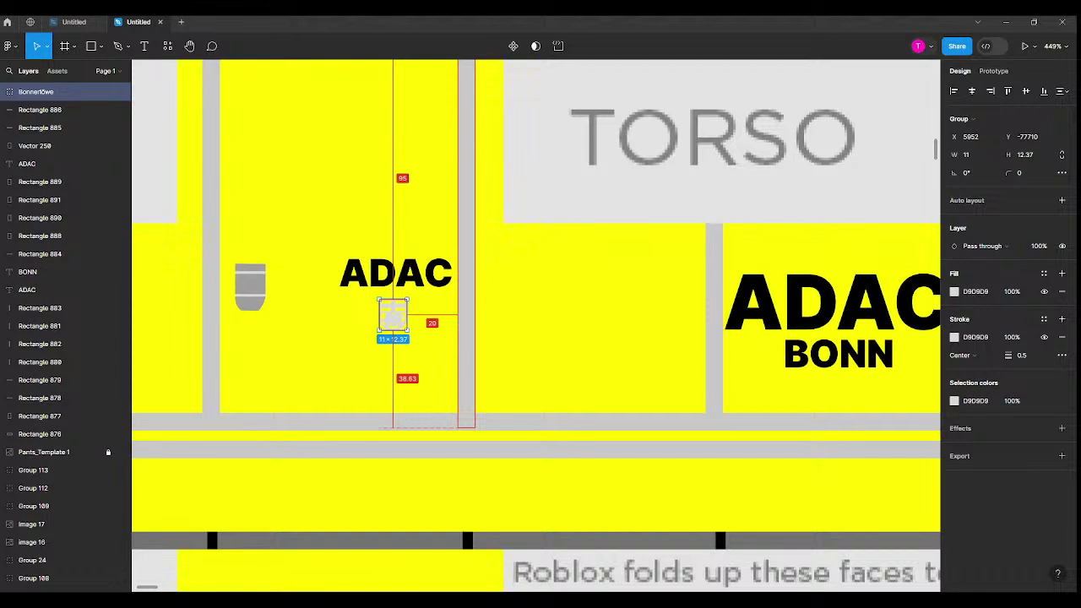
Duplicate the vertical yellow torso rectangle, place it over both legs' front columns and widen it to 156 × 262
scroll(666, 234, "down", 5)
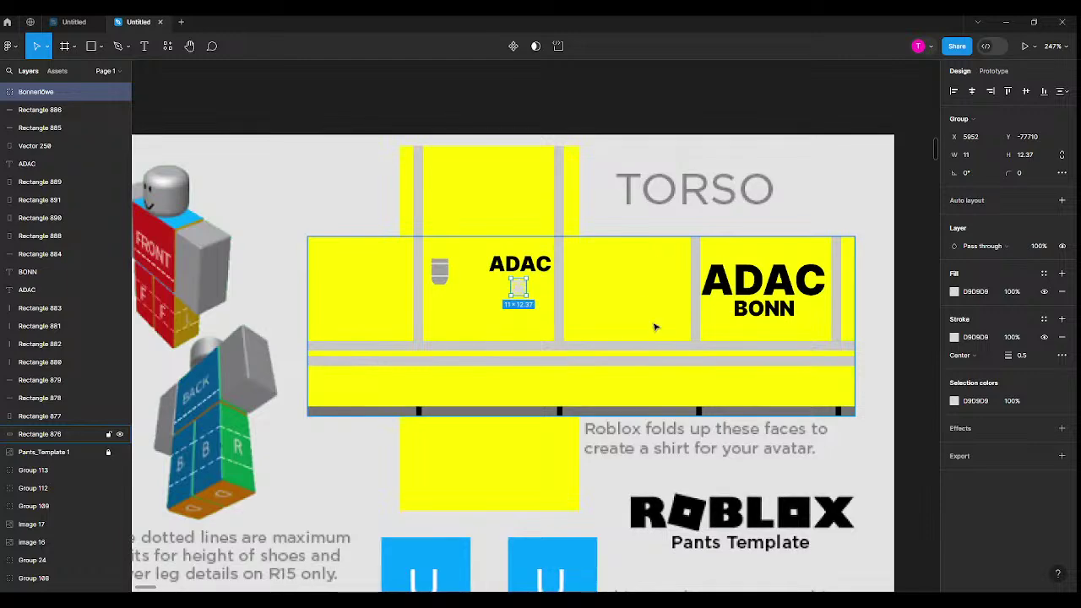
scroll(656, 326, "up", 3)
scroll(682, 130, "down", 1)
left_click(596, 225)
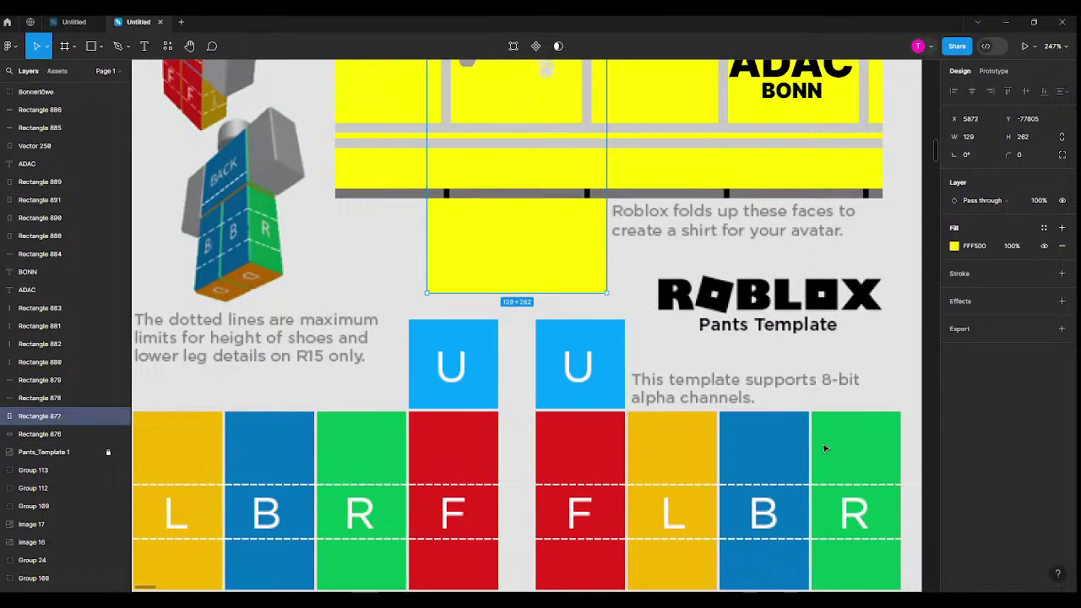
scroll(800, 418, "down", 2)
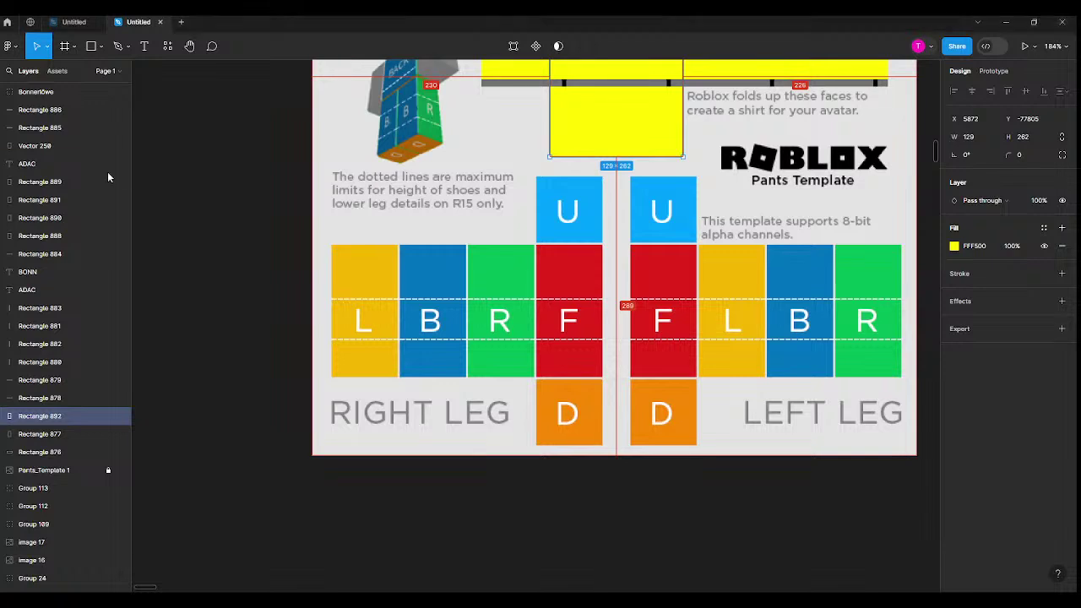
left_click_drag(619, 151, 613, 429)
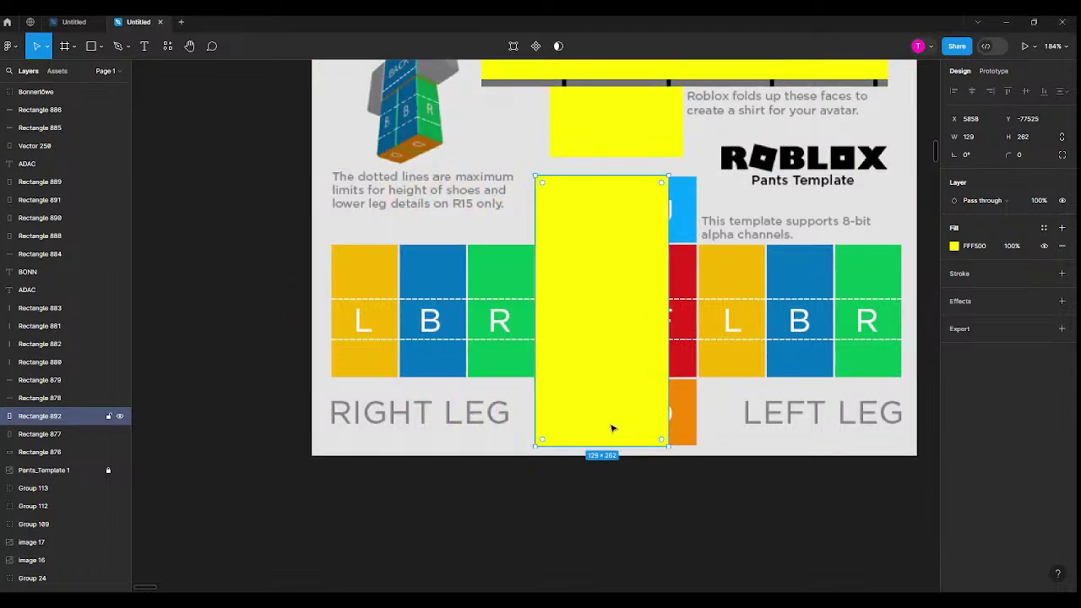
left_click_drag(668, 395, 695, 394)
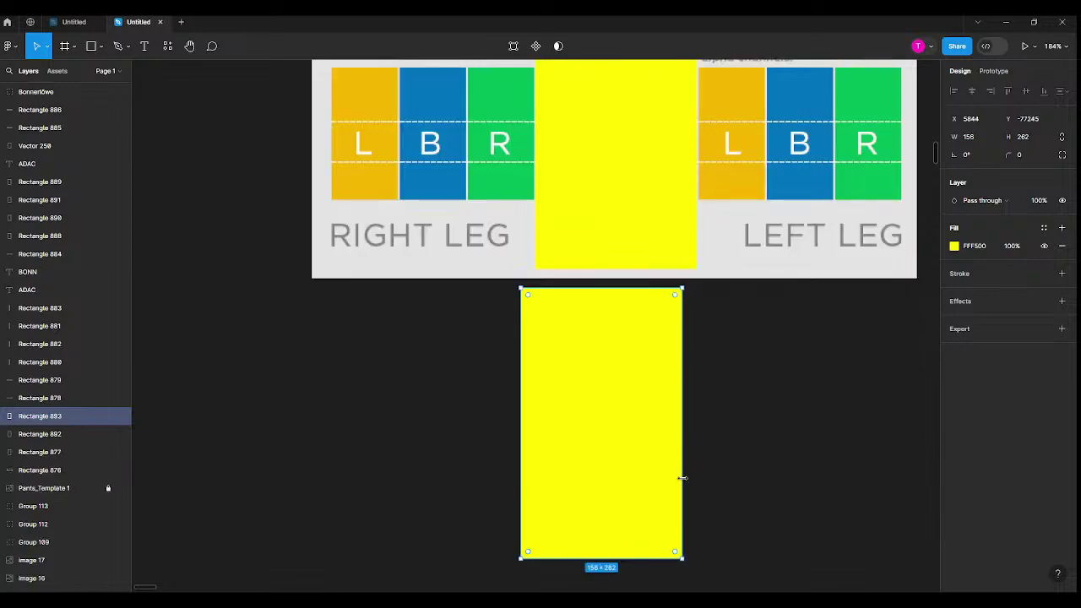
Duplicate the yellow leg rectangle and resize the copy to 552 × 130 so it covers the full row of leg faces
scroll(633, 435, "down", 1)
scroll(632, 430, "up", 3)
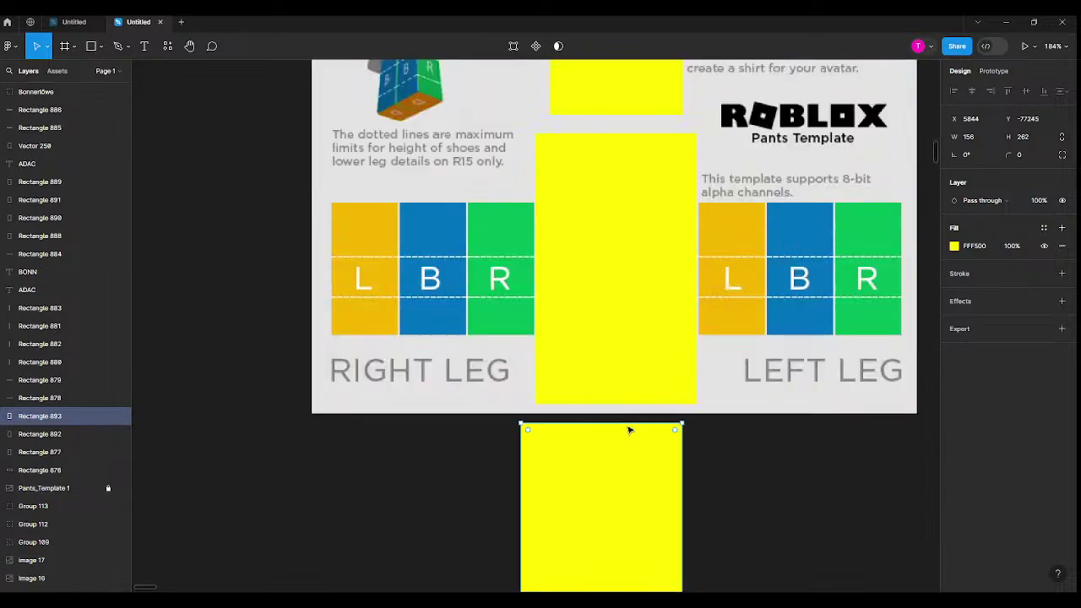
left_click_drag(569, 512, 376, 296)
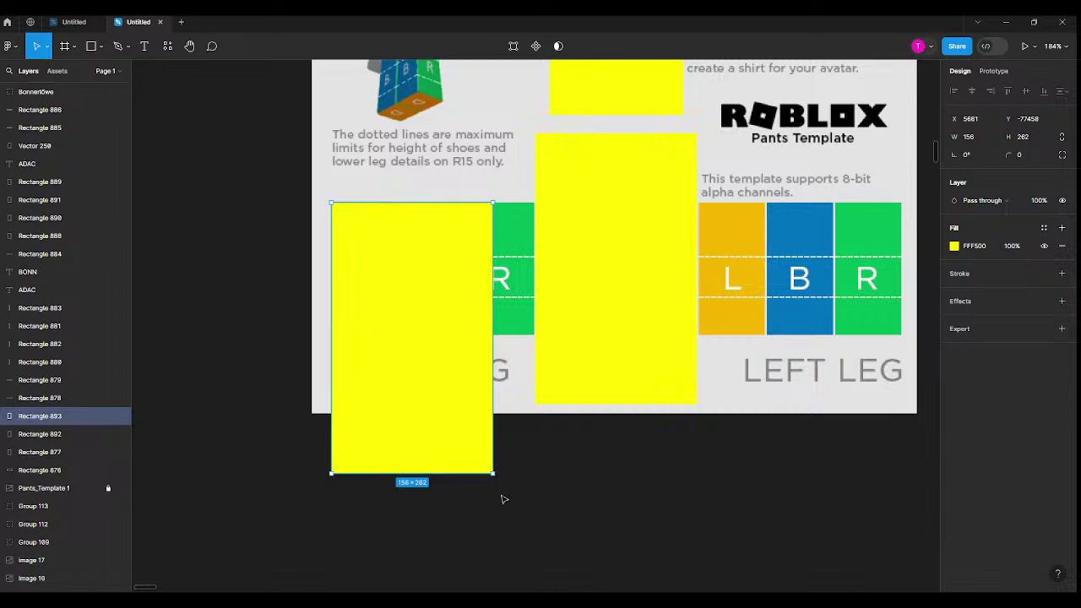
left_click_drag(492, 472, 902, 336)
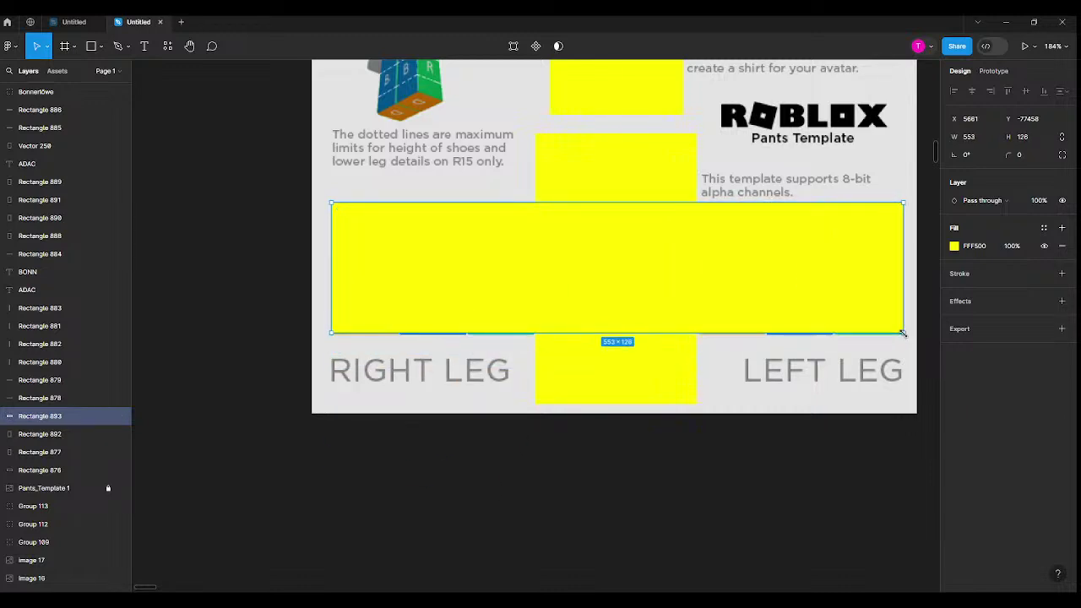
Set the opacity of both yellow leg rectangles to 50%
left_click(649, 378, "shift")
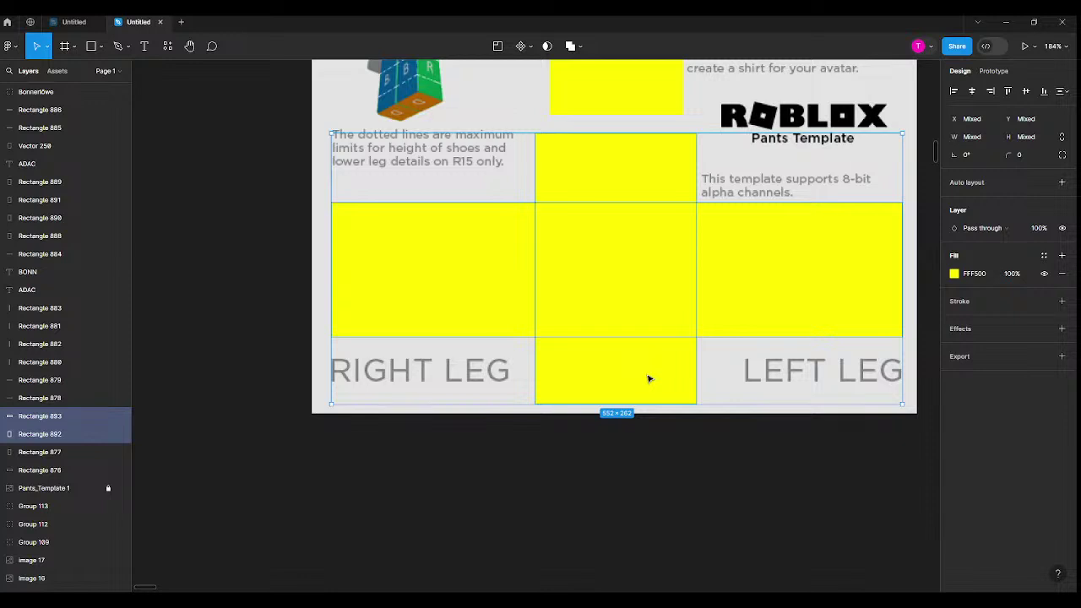
key("5")
scroll(634, 374, "up", 5)
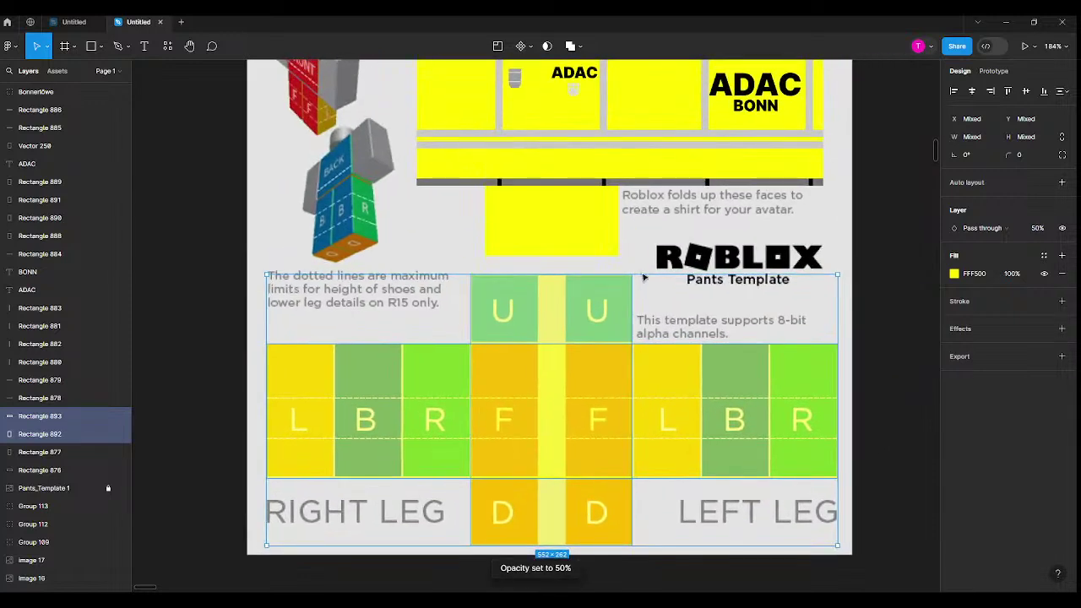
Copy a grey reflective strip from the torso onto the lower legs and widen it to 552 across both legs
left_click(662, 150)
left_click_drag(661, 149, 525, 465)
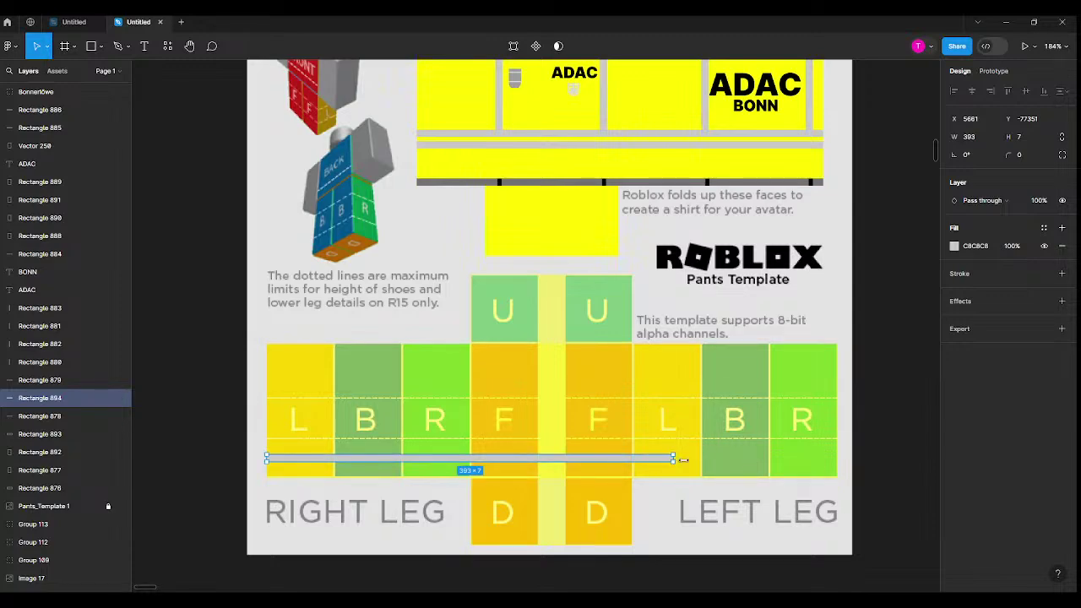
left_click_drag(684, 461, 838, 460)
scroll(658, 457, "up", 3)
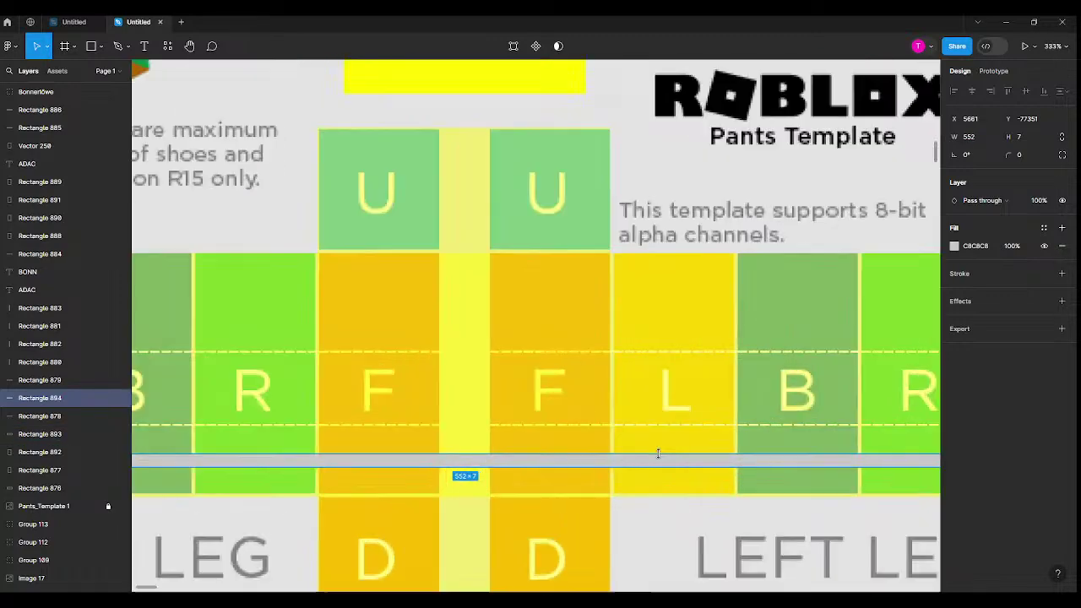
Duplicate the lower-leg reflective strip and align the copy just above it with a gap of 5
key("ctrl+d")
scroll(583, 469, "down", 5)
scroll(572, 493, "down", 3)
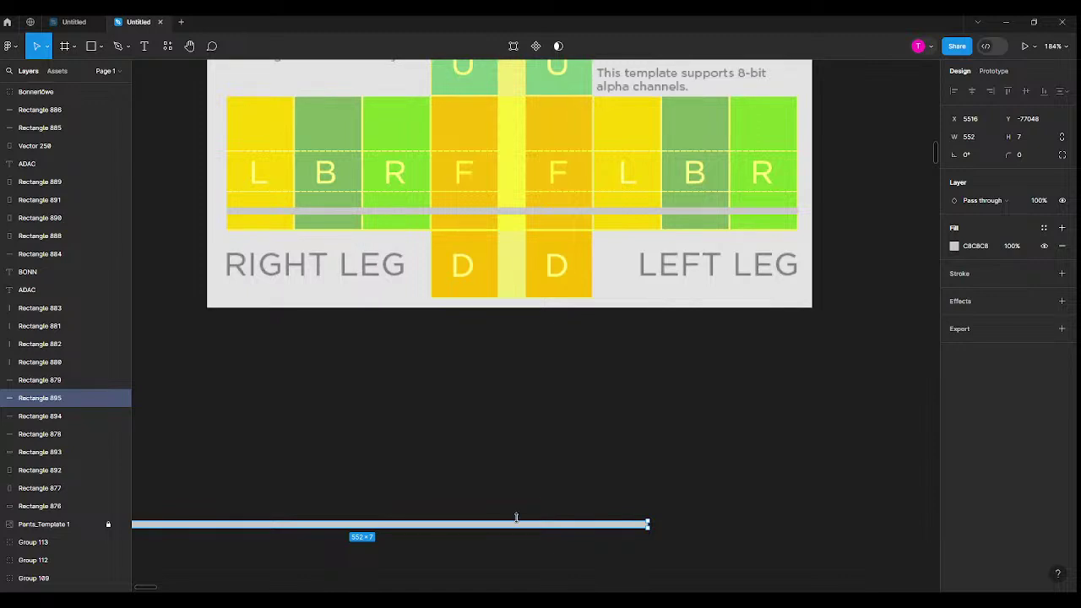
left_click_drag(509, 525, 664, 205)
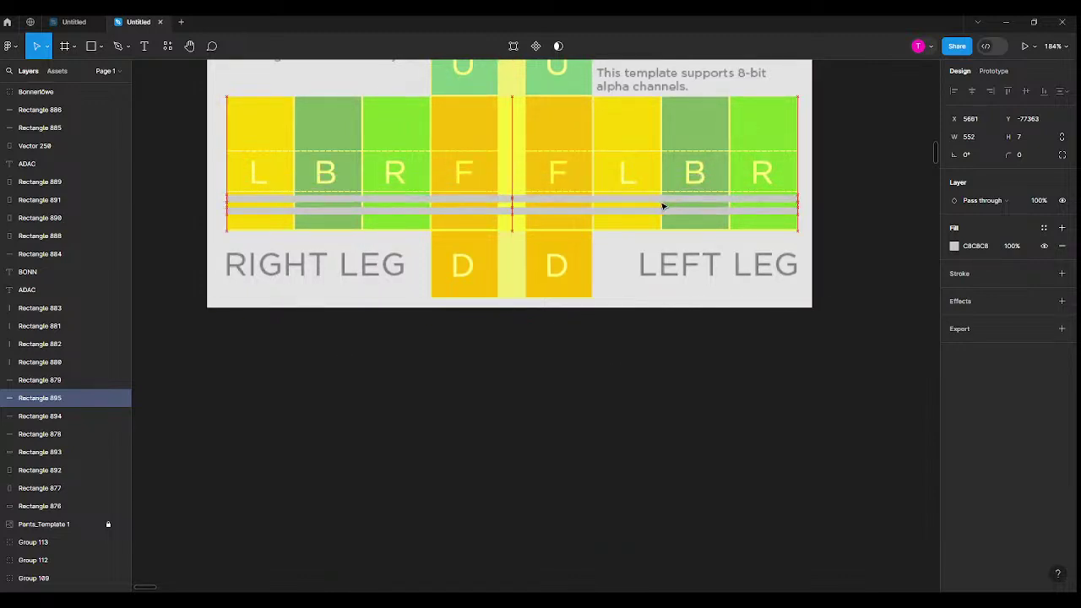
Duplicate the pair of lower-leg reflective strips and place the copies across the upper part of the legs
left_click(608, 218, "shift")
scroll(514, 125, "up", 5)
scroll(512, 295, "down", 3)
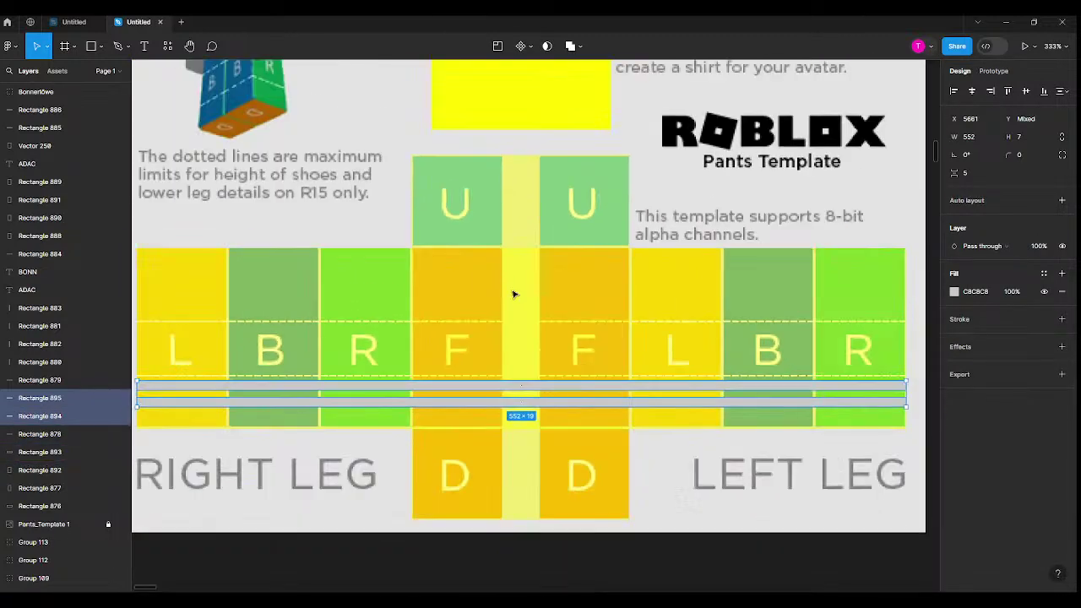
left_click_drag(464, 386, 466, 273)
scroll(753, 309, "down", 3)
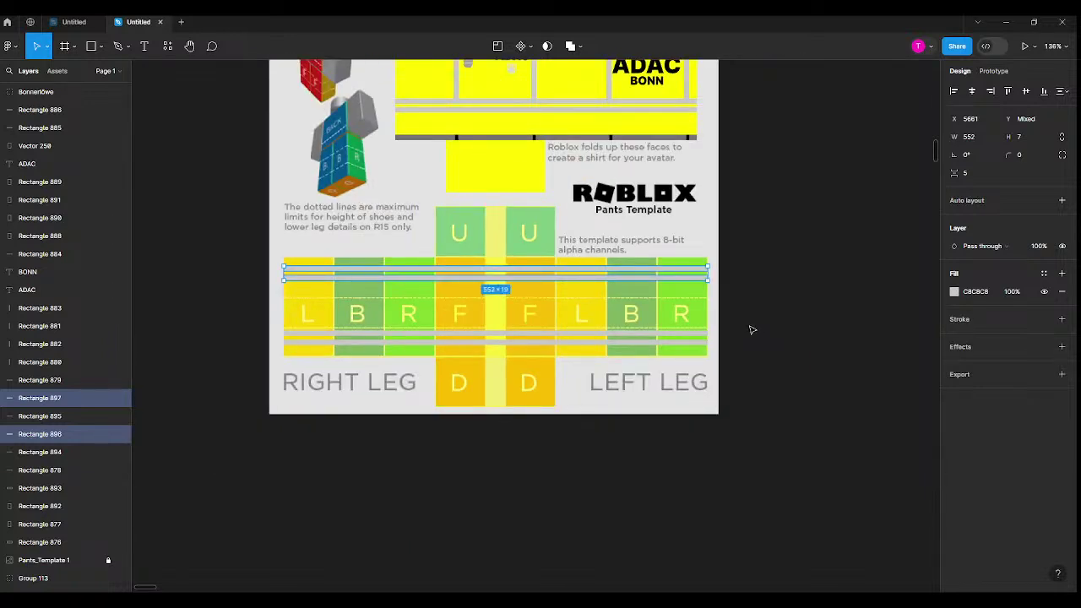
left_click(790, 332)
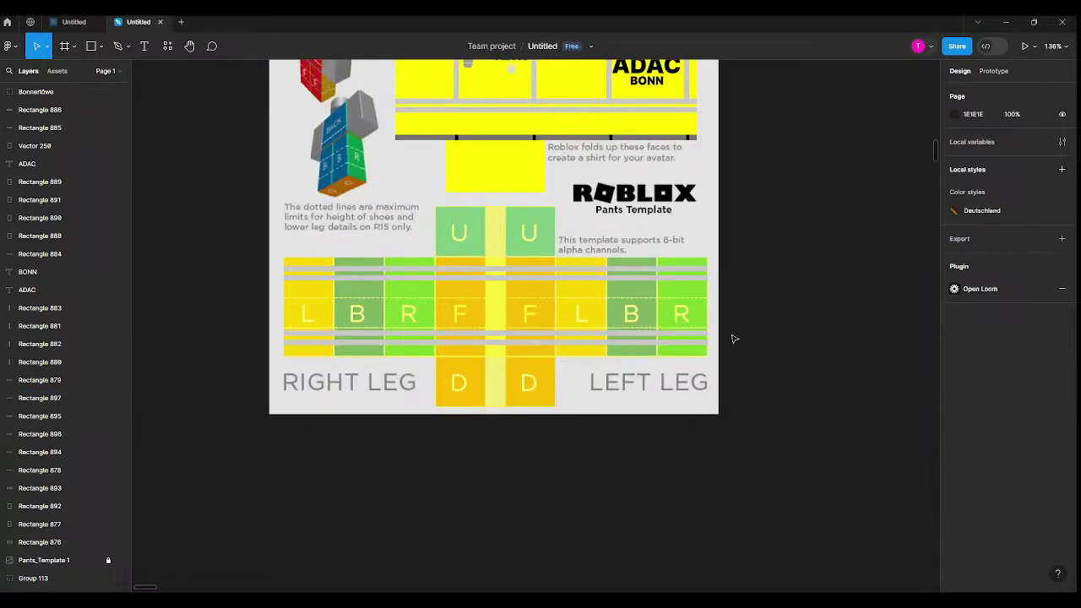
Shorten the vertical yellow leg rectangle to a height of 184 and the horizontal one to 117, leaving the shoe area uncovered
left_click(510, 369)
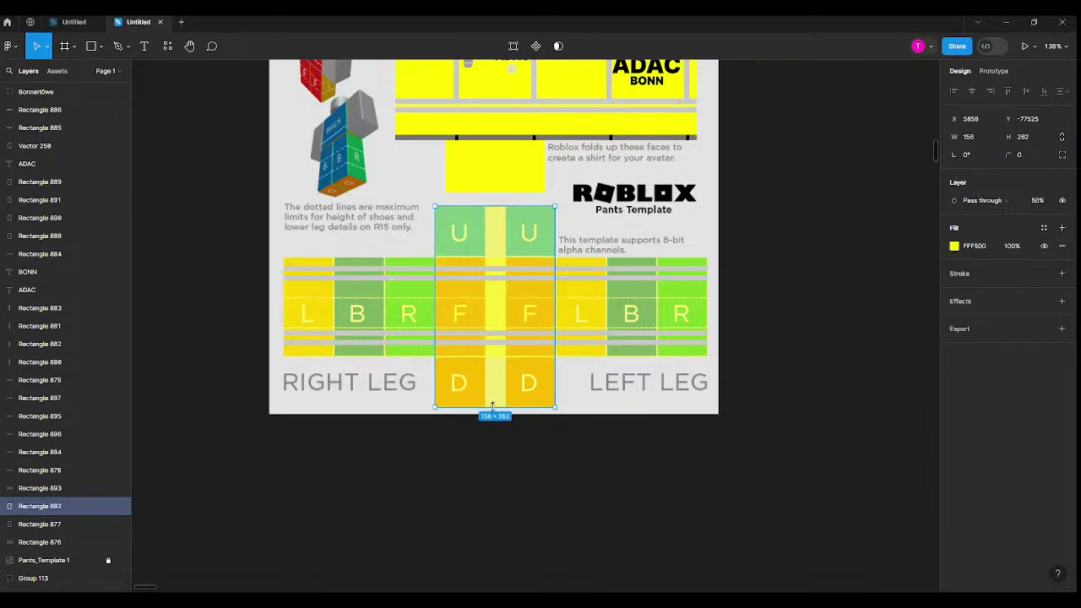
left_click_drag(493, 406, 511, 352)
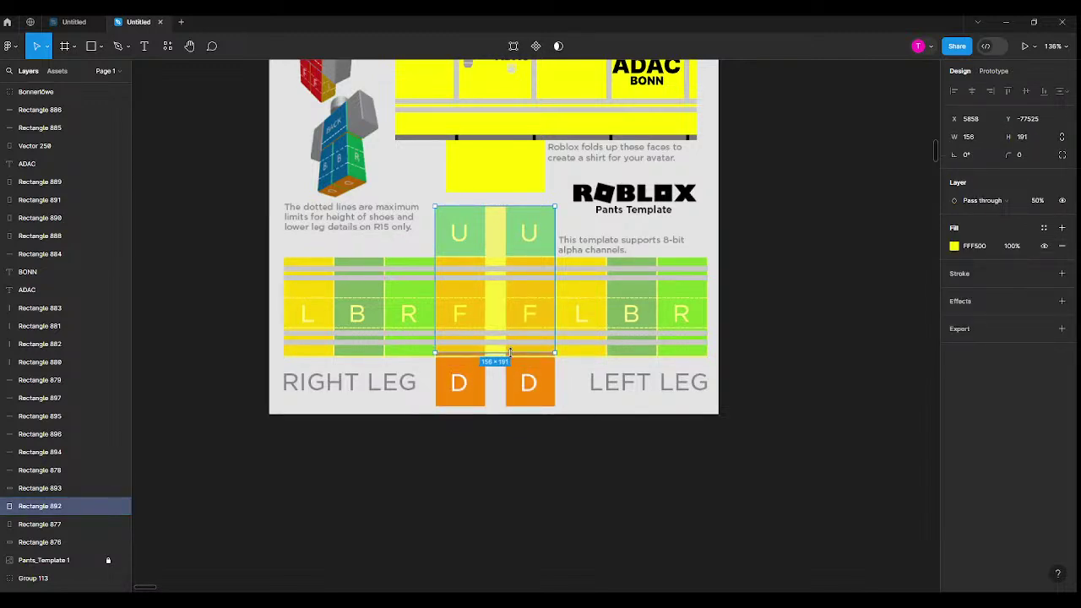
scroll(330, 344, "up", 5)
left_click(524, 365)
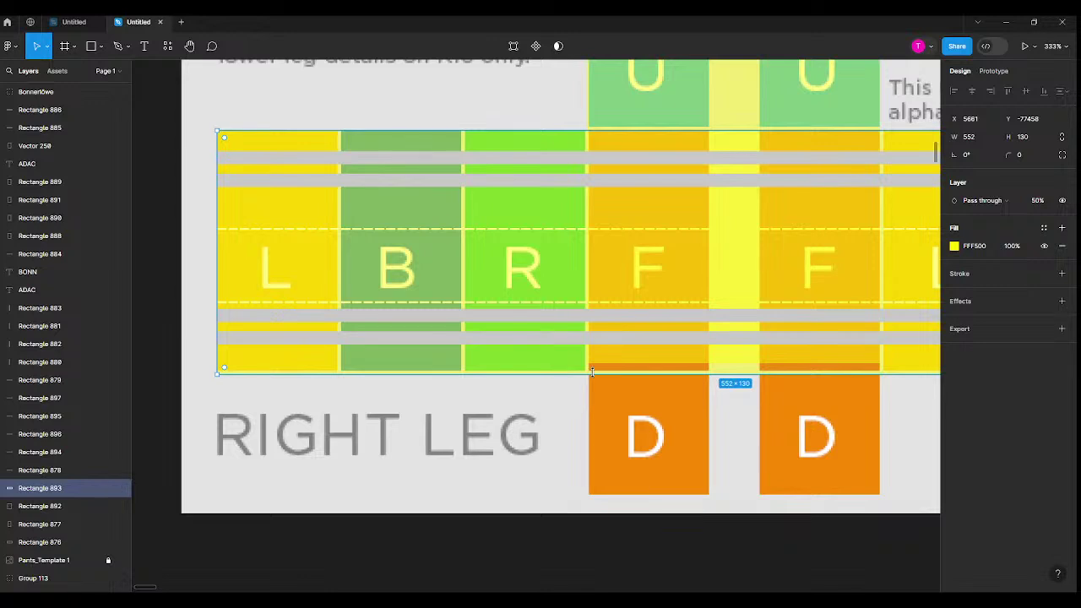
left_click_drag(593, 372, 613, 349)
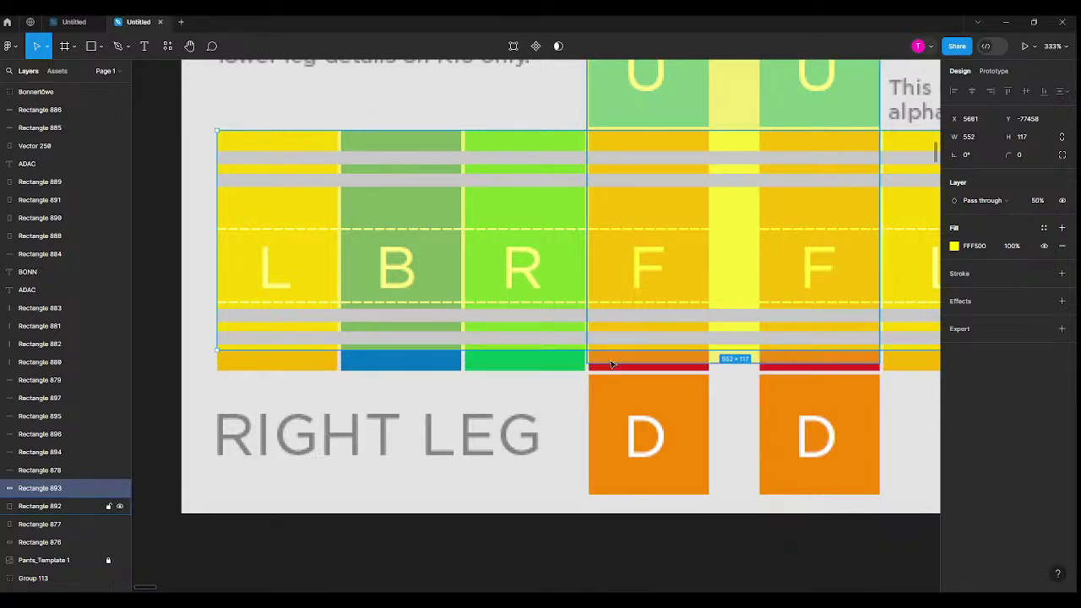
left_click(612, 363)
scroll(613, 364, "down", 5)
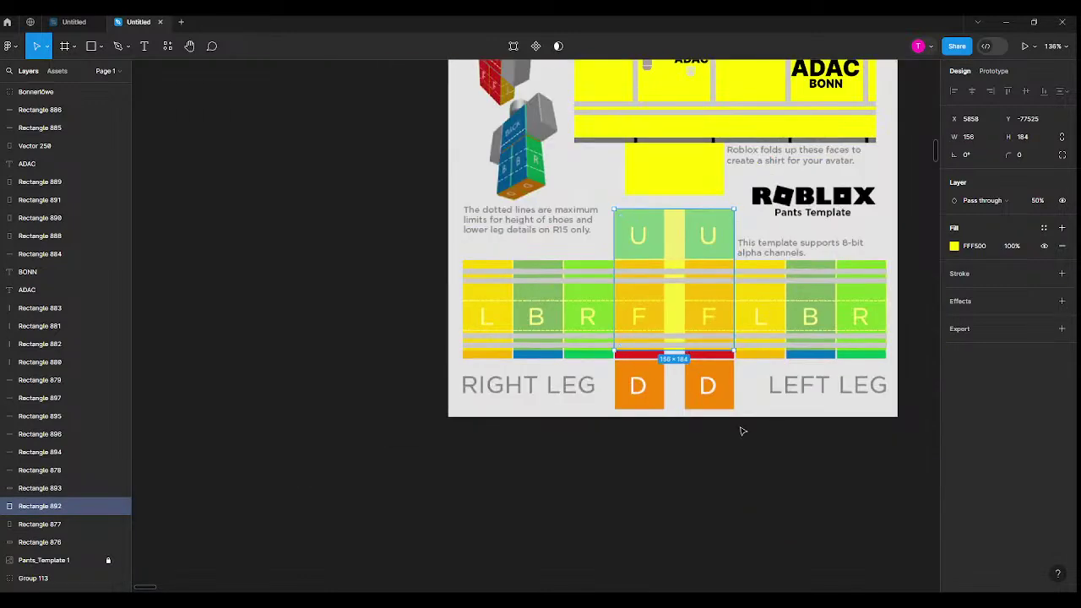
left_click(799, 475)
Copy the chest's lion crest onto the left leg's front below the upper strips and enlarge it to about 19 × 17
scroll(799, 472, "left", 4)
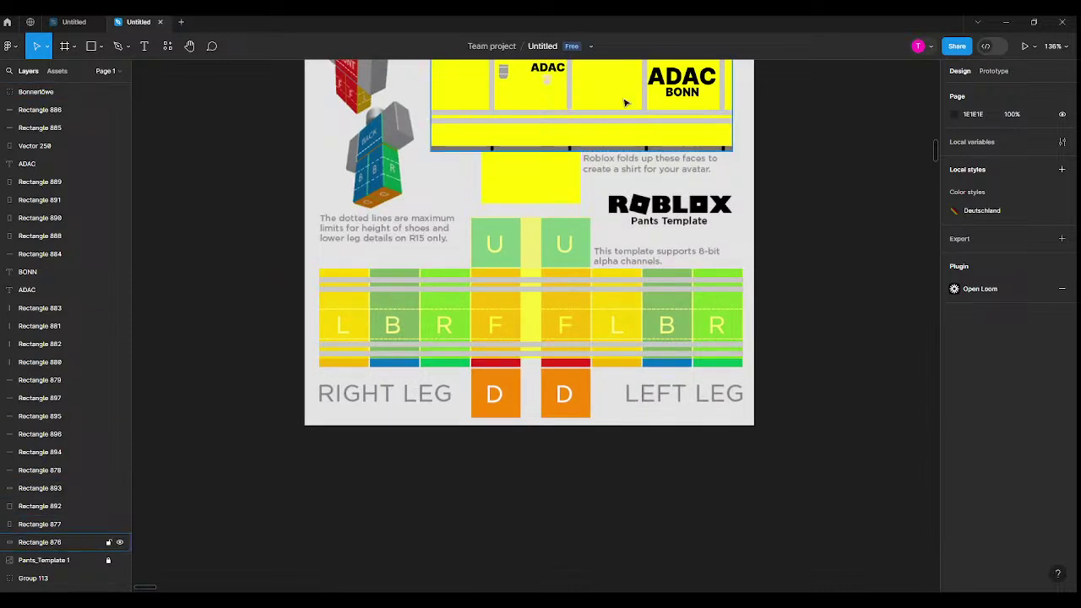
left_click(547, 81)
scroll(547, 92, "up", 1)
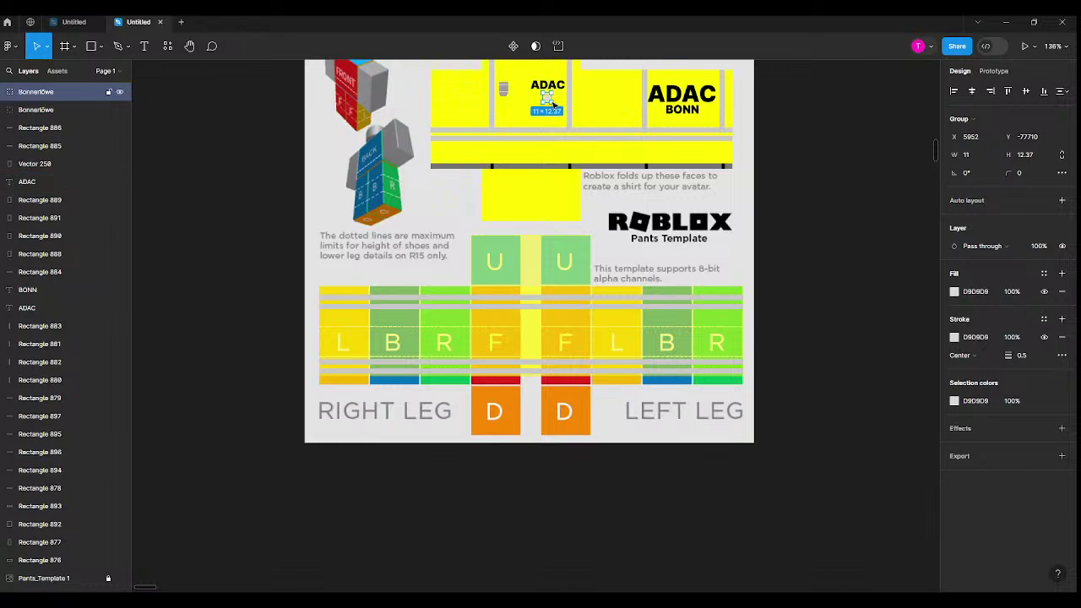
left_click_drag(548, 99, 570, 347)
scroll(587, 313, "up", 5)
Set the opacity of both yellow leg rectangles back to 100%
left_click(585, 386)
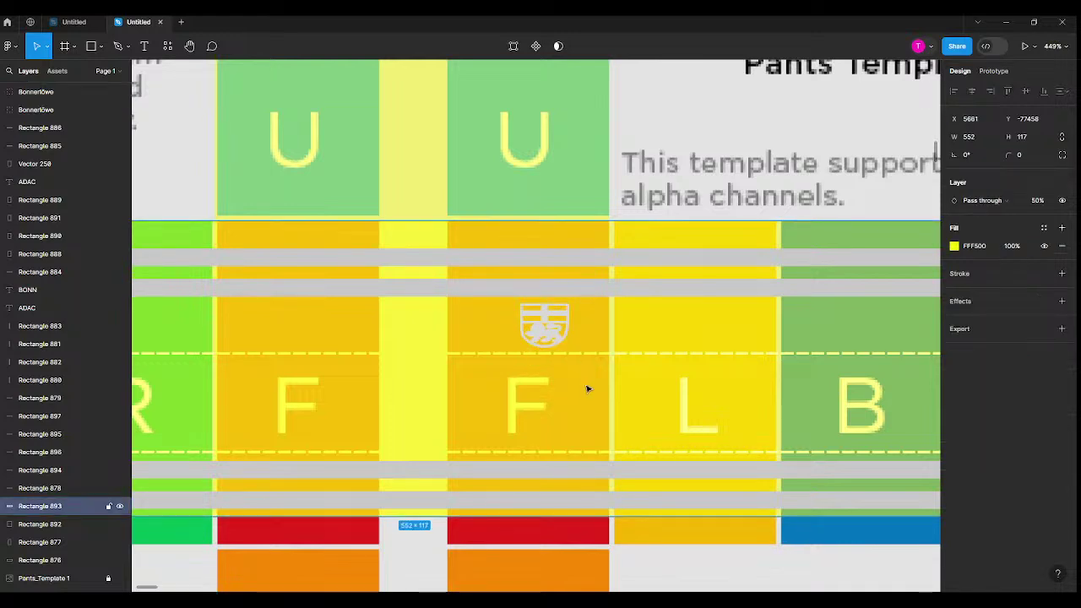
scroll(585, 386, "down", 5)
left_click(540, 260, "shift")
key("0")
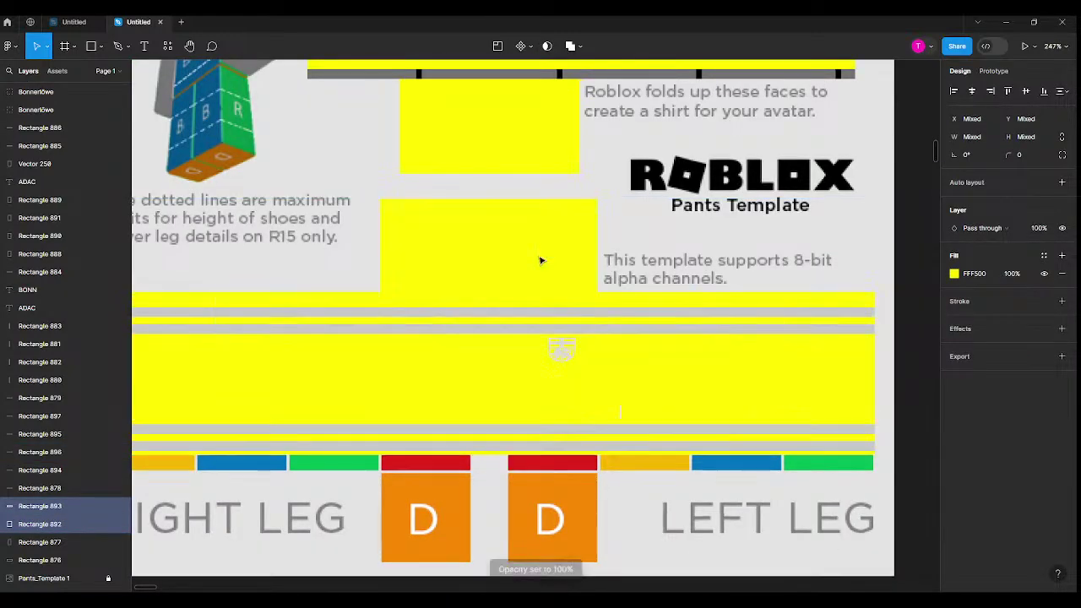
Narrow the lion crest on the left leg to a width of 16
left_click(563, 351)
scroll(570, 358, "up", 5)
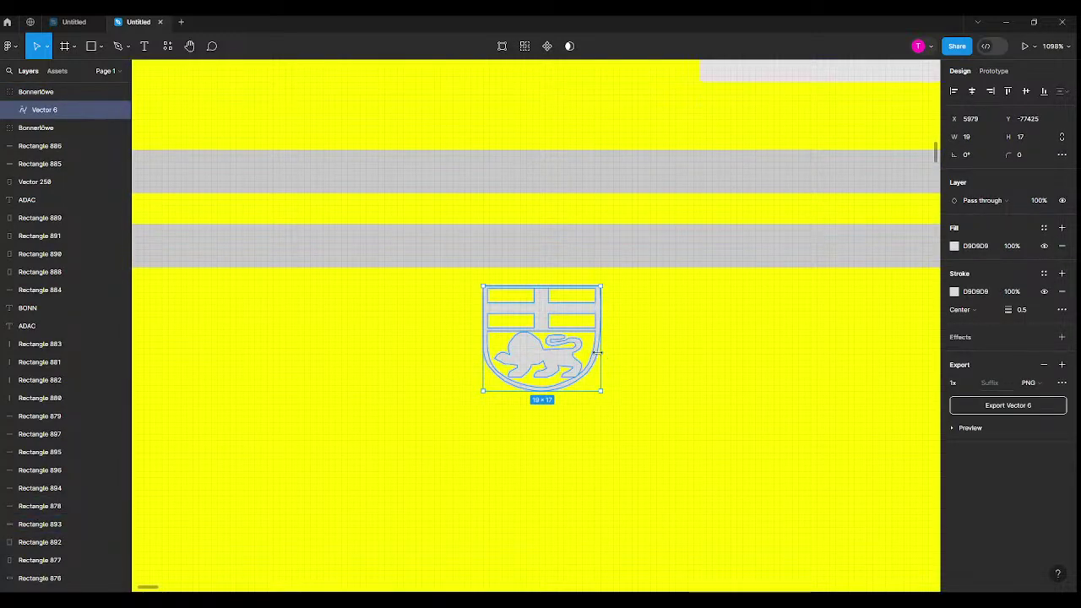
left_click_drag(599, 355, 581, 350)
scroll(549, 361, "down", 10)
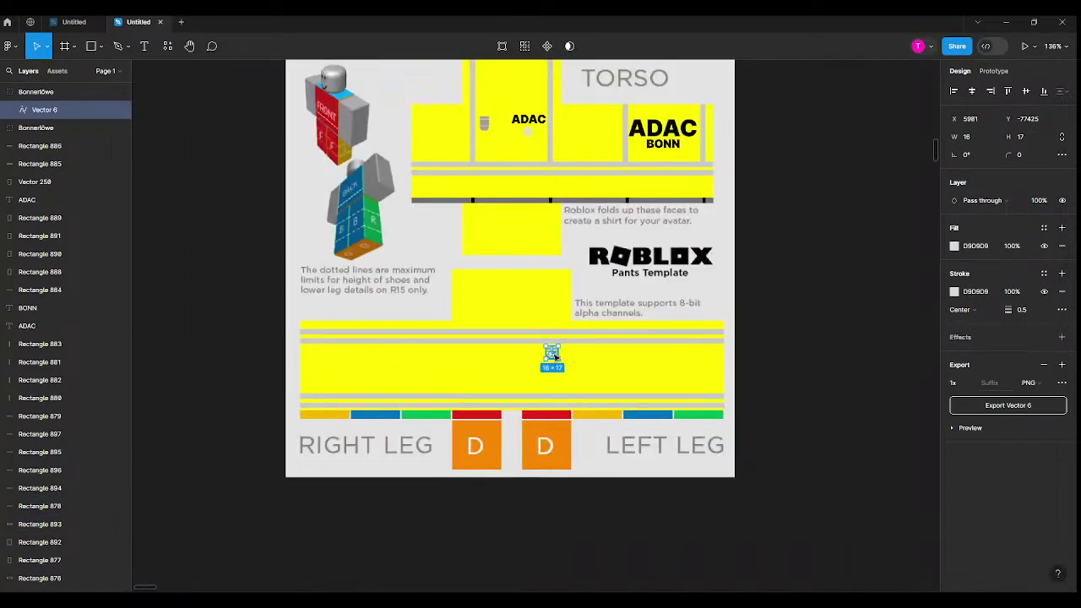
Group all the uniform elements lying on the pants template
scroll(555, 357, "down", 5)
left_click(665, 265)
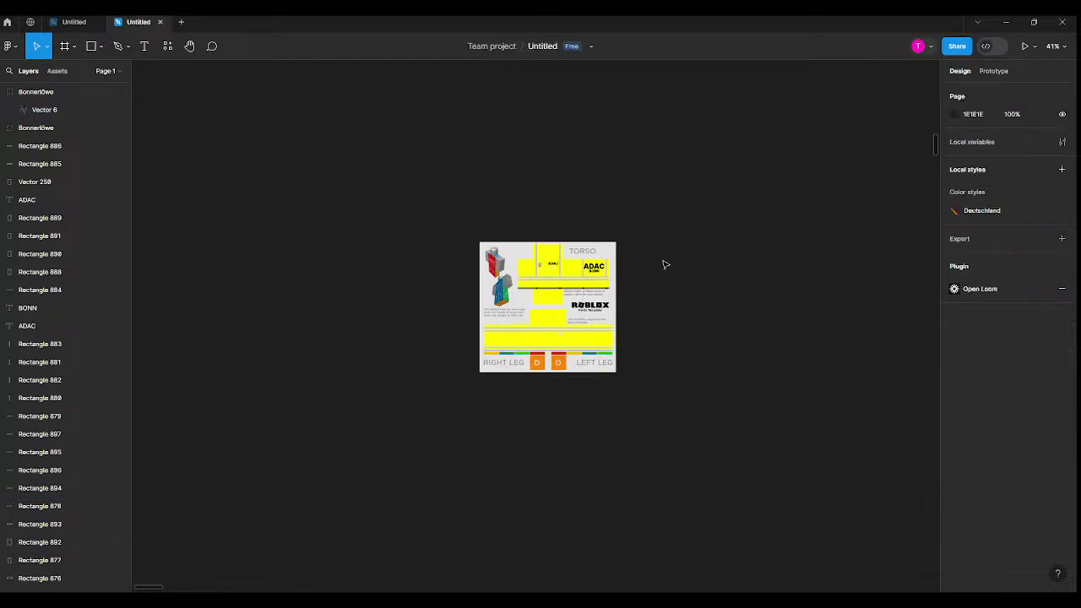
left_click_drag(441, 217, 669, 417)
right_click(524, 251)
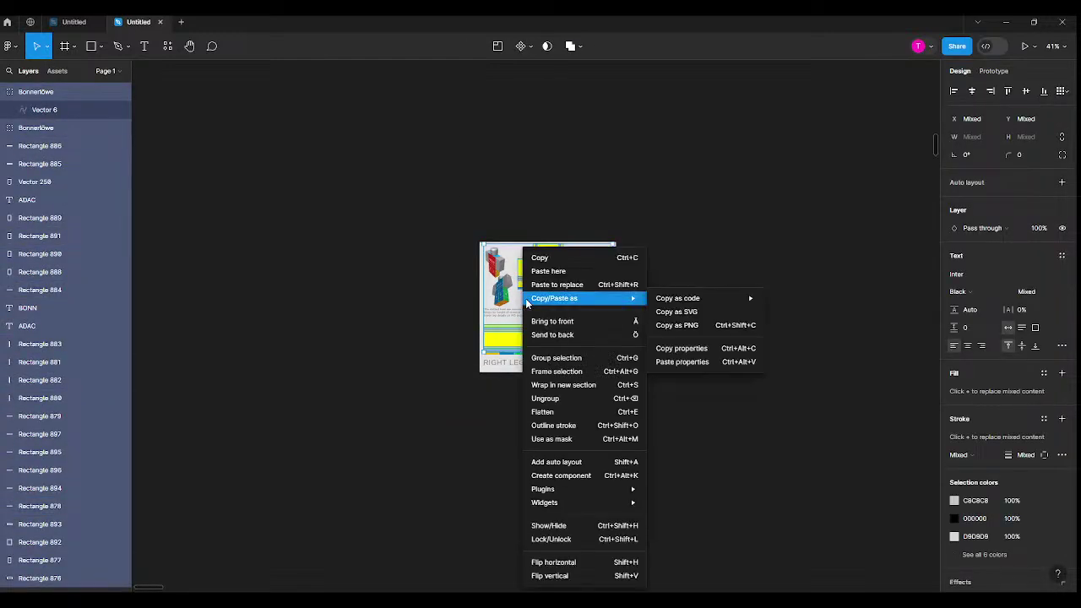
left_click(564, 358)
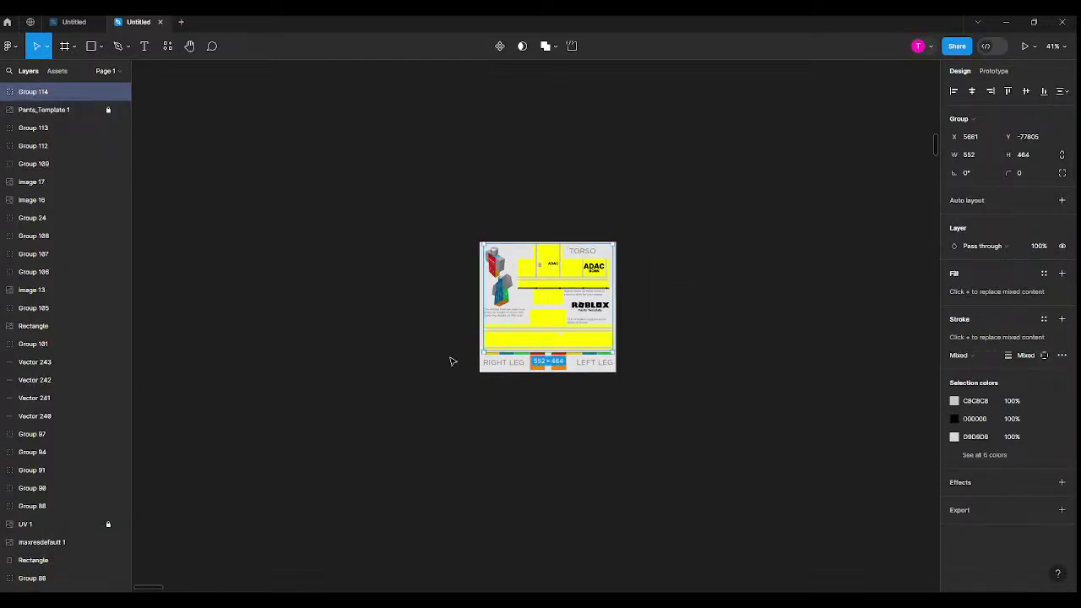
Unlock the Pants_Template 1 image and group it together with the uniform group
left_click(109, 114, "shift")
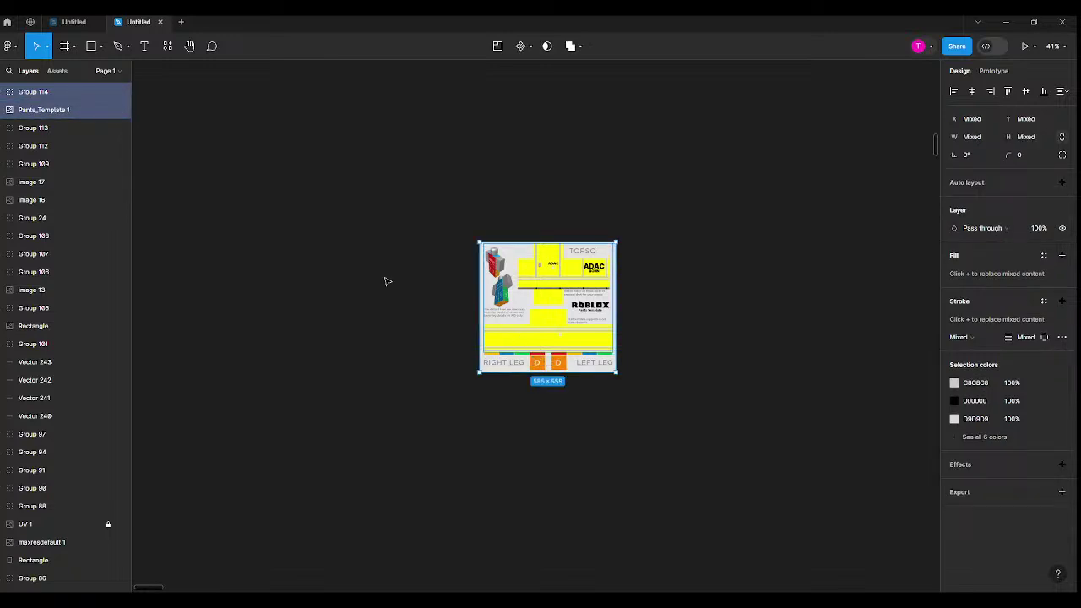
right_click(508, 273)
left_click(551, 359)
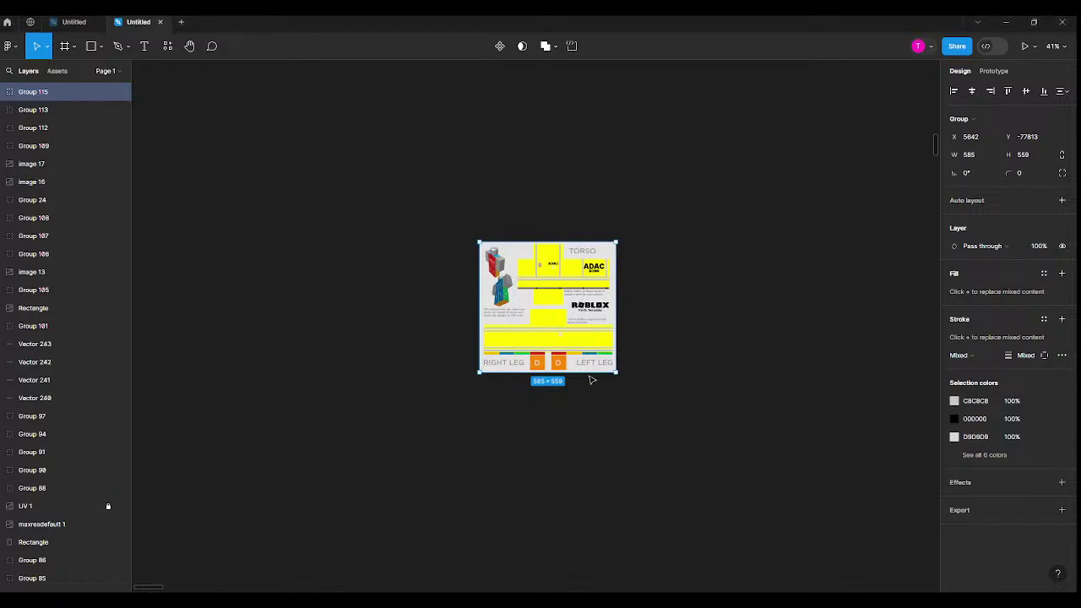
Add an export setting to the combined uniform group and export it as a 1x PNG
scroll(592, 380, "up", 5)
left_click(960, 510)
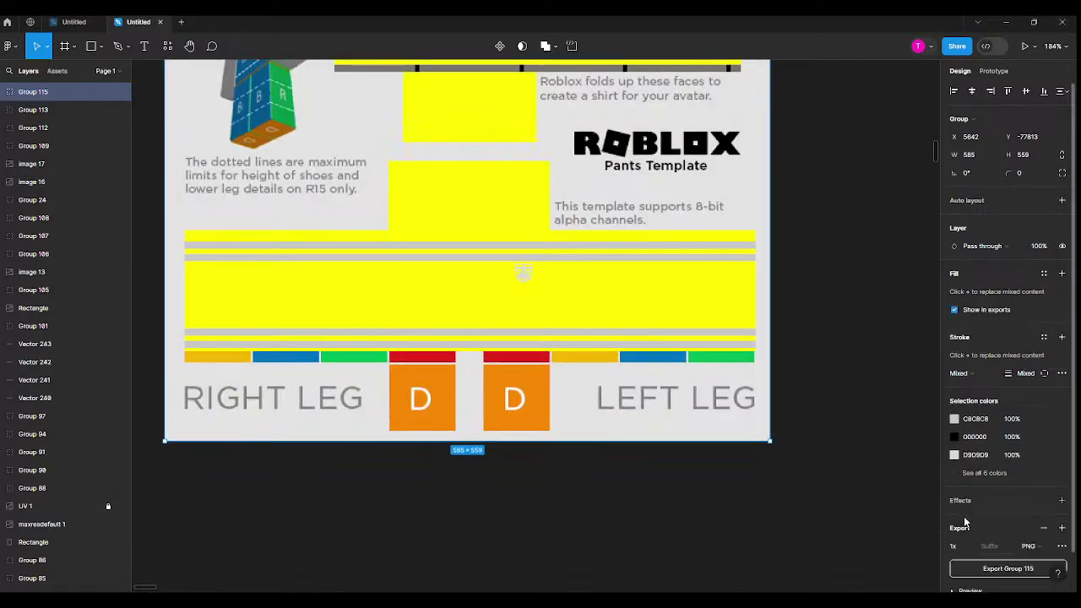
left_click(973, 572)
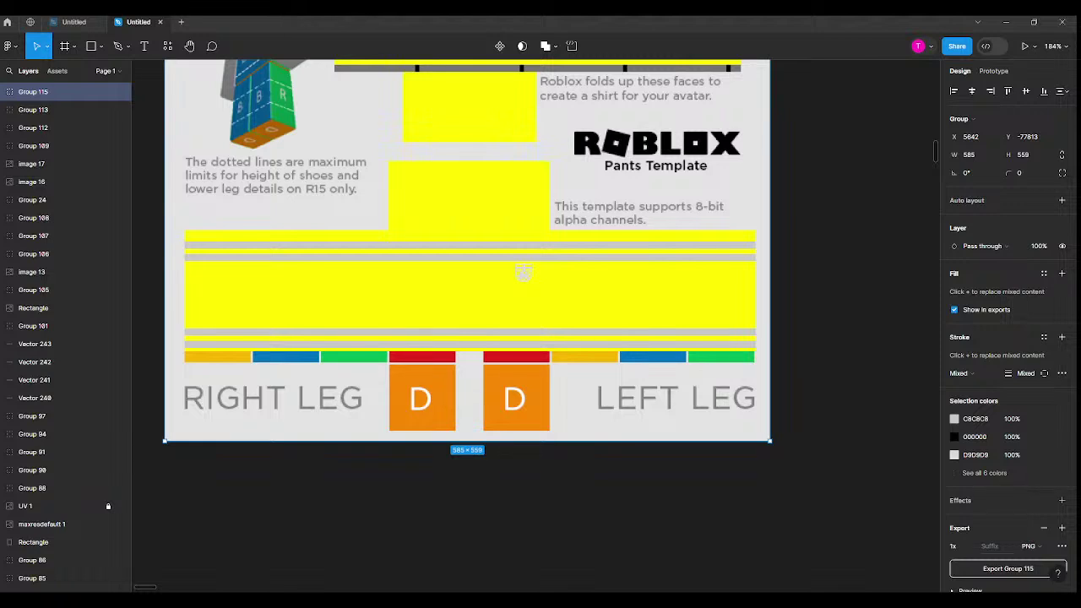
Move the lion crest on the leg strip sideways onto the left leg's yellow-marked face, at X 6034
scroll(524, 272, "up", 5)
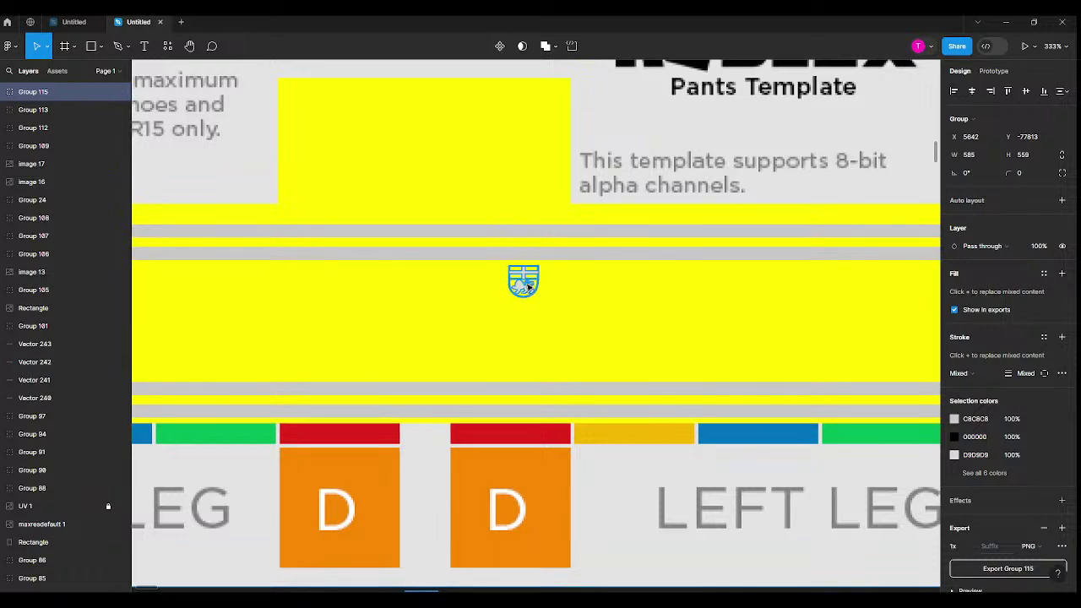
left_click(524, 284, "ctrl")
left_click_drag(535, 288, 626, 288)
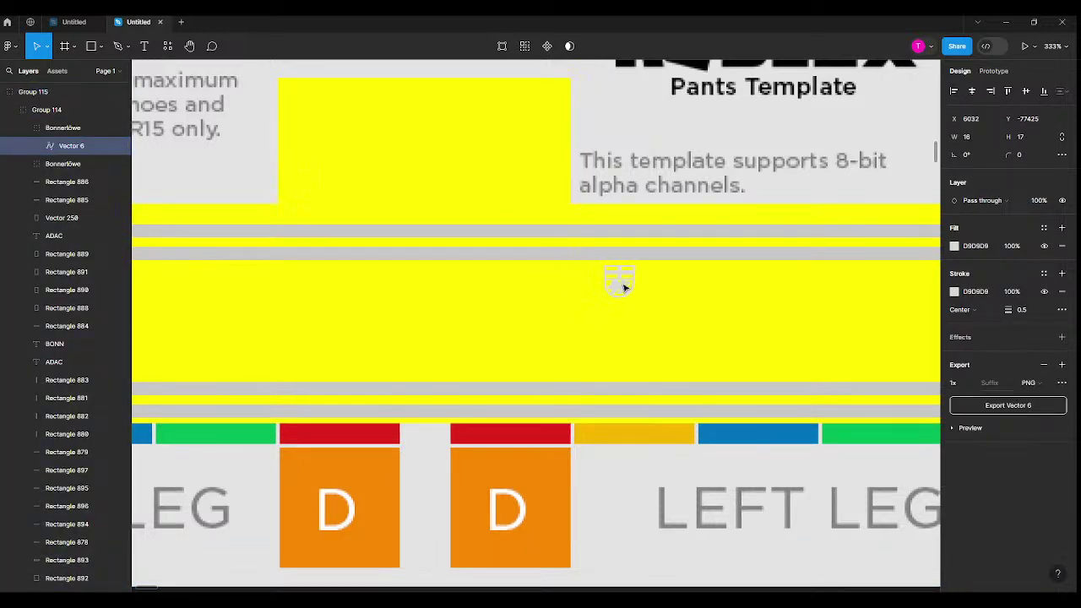
scroll(790, 372, "down", 3)
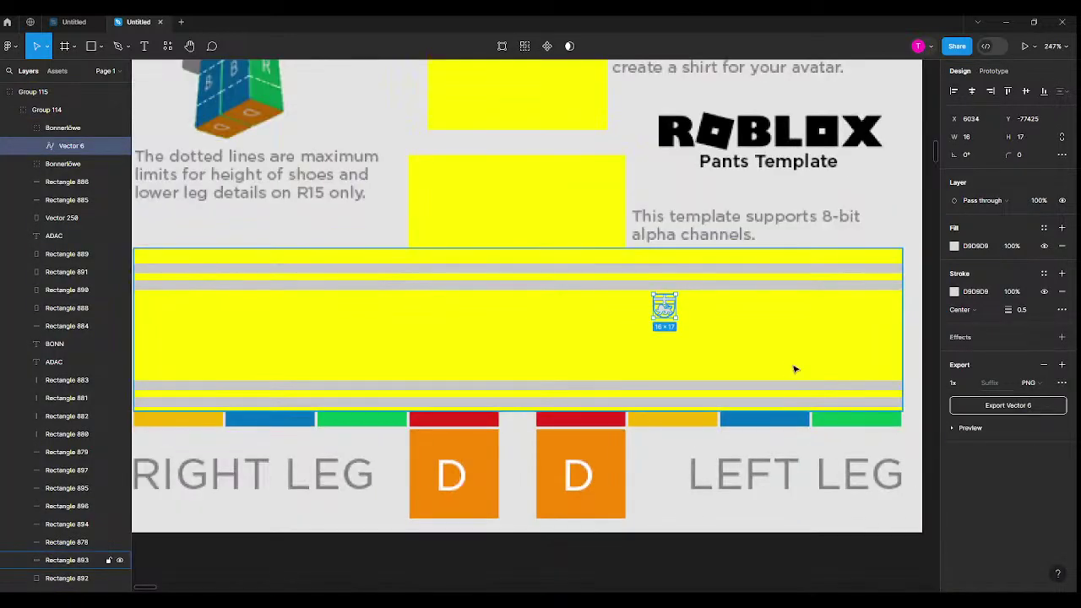
Duplicate the yellow leg rectangle directly below itself, shorten the copy to a height of 79 and fill it with grey 616161
left_click(787, 359)
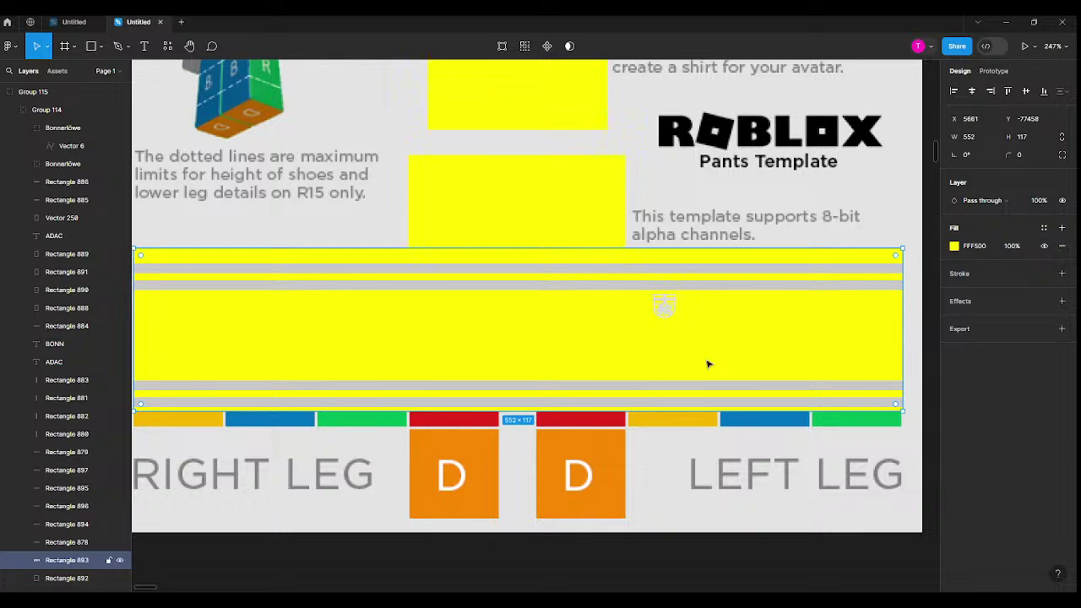
left_click_drag(707, 364, 717, 526)
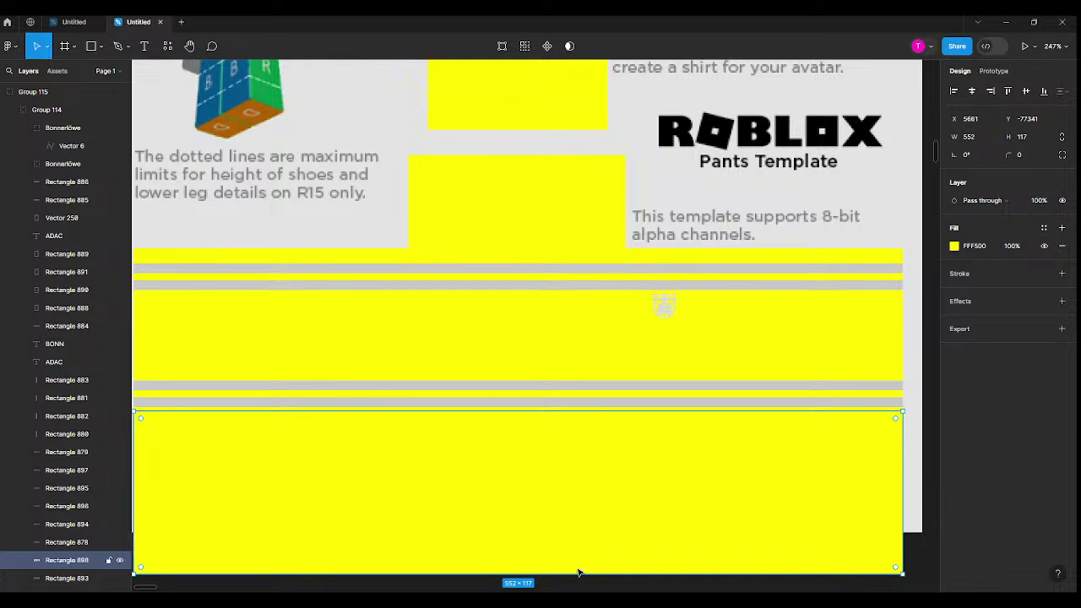
left_click_drag(579, 574, 583, 520)
left_click(955, 245)
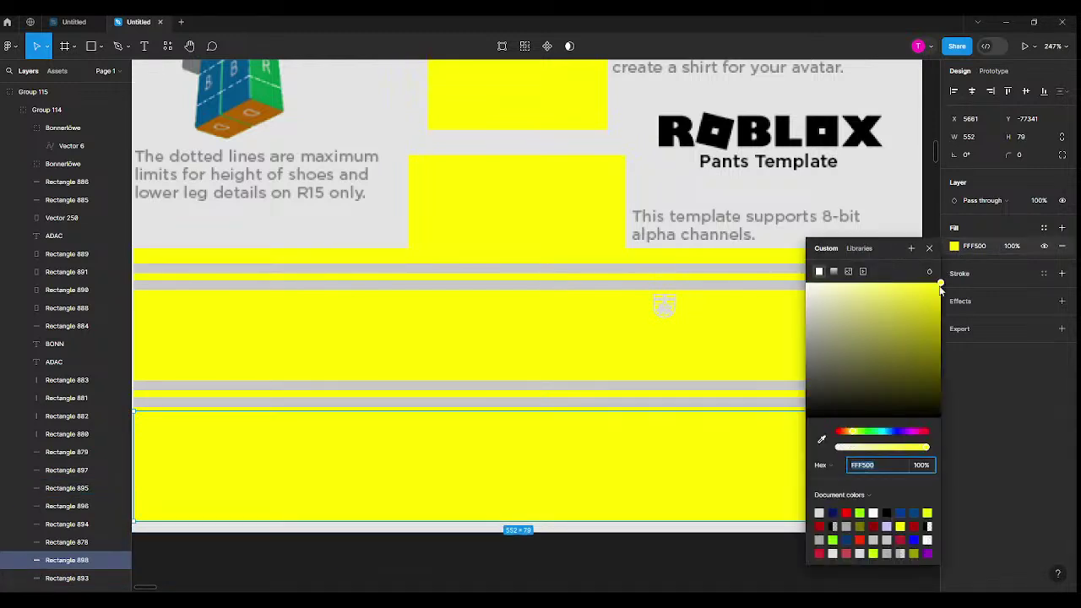
left_click_drag(940, 290, 806, 366)
scroll(674, 336, "down", 5)
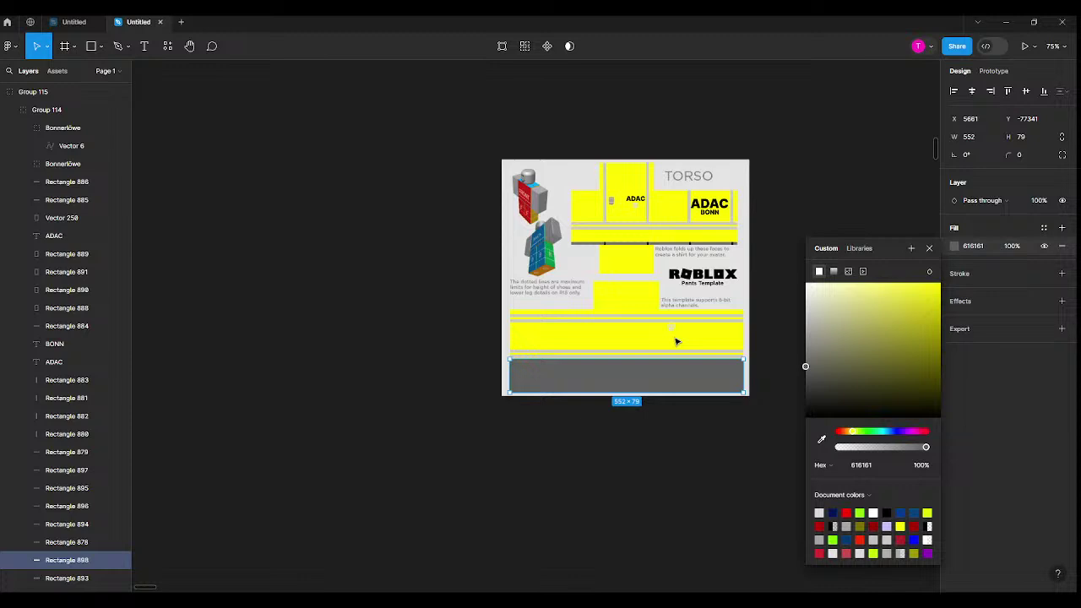
Select the whole uniform group and export it again as a 1x PNG
left_click(355, 251)
left_click_drag(425, 128, 794, 420)
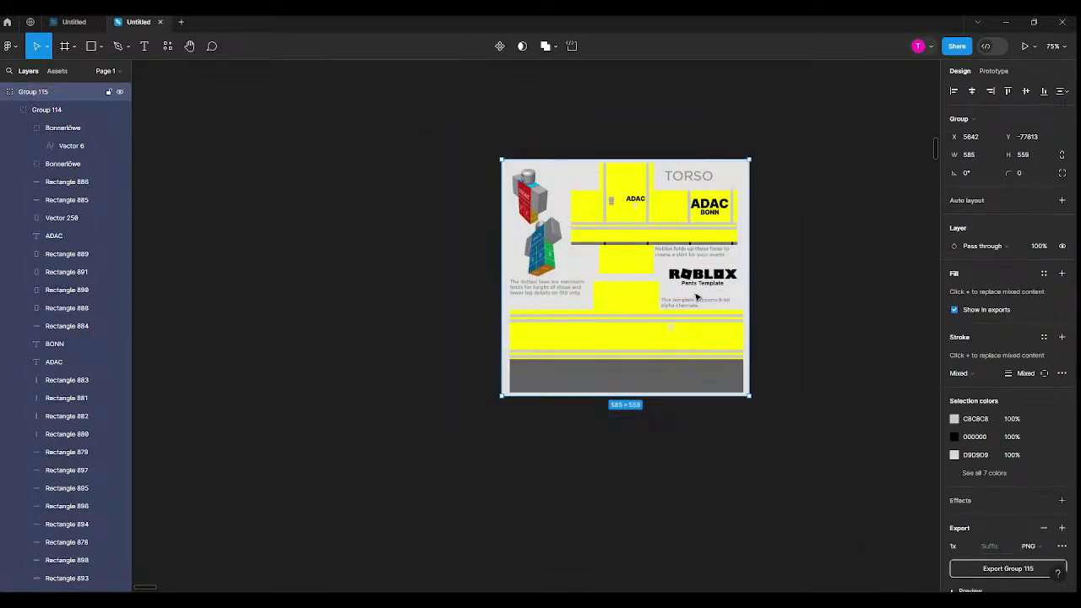
left_click(994, 572)
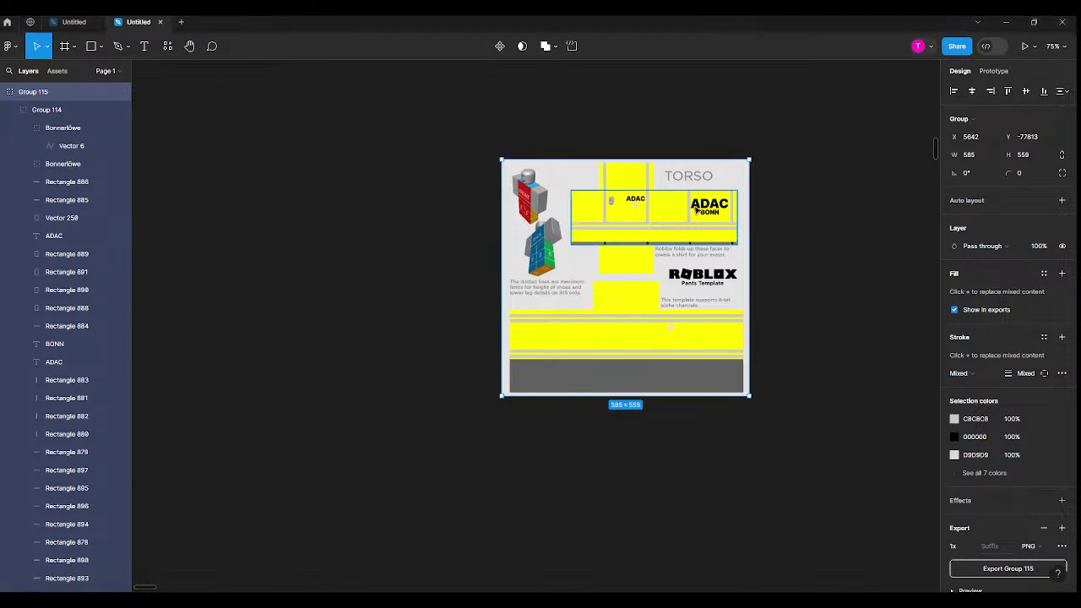
Move the two horizontal grey strips on the torso down together, closer to the belt
scroll(695, 200, "up", 10, "ctrl")
left_click(552, 397)
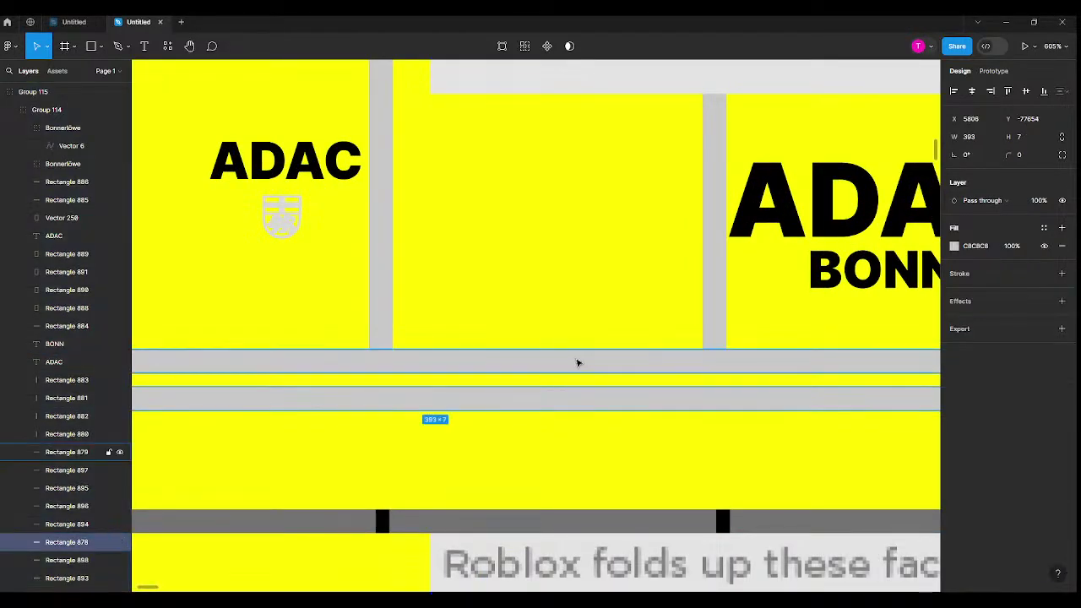
left_click(577, 363, "shift")
left_click_drag(560, 400, 564, 479)
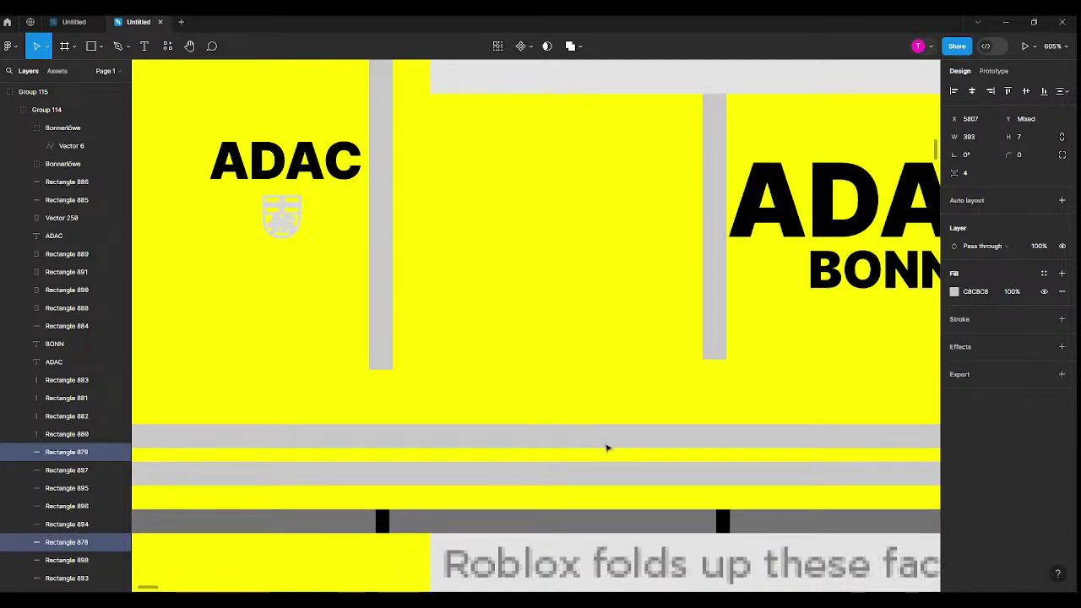
Lengthen all four vertical torso strips downward until they overlap the upper horizontal strip
left_click(695, 362)
left_click(721, 333)
scroll(735, 330, "down", 5, "ctrl")
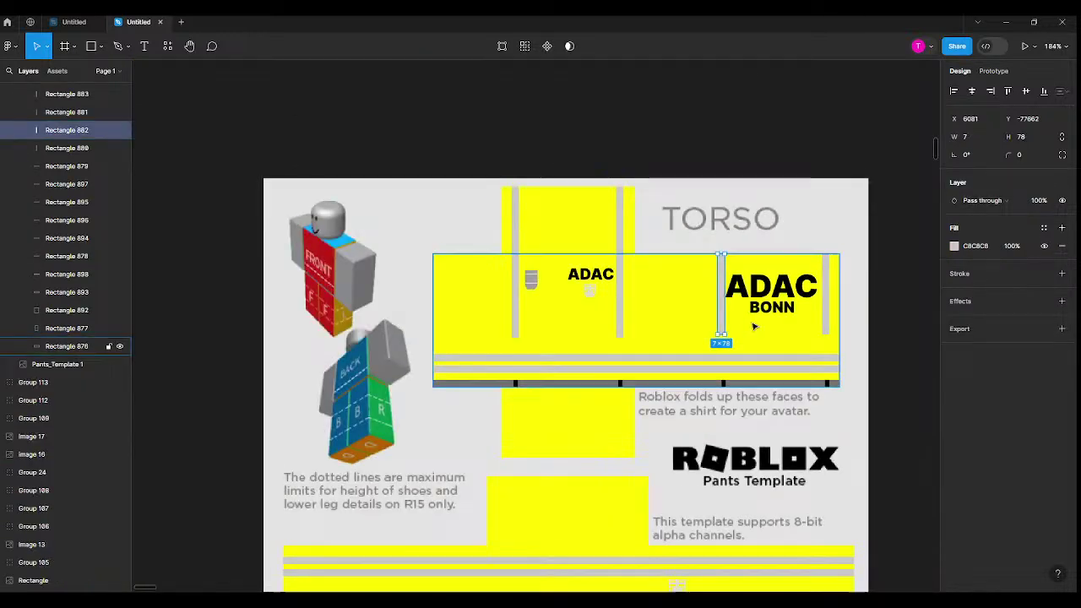
left_click(827, 319, "shift")
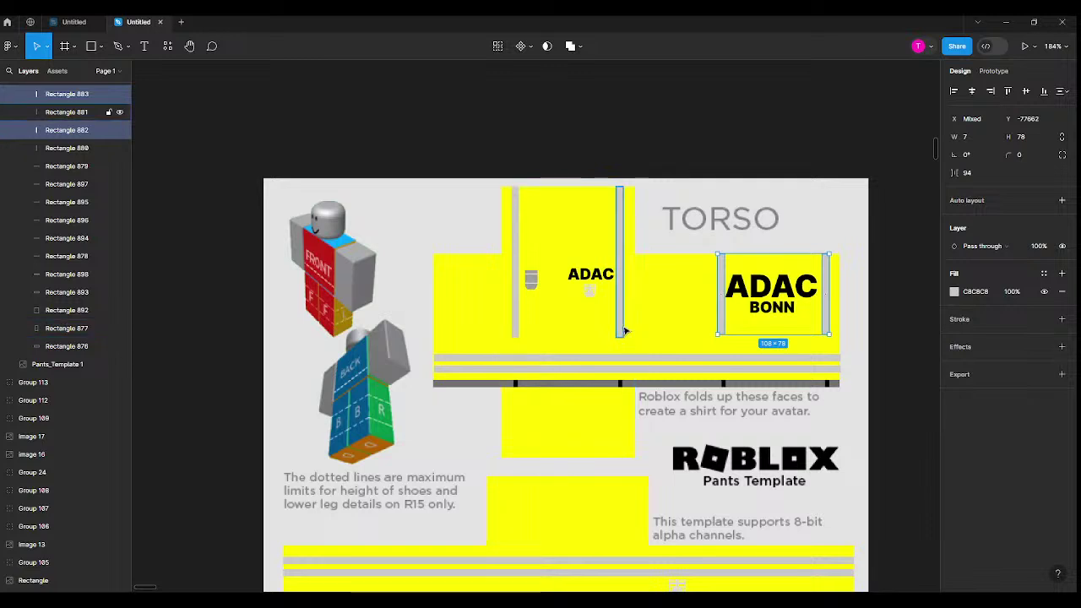
left_click(622, 328, "shift")
left_click(516, 332, "shift")
scroll(519, 334, "up", 3, "ctrl")
scroll(534, 340, "up", 4, "ctrl")
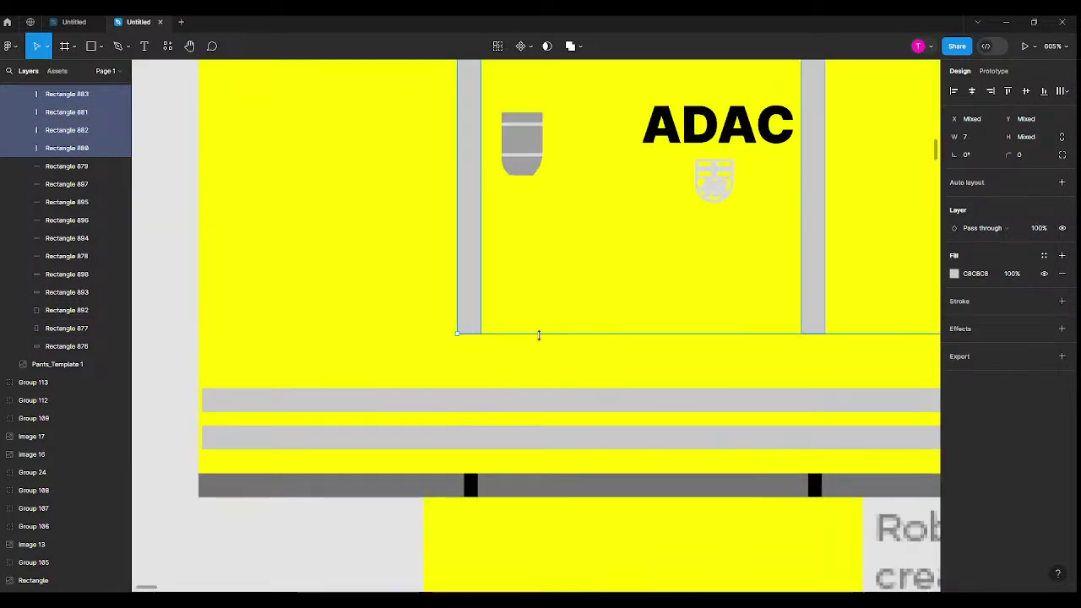
left_click_drag(538, 332, 457, 402)
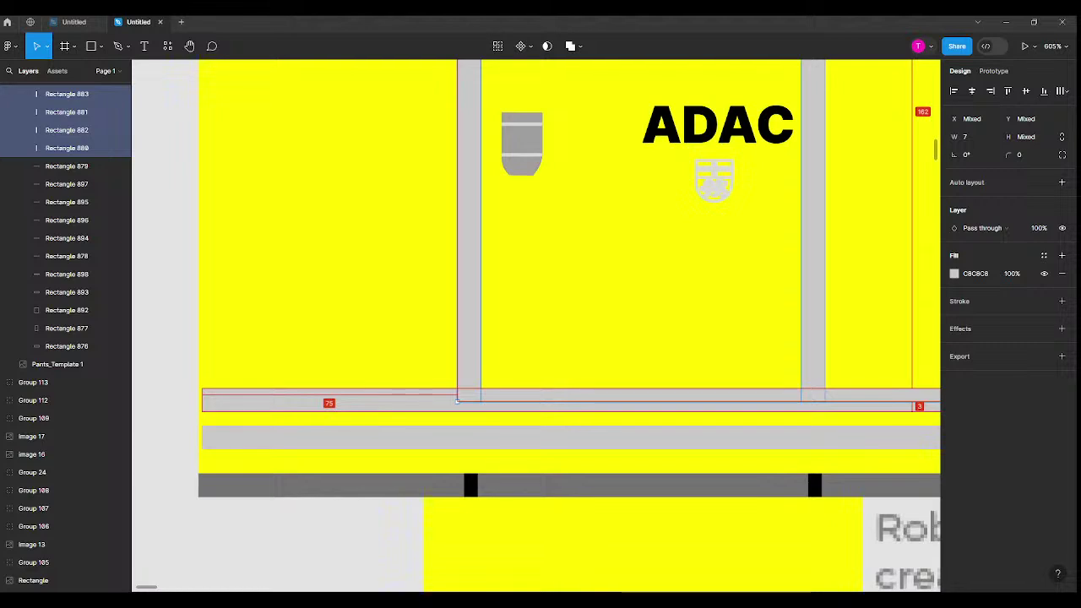
scroll(596, 330, "down", 5)
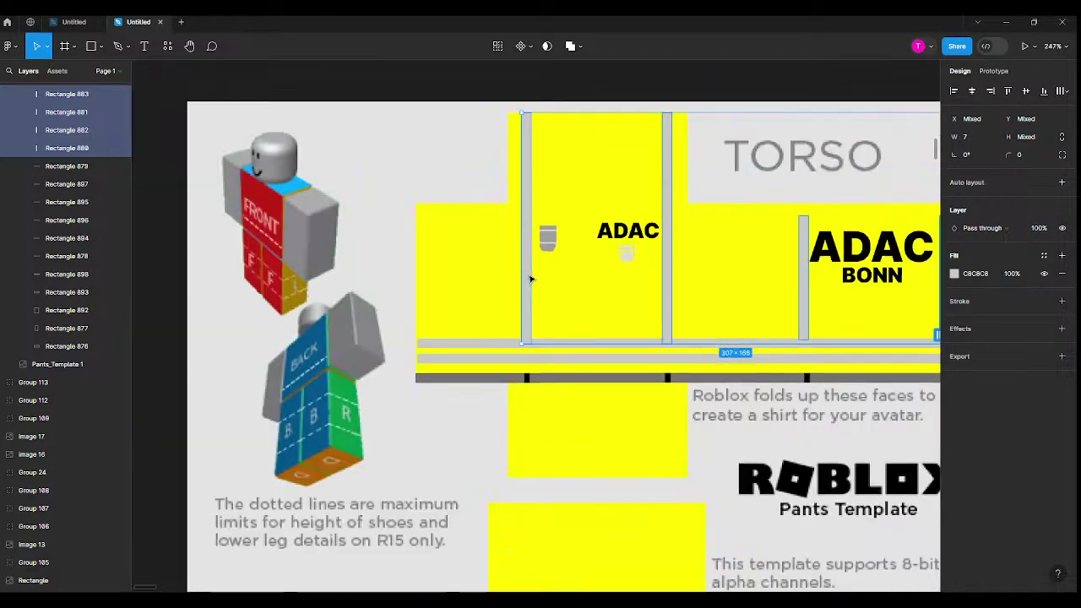
scroll(558, 118, "down", 5)
left_click(618, 92)
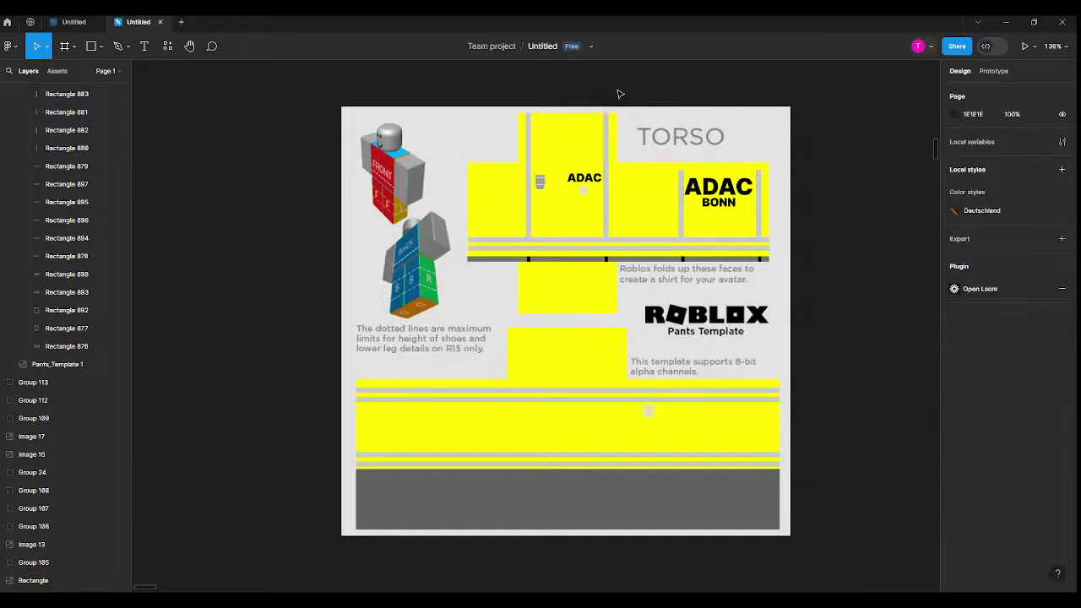
Extend the two vertical strips beside the ADAC BONN lettering up to the top edge of the yellow torso area
left_click(682, 189)
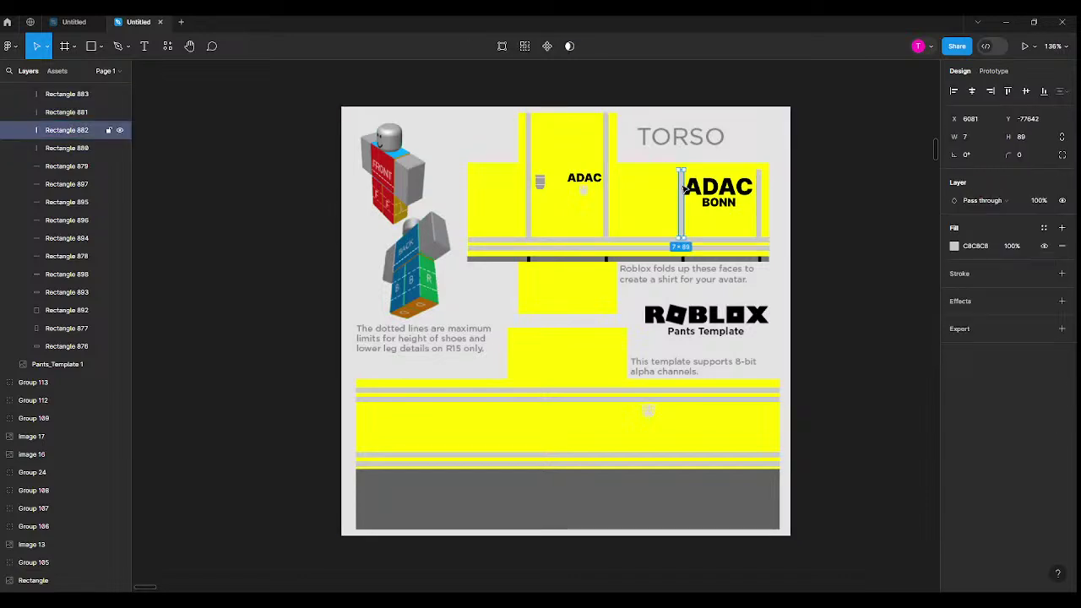
left_click(759, 198, "shift")
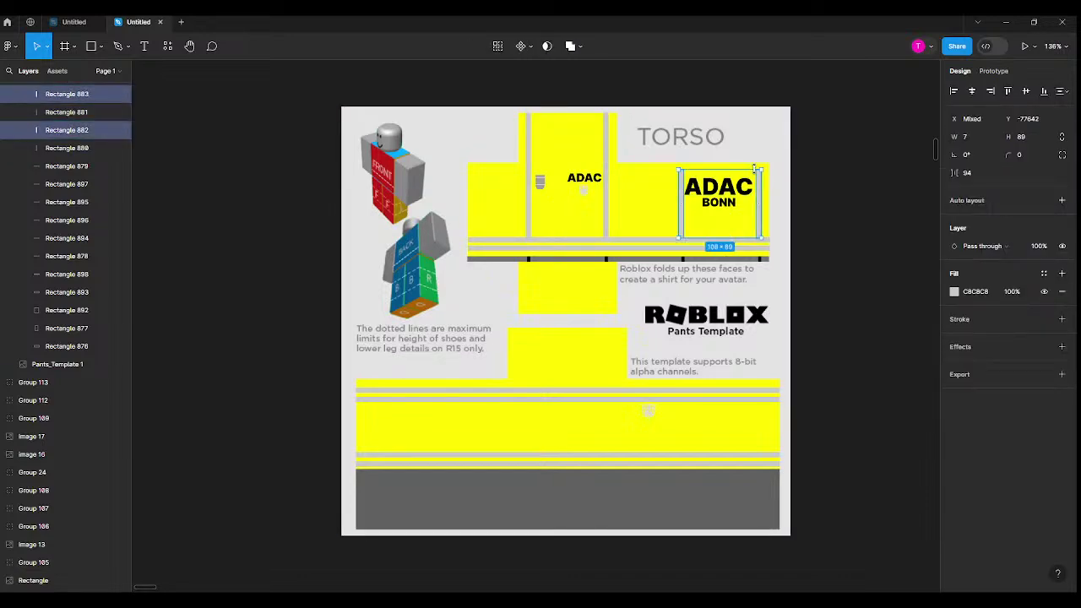
scroll(757, 168, "up", 5)
left_click_drag(723, 179, 734, 164)
scroll(786, 186, "down", 3)
left_click(864, 172)
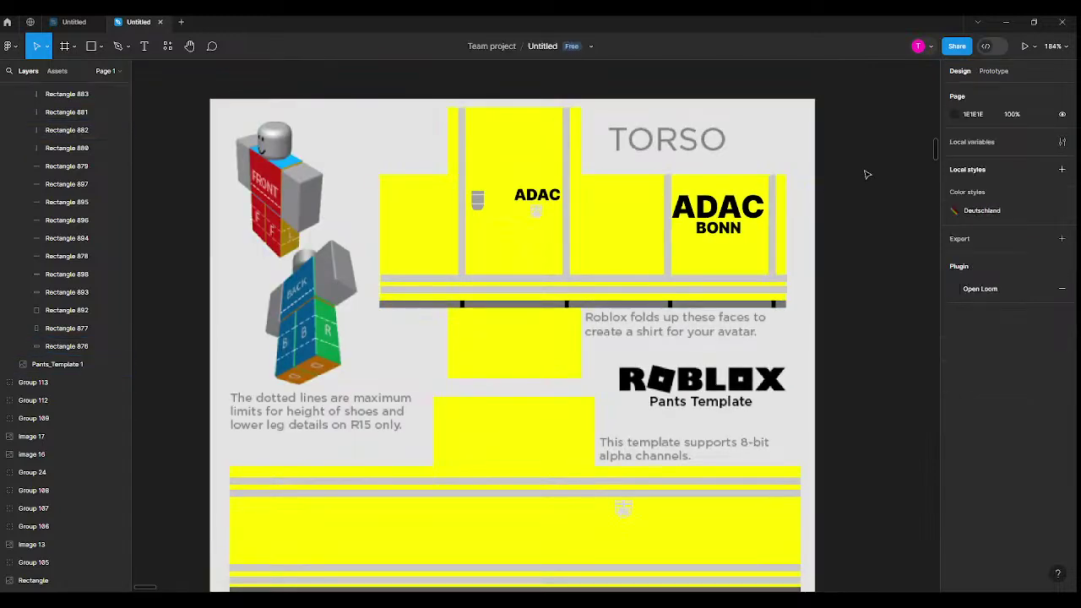
Export the complete uniform group with the adjusted torso strips as a 1x PNG
scroll(740, 207, "down", 3)
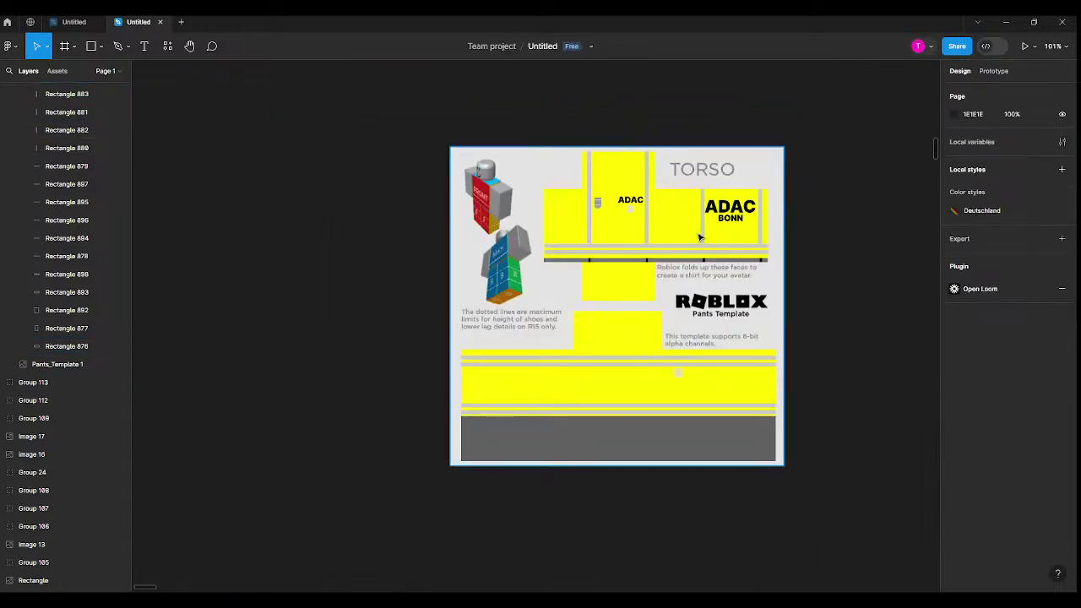
left_click(691, 172)
left_click(1006, 570)
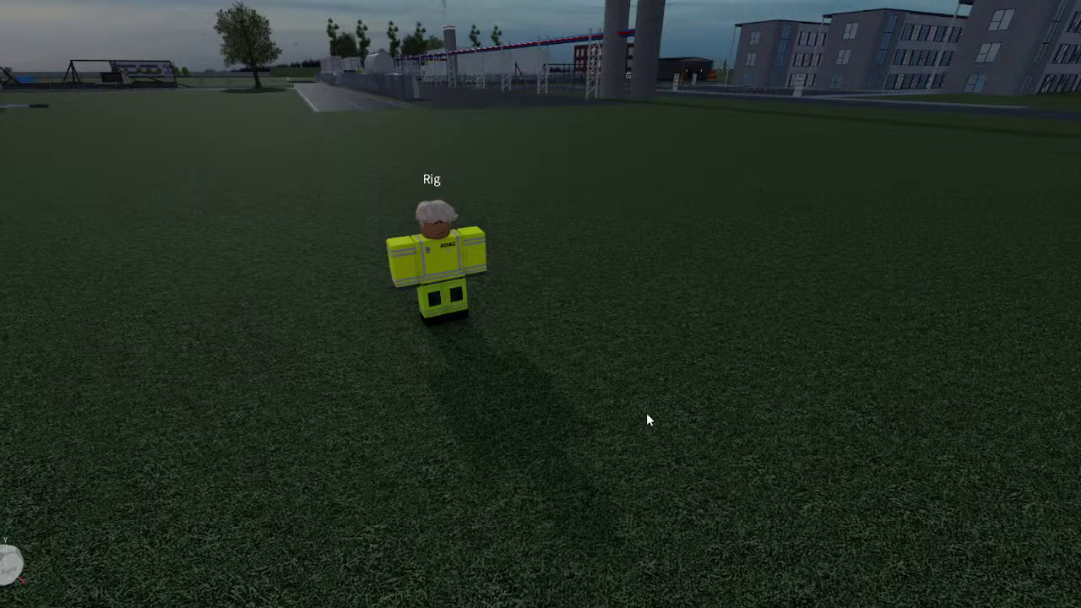
Switch to the Roblox scene and examine the ADAC uniform on the Rig from the front and side, including the legs
scroll(637, 423, "up", 3)
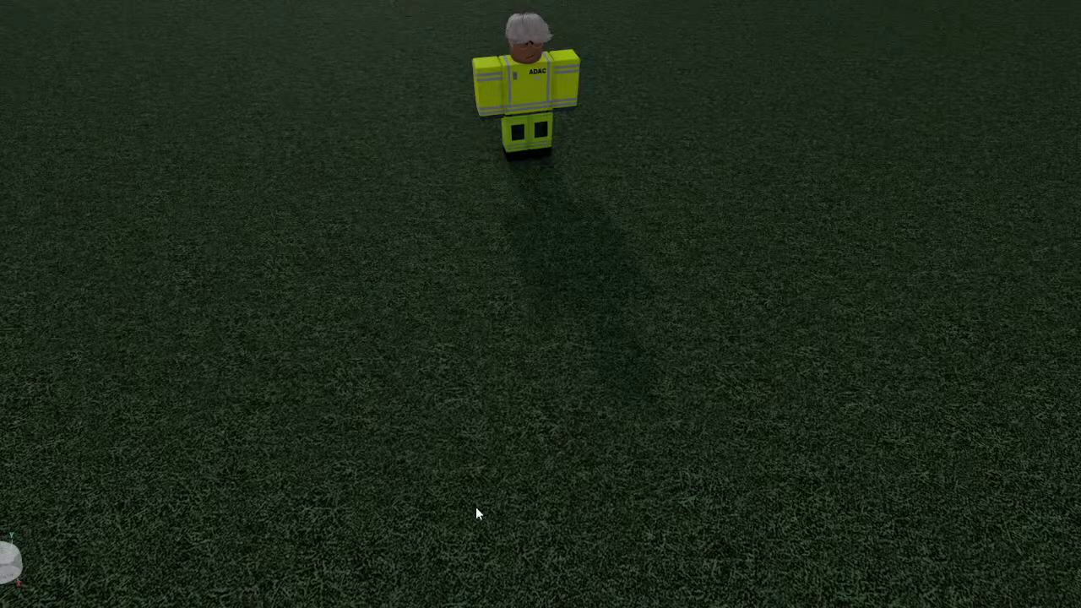
scroll(575, 188, "up", 5)
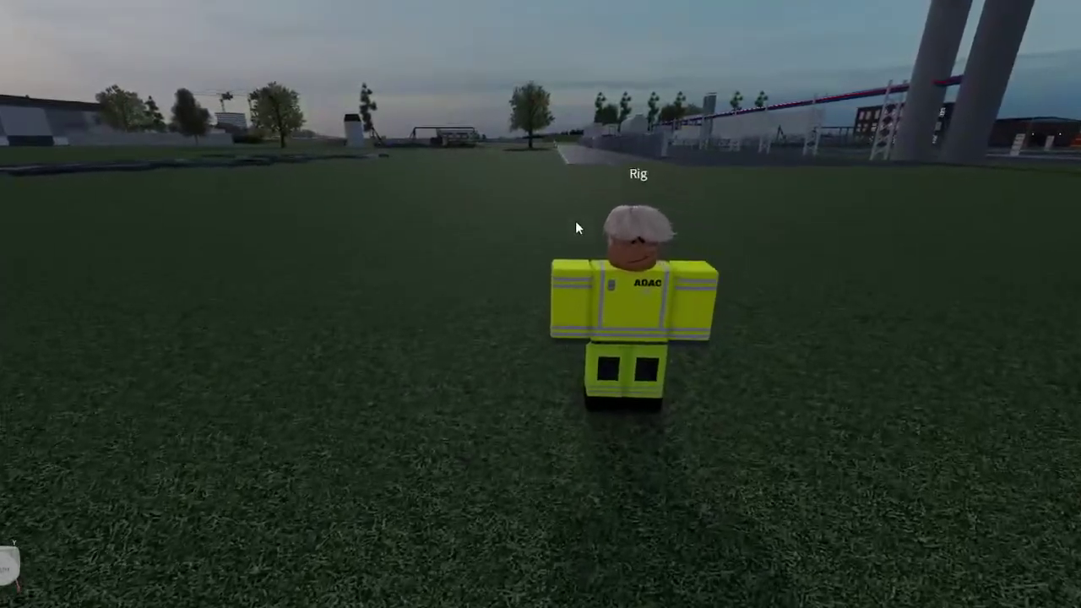
left_click(599, 361)
left_click(599, 361)
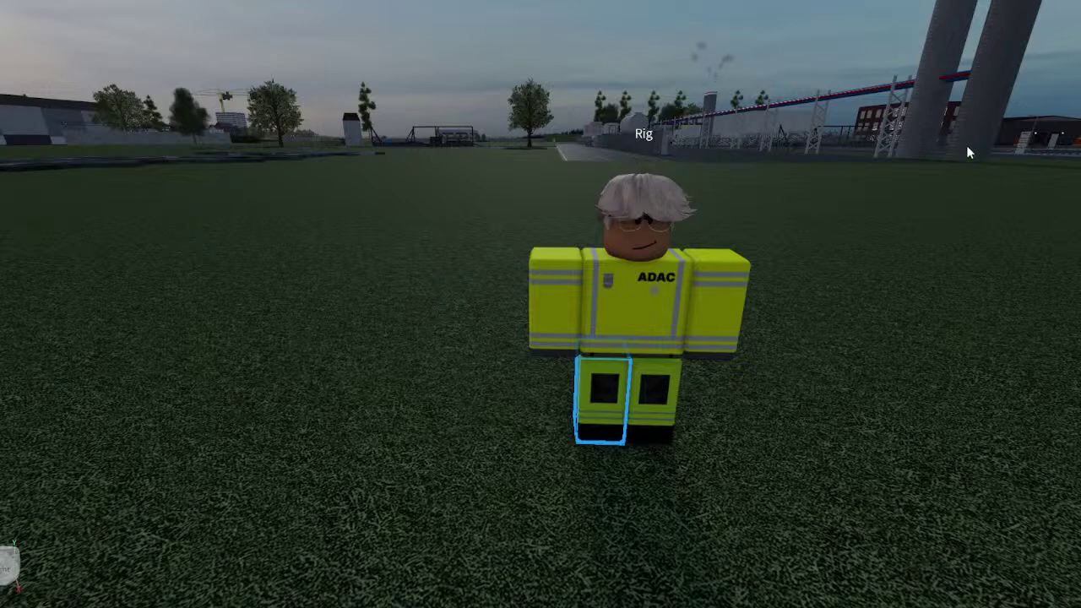
left_click(968, 93)
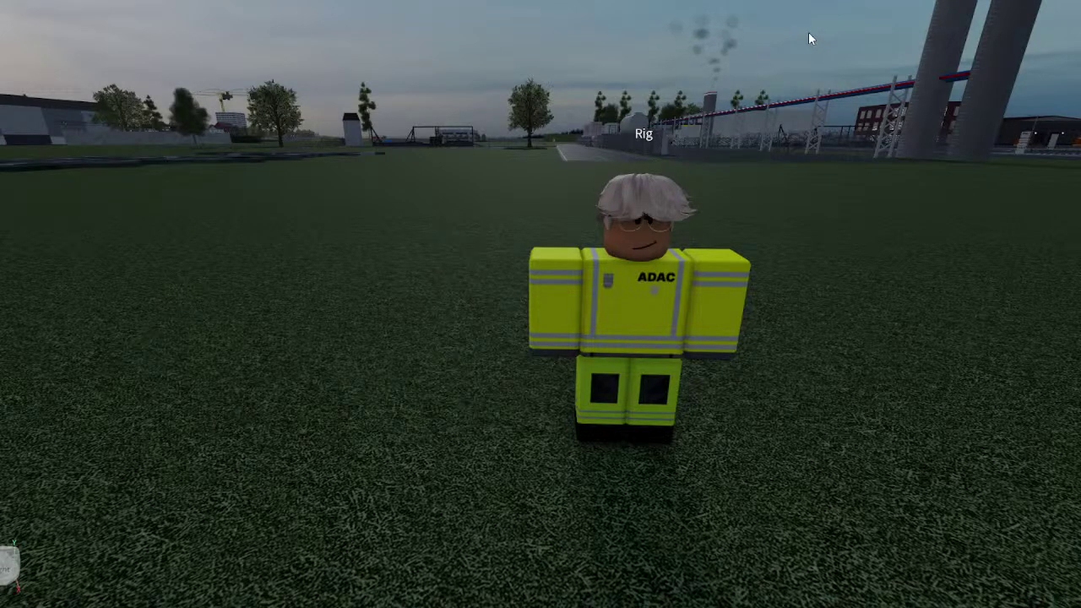
scroll(601, 313, "down", 5)
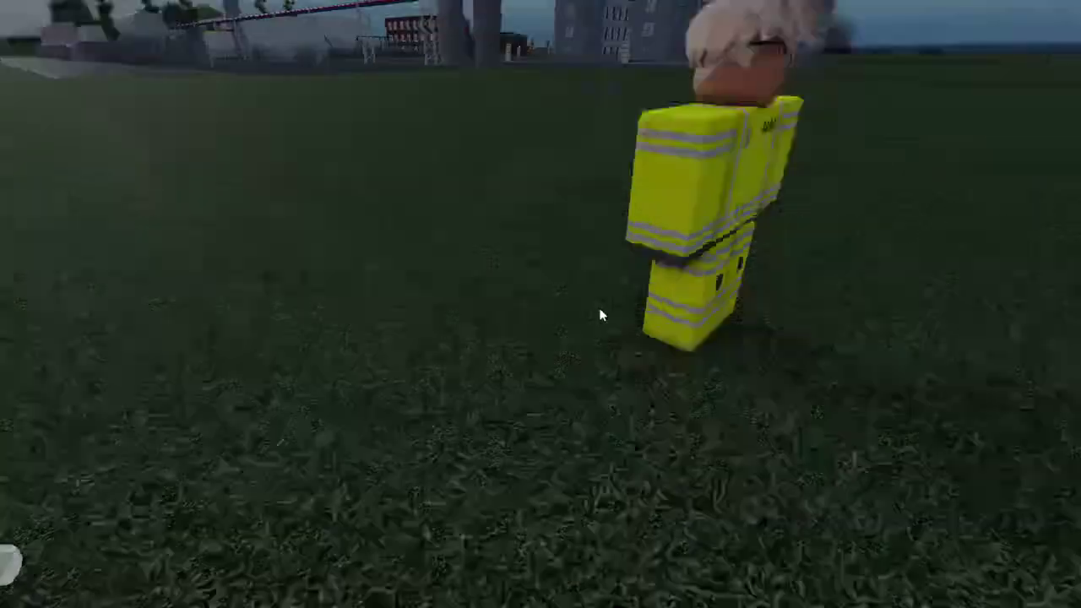
scroll(601, 314, "up", 6)
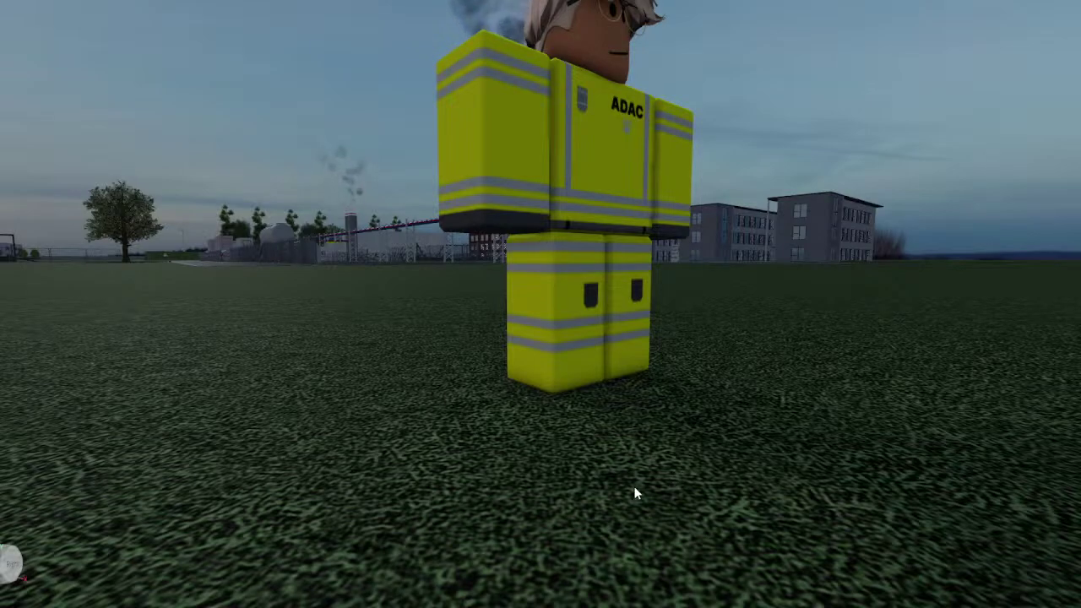
scroll(634, 493, "down", 5)
scroll(640, 499, "up", 2)
key("a")
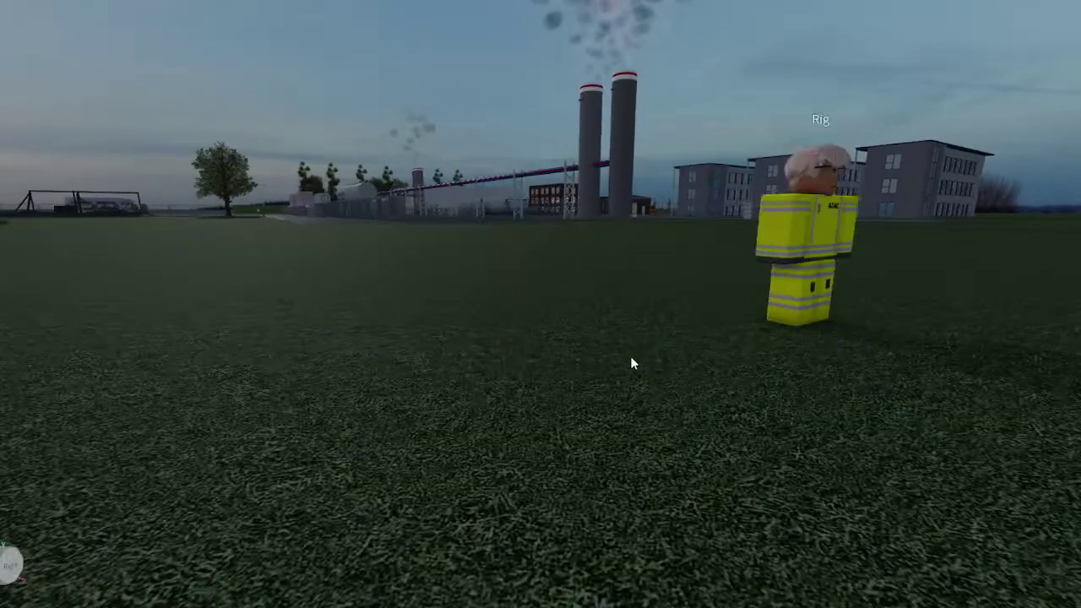
key("d")
key("d")
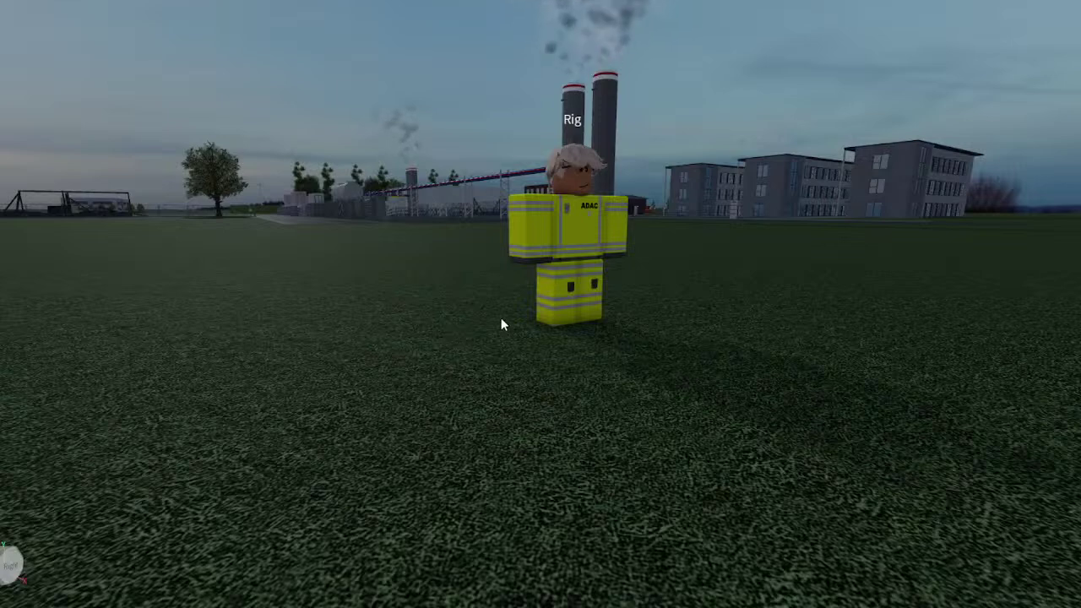
scroll(499, 317, "up", 2)
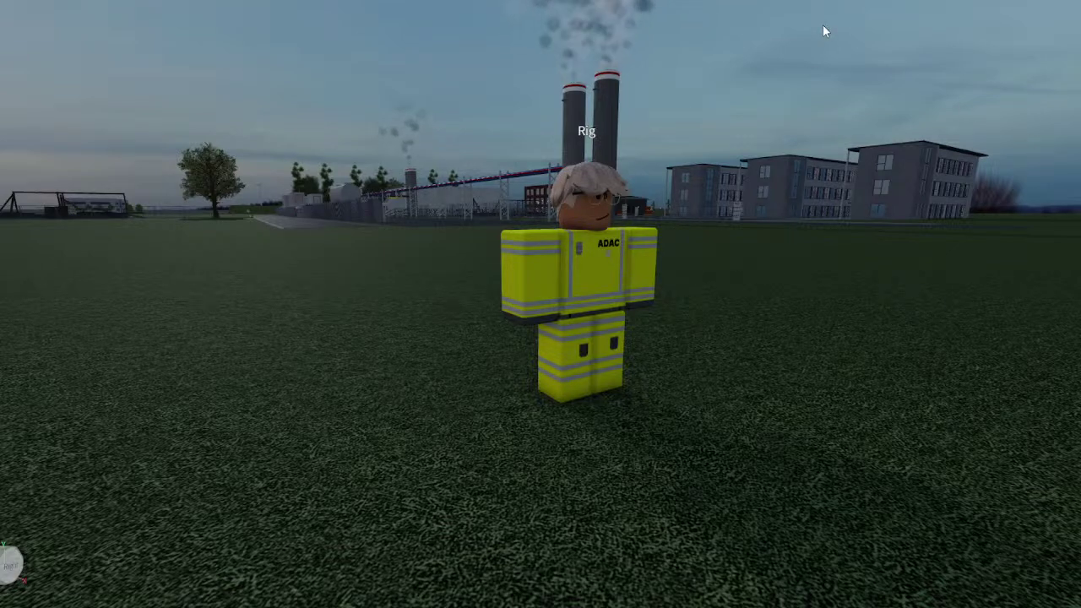
Compare the uniform variants on the Rig, examining the back lettering, front strips and trousers
left_click(610, 184)
scroll(611, 185, "down", 3)
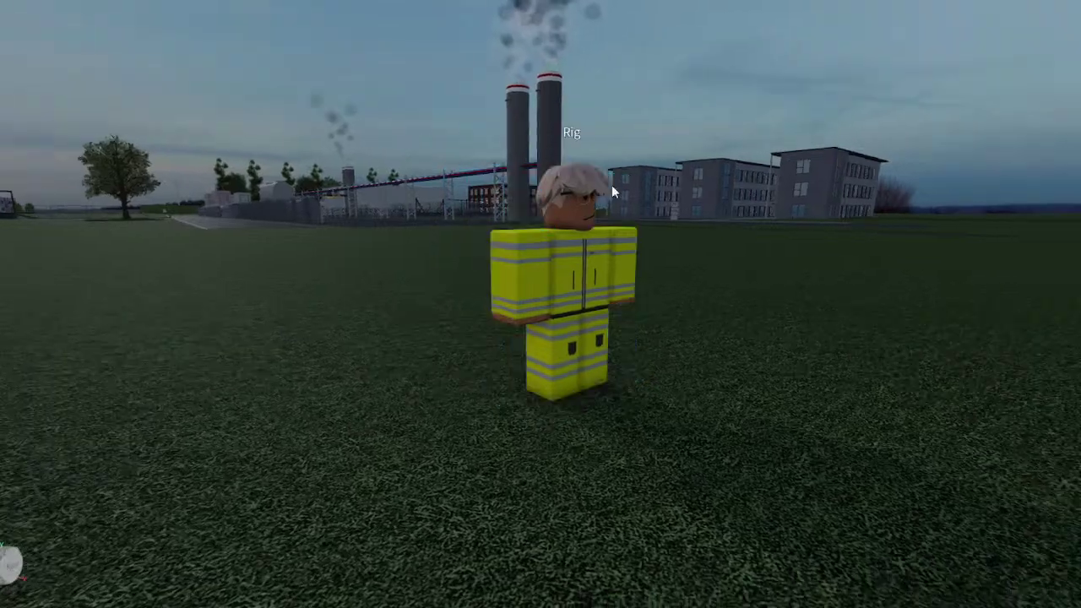
left_click_drag(612, 185, 611, 185)
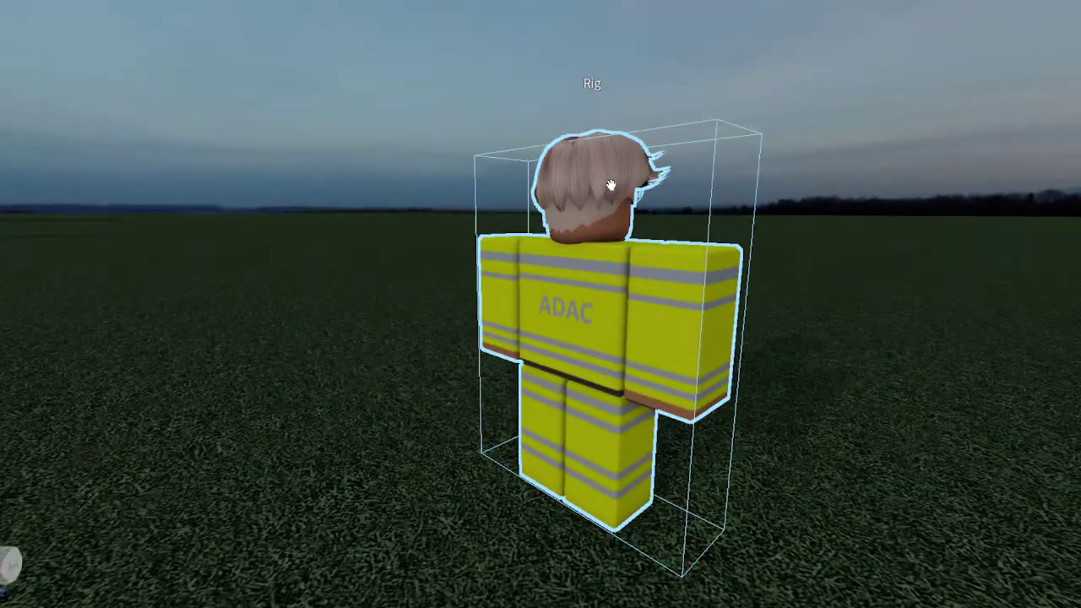
left_click(610, 185)
scroll(611, 185, "down", 5)
scroll(610, 184, "up", 3)
key("a")
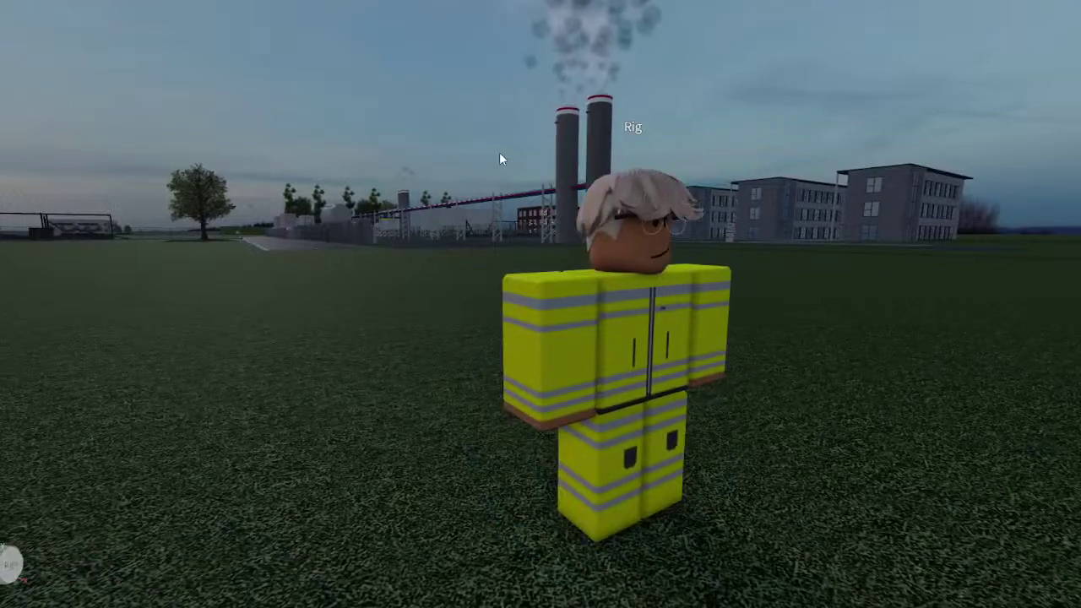
left_click(616, 355)
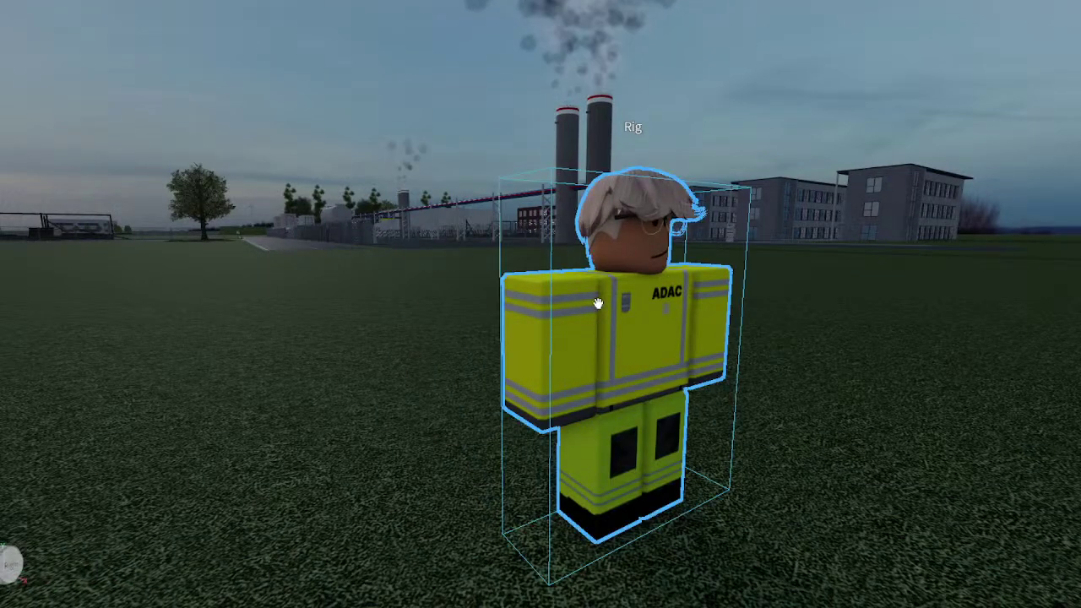
Examine the yellow ADAC uniform on the Rig from farther away
left_click(635, 434)
scroll(634, 435, "down", 3)
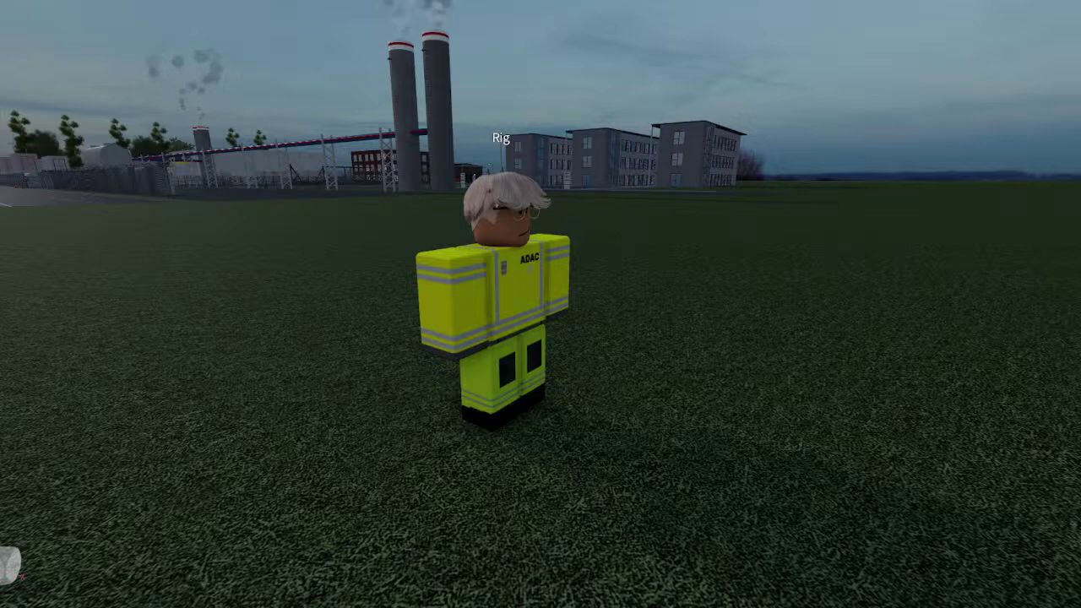
left_click_drag(515, 279, 558, 325)
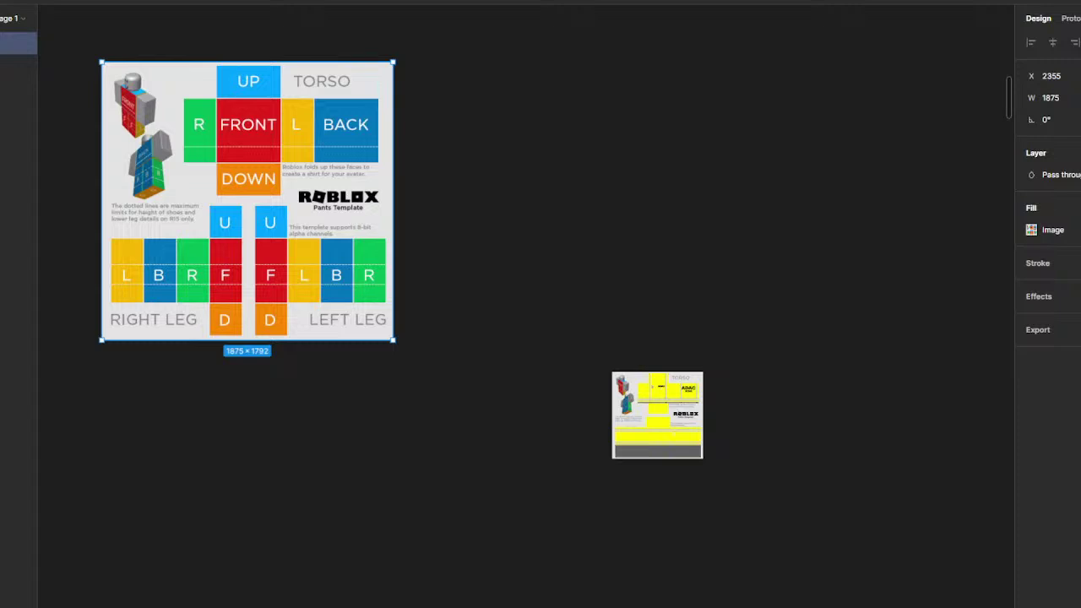
scroll(244, 117, "left", 5)
scroll(524, 135, "up", 5)
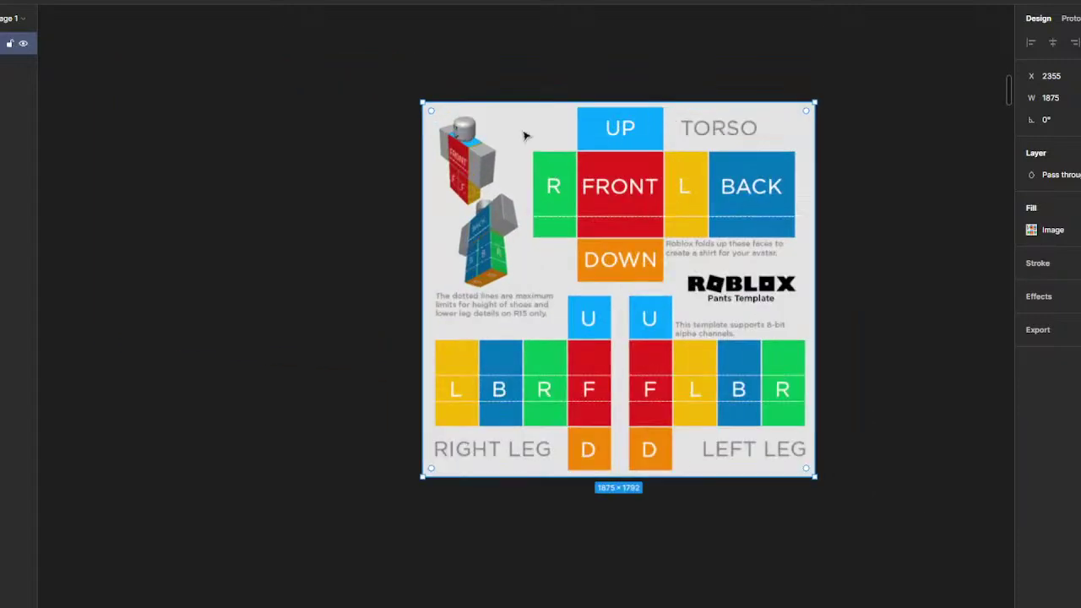
scroll(550, 153, "down", 3)
scroll(410, 242, "up", 5)
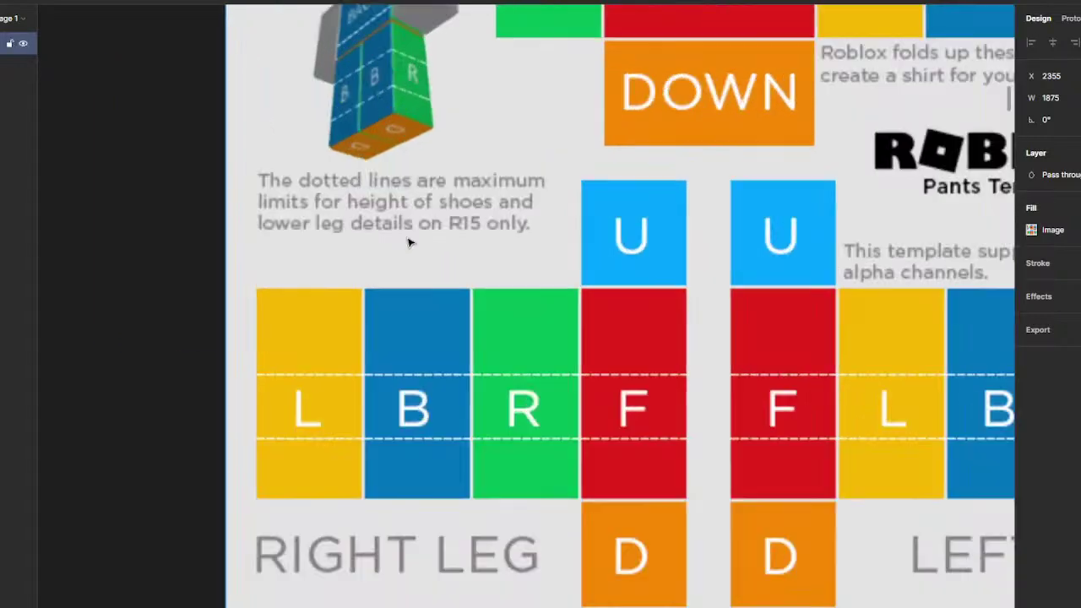
scroll(283, 353, "down", 4)
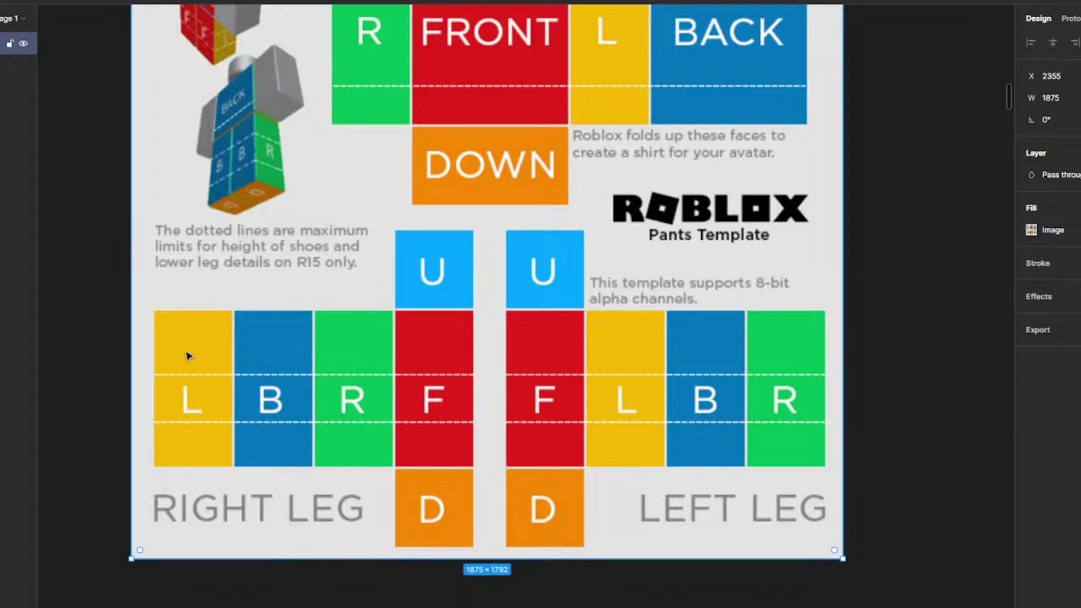
left_click_drag(143, 240, 826, 554)
key("ctrl+z")
Copy the yellow 156 × 184 block from the finished ADAC template onto the blank pants template above the right leg
scroll(849, 459, "down", 5)
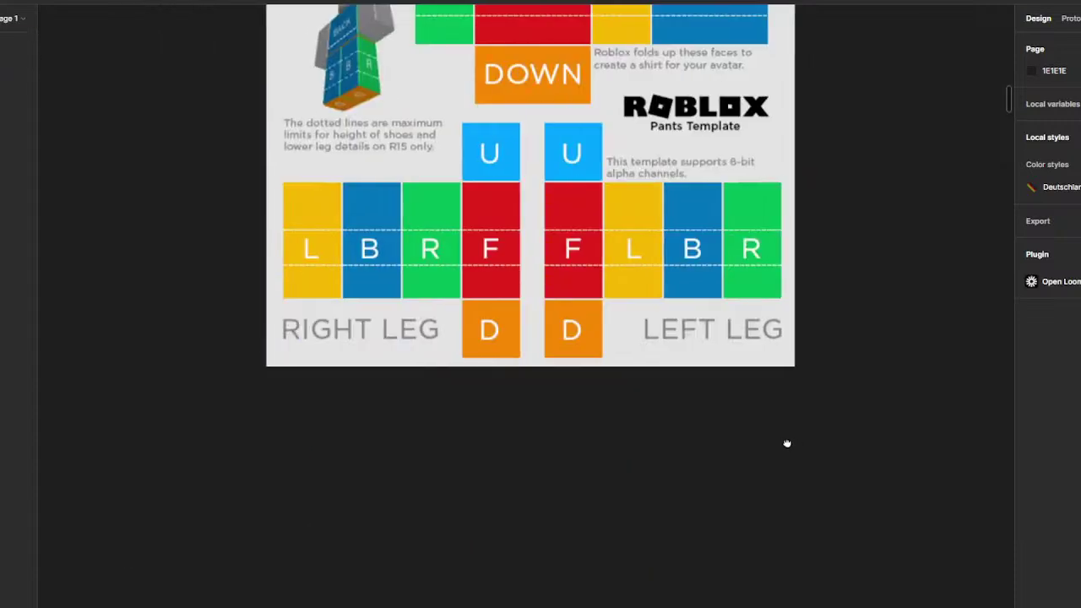
left_click(728, 521)
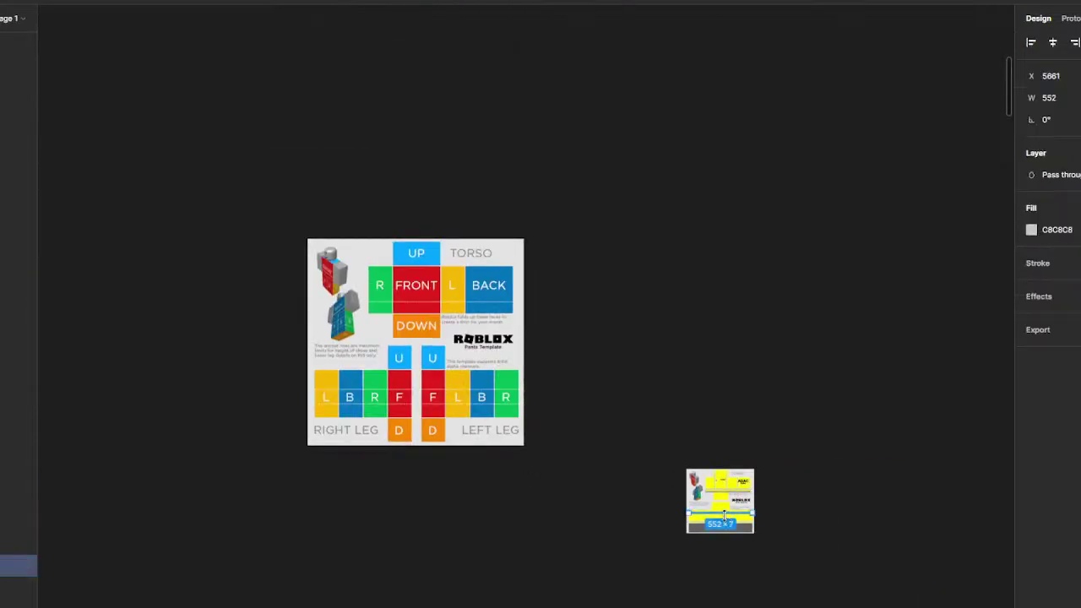
scroll(724, 508, "up", 5)
right_click(694, 513)
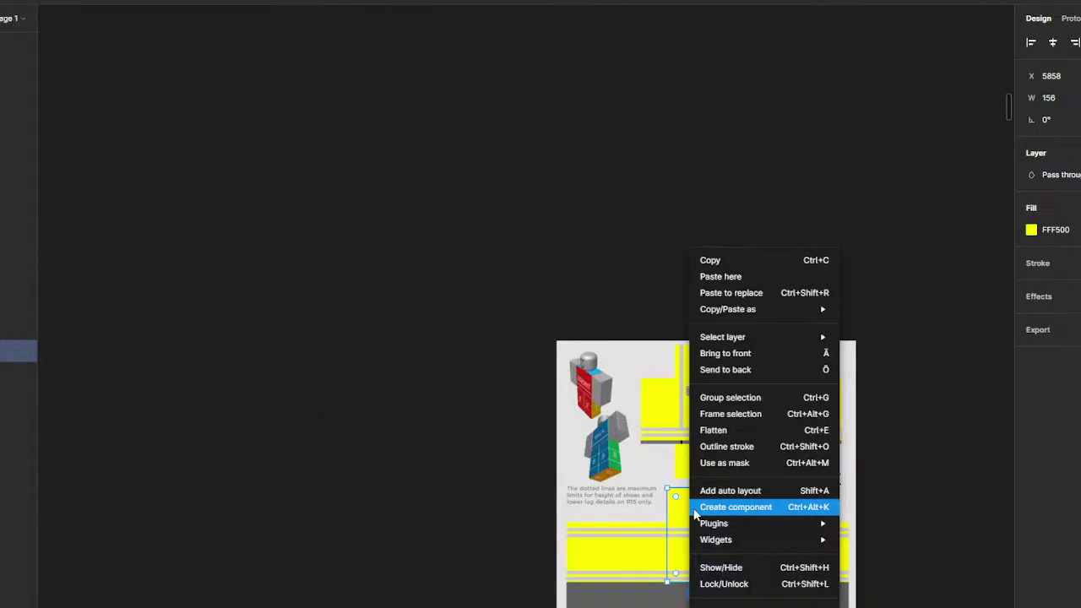
left_click(756, 251)
scroll(473, 217, "down", 5)
left_click_drag(473, 218, 875, 330)
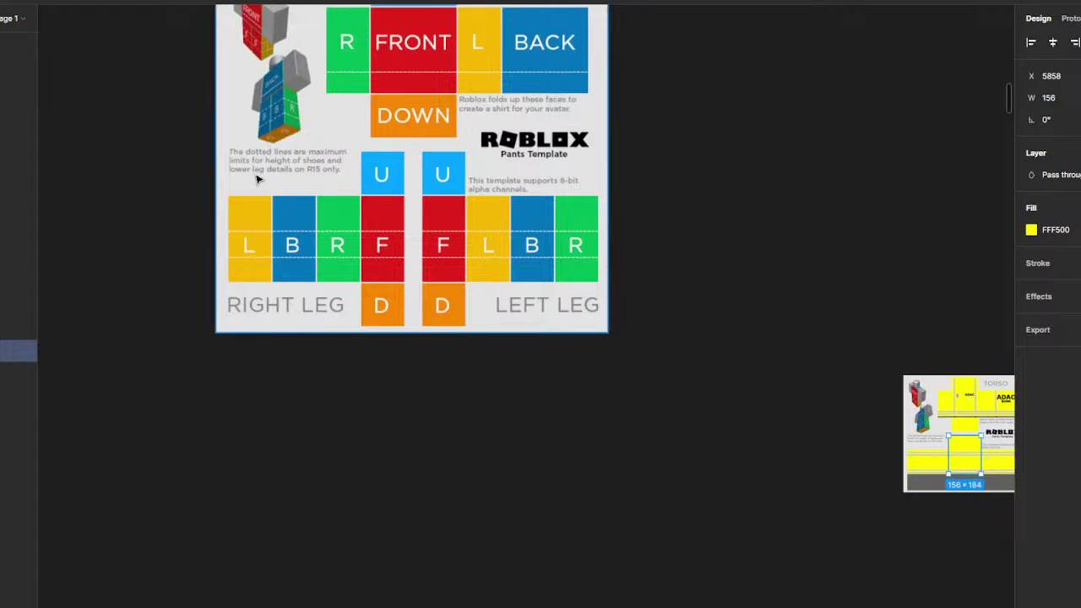
right_click(255, 176)
left_click(303, 200)
Align the yellow block with the right leg's outer edge, stretch it over both leg areas to about 1773 × 847, and set 50% opacity
scroll(304, 200, "up", 5)
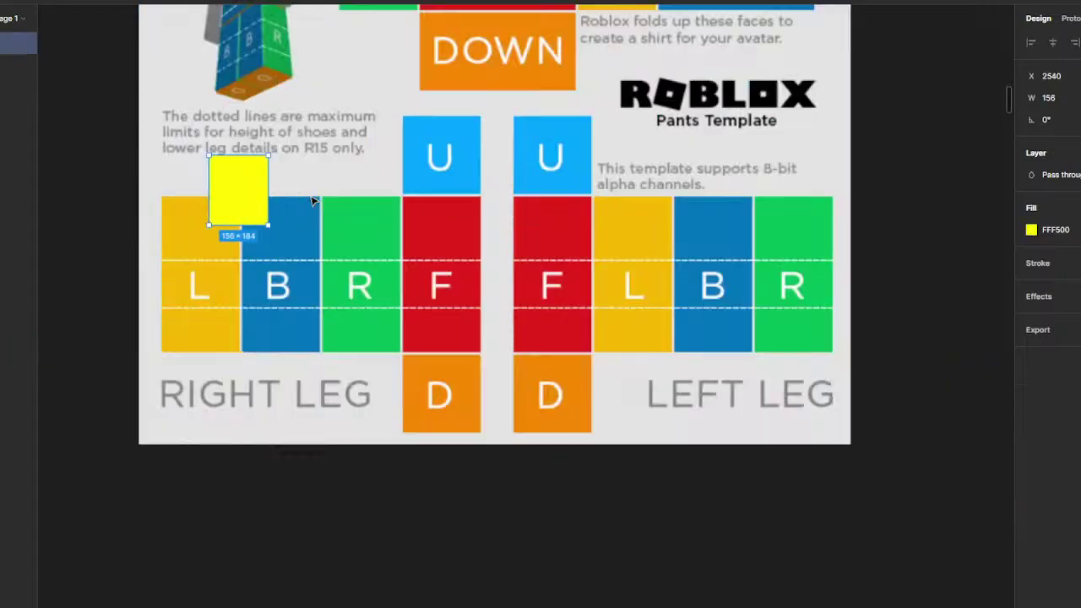
left_click_drag(217, 193, 144, 248)
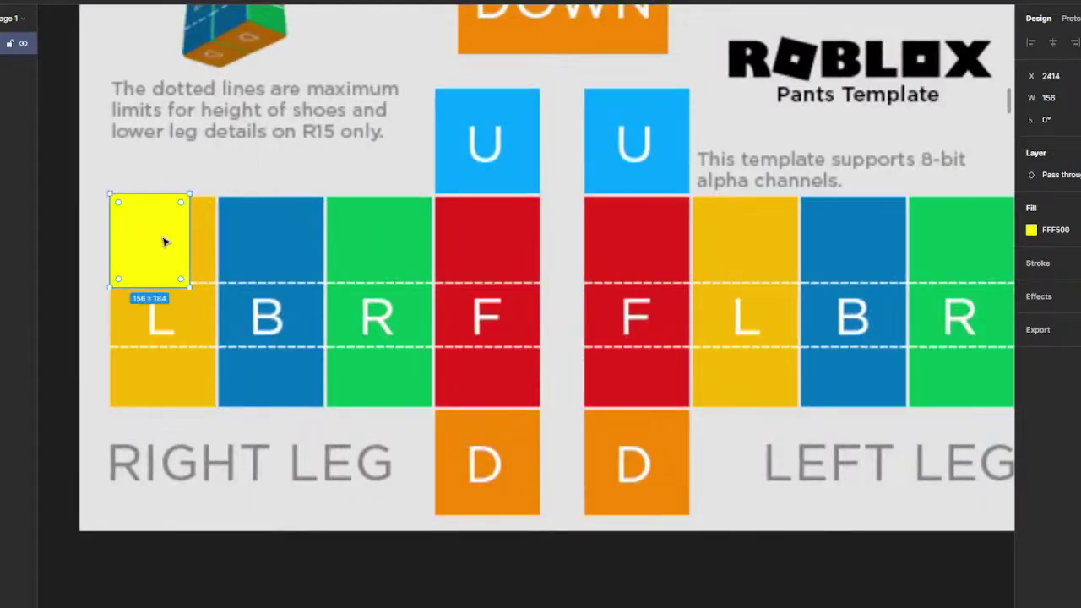
left_click_drag(191, 194, 916, 87)
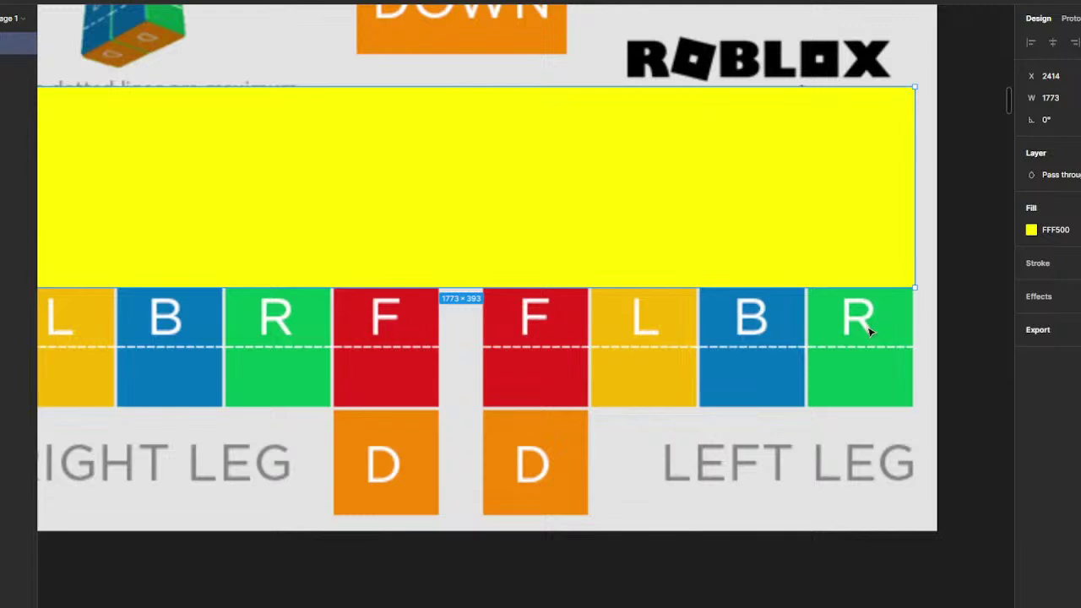
left_click_drag(667, 286, 657, 519)
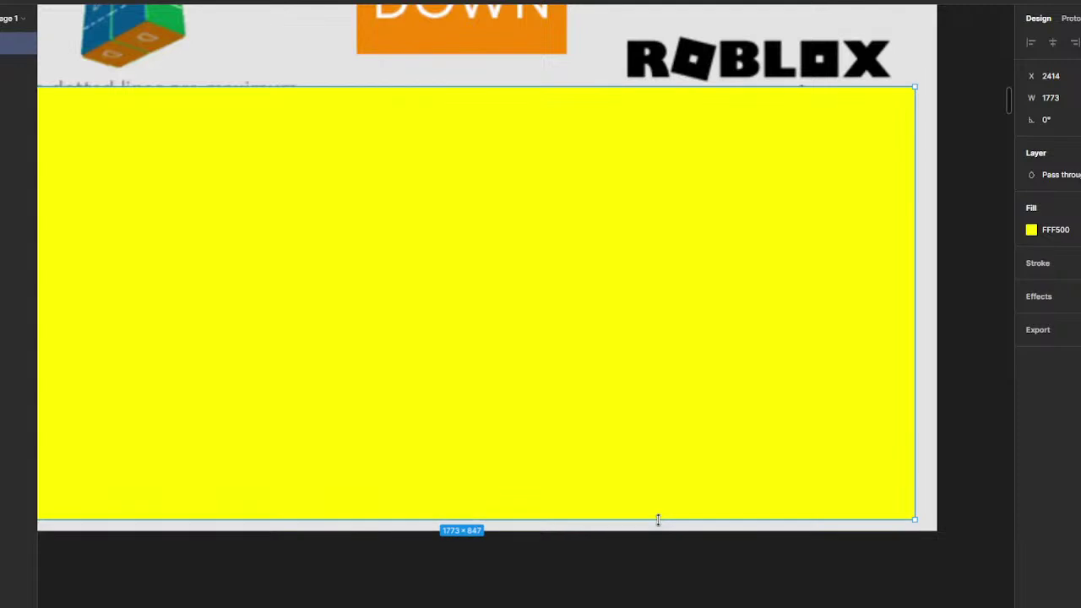
key("5")
left_click(573, 567)
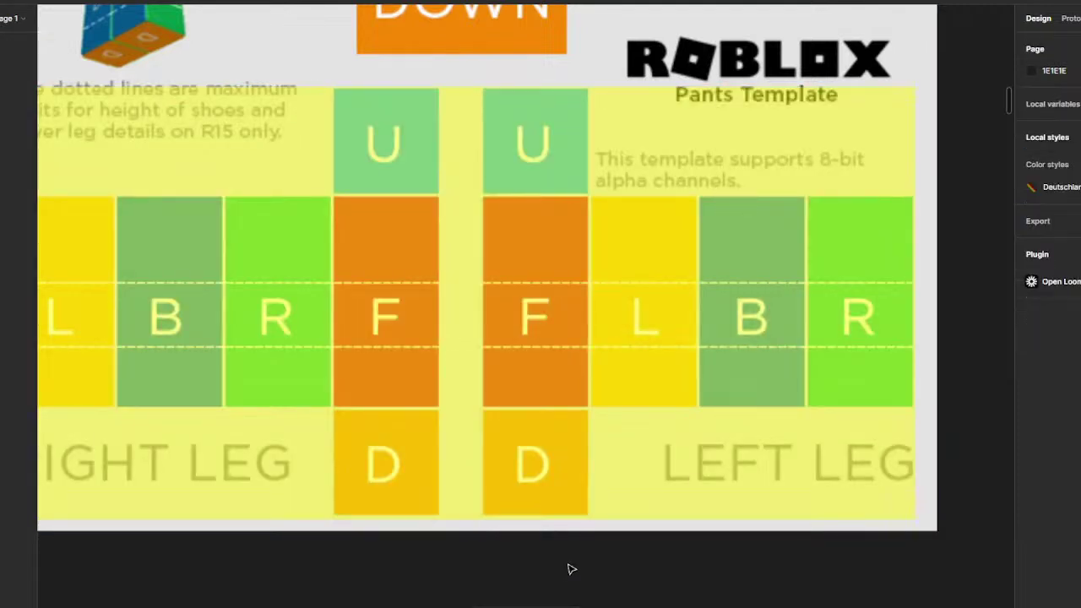
Draw a rectangle about 1801 × 353 across the lower part of both legs and fill it with black 000000
left_click_drag(270, 177, 378, 204)
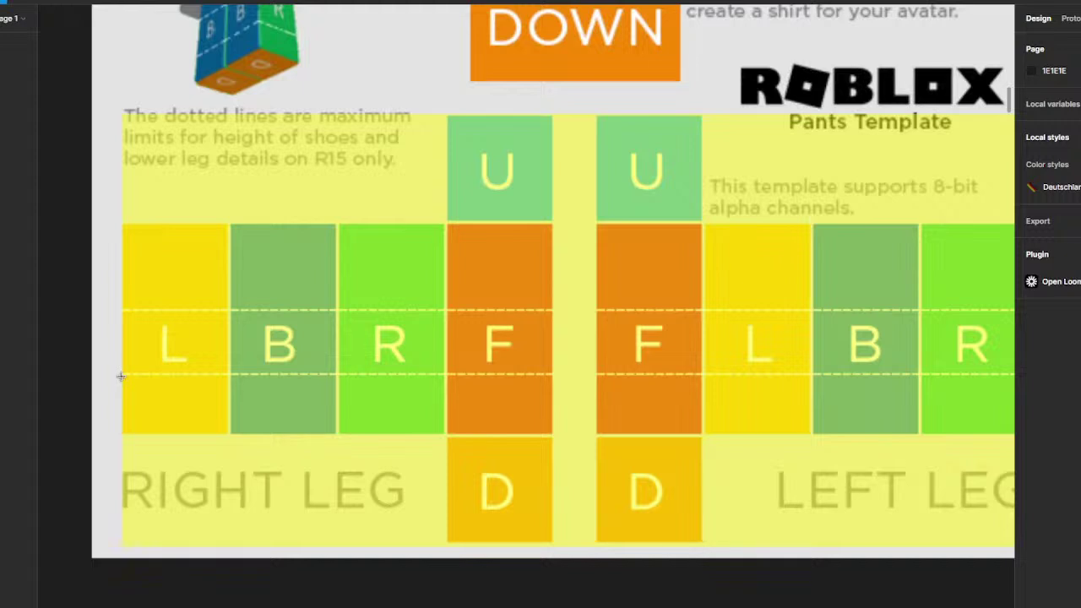
left_click_drag(116, 368, 894, 546)
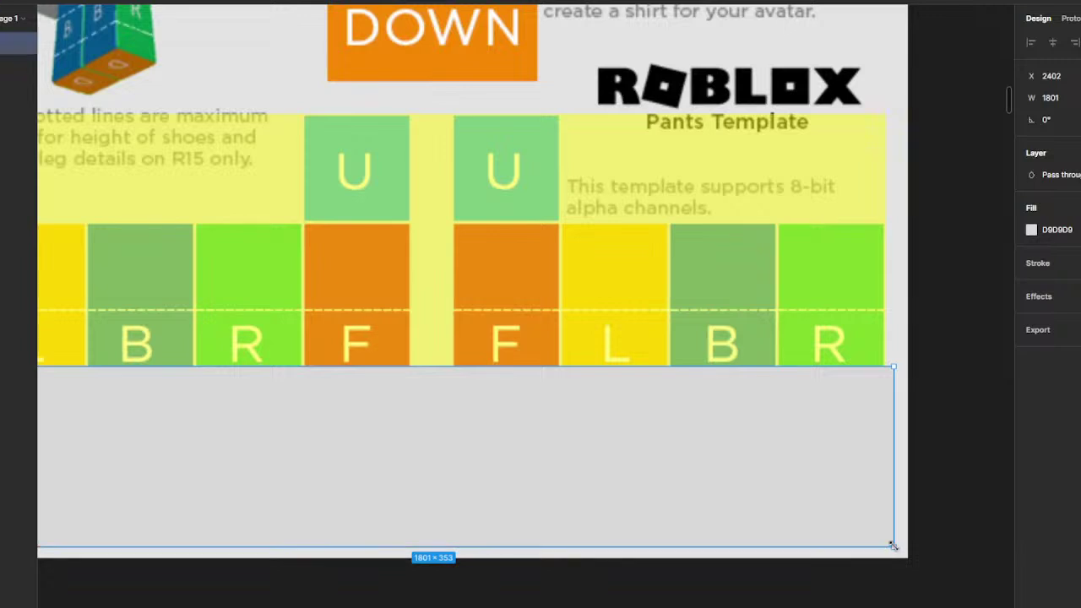
left_click(1030, 232)
left_click_drag(984, 297, 800, 502)
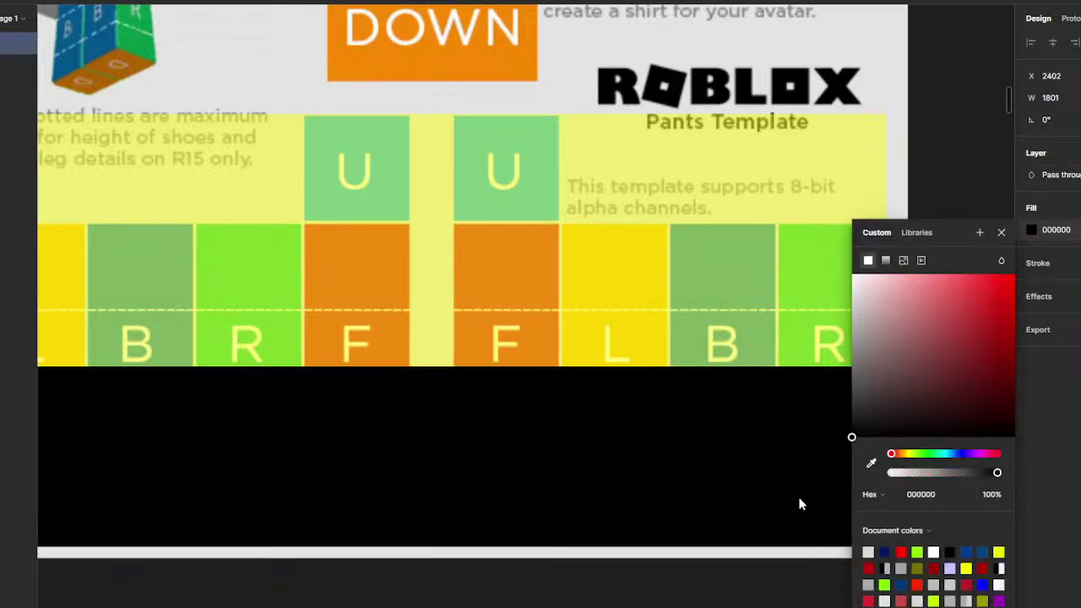
left_click(975, 112)
Copy the grey shield-shaped patch from the ADAC torso front and paste it beside the new pants template
scroll(331, 177, "down", 3)
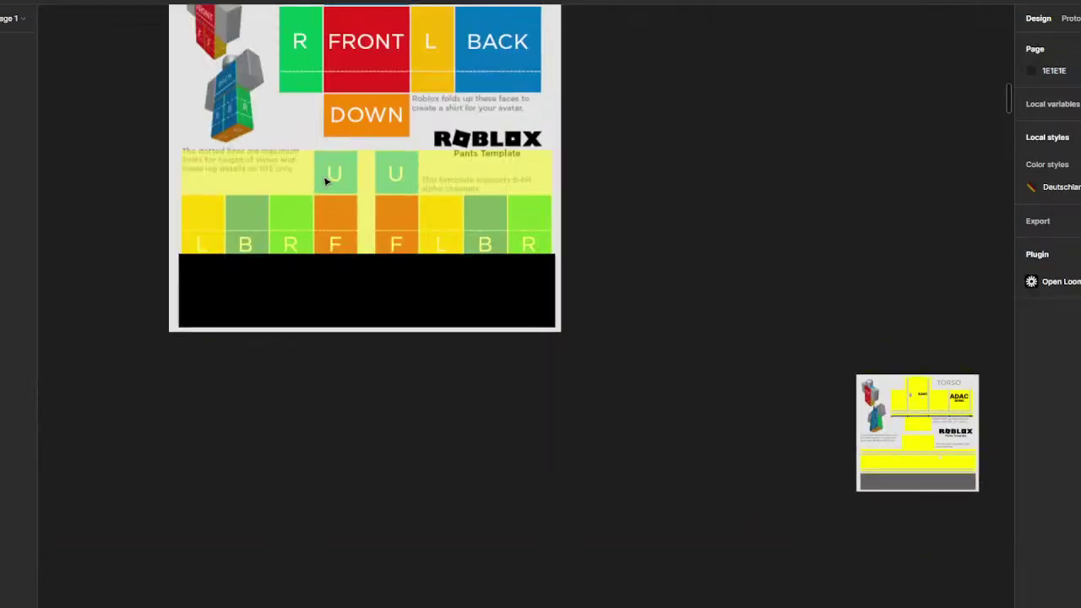
scroll(938, 414, "up", 8)
scroll(834, 316, "up", 5)
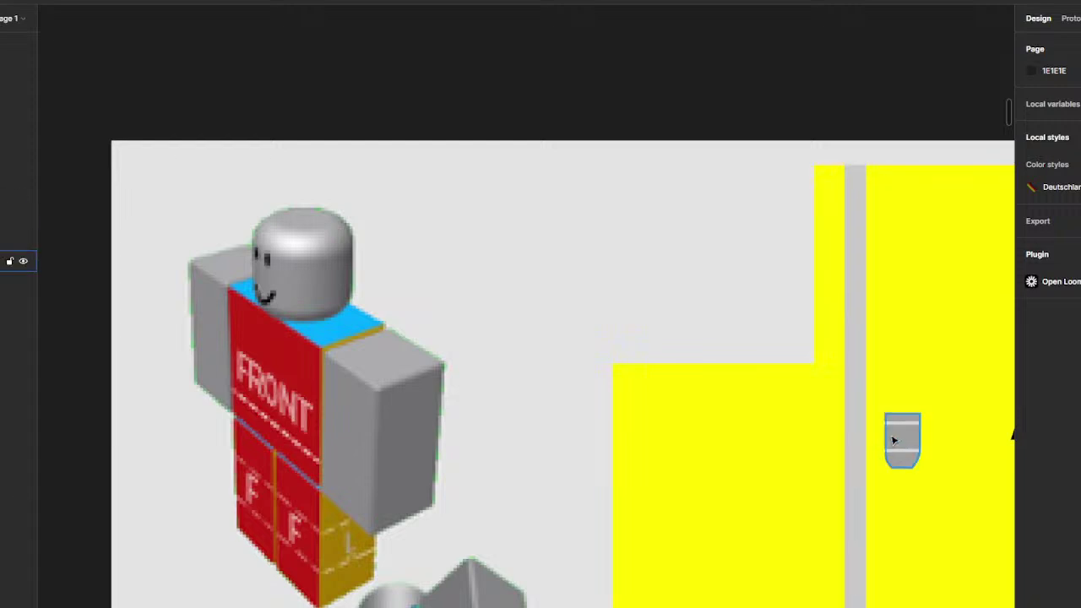
left_click(894, 434)
left_click_drag(878, 427, 564, 211)
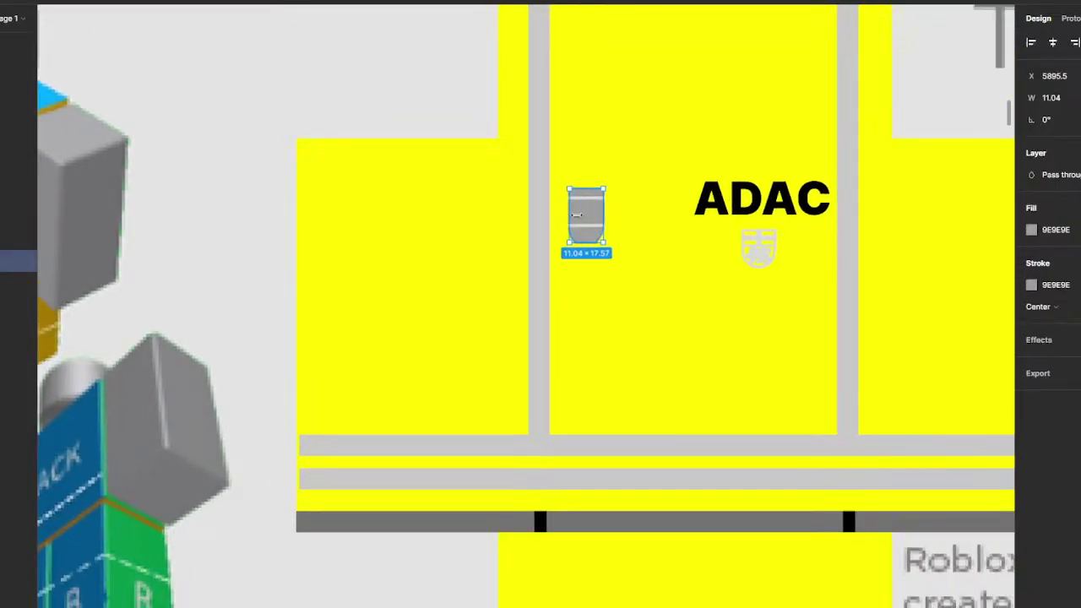
right_click(581, 210)
left_click(638, 218)
scroll(638, 226, "down", 5)
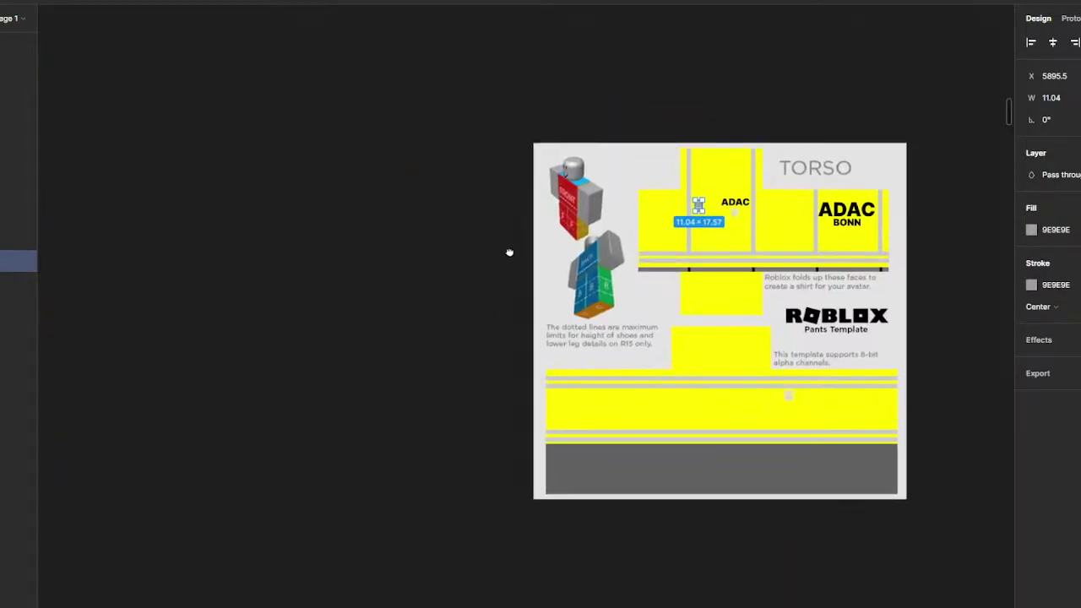
scroll(777, 447, "down", 2)
scroll(338, 247, "down", 2)
left_click(381, 183)
right_click(381, 183)
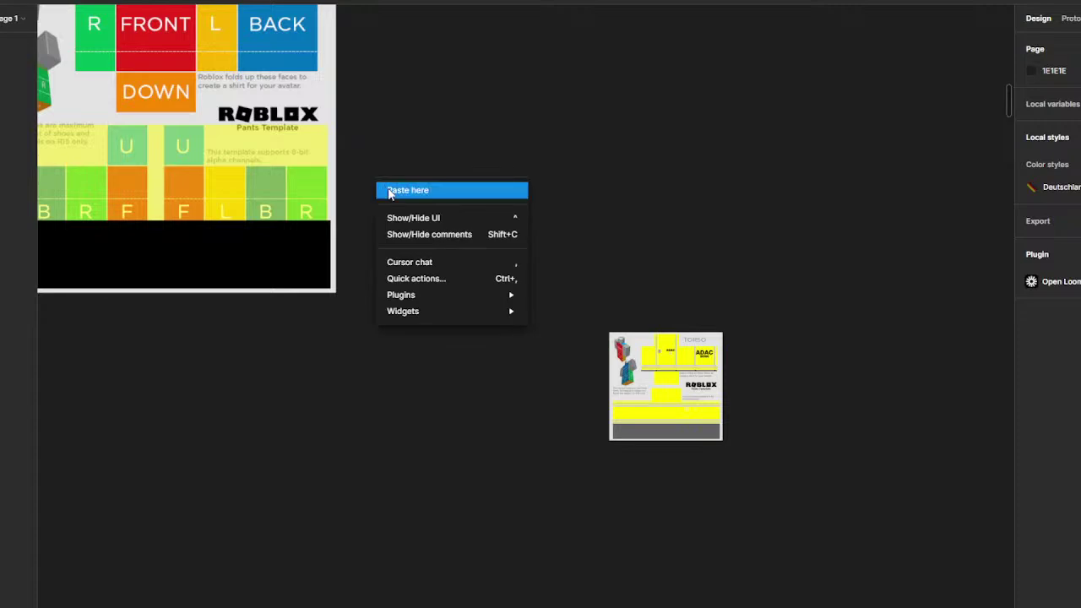
left_click(397, 189)
Place the grey patch on the right leg's front panel, enlarge it, and duplicate it onto the left leg's front panel
scroll(789, 289, "up", 3)
scroll(790, 290, "up", 2)
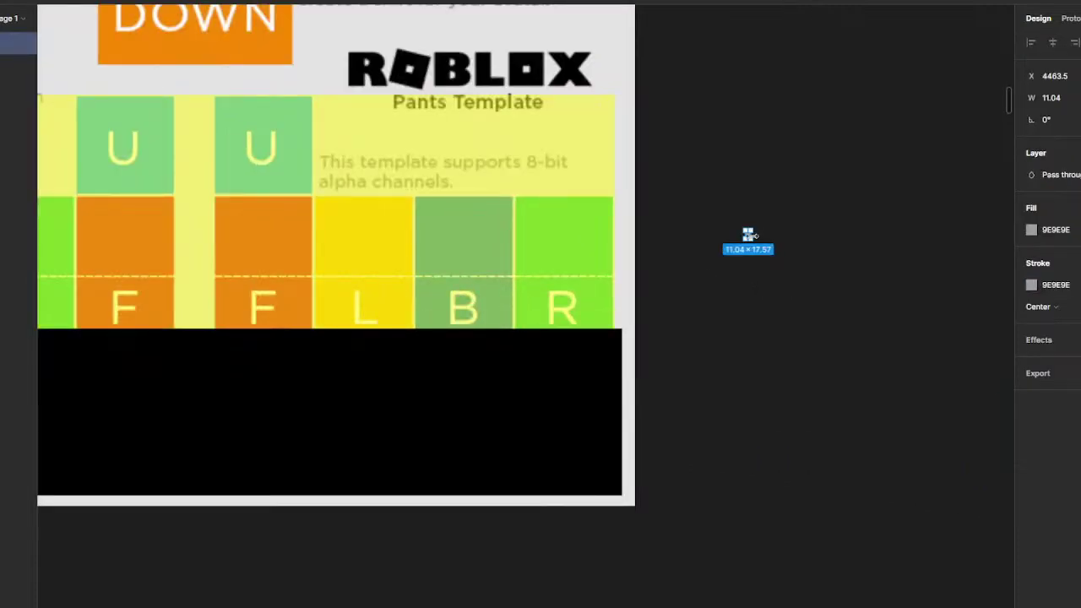
left_click_drag(742, 236, 97, 242)
scroll(50, 203, "up", 4)
left_click_drag(302, 362, 499, 218)
left_click_drag(381, 312, 647, 355)
Copy the two upper grey reflective strips from the leg area of the finished ADAC template
scroll(394, 358, "down", 4)
scroll(666, 363, "down", 4)
scroll(864, 367, "down", 3)
left_click(895, 362)
left_click_drag(896, 362, 355, 298)
scroll(768, 566, "up", 5)
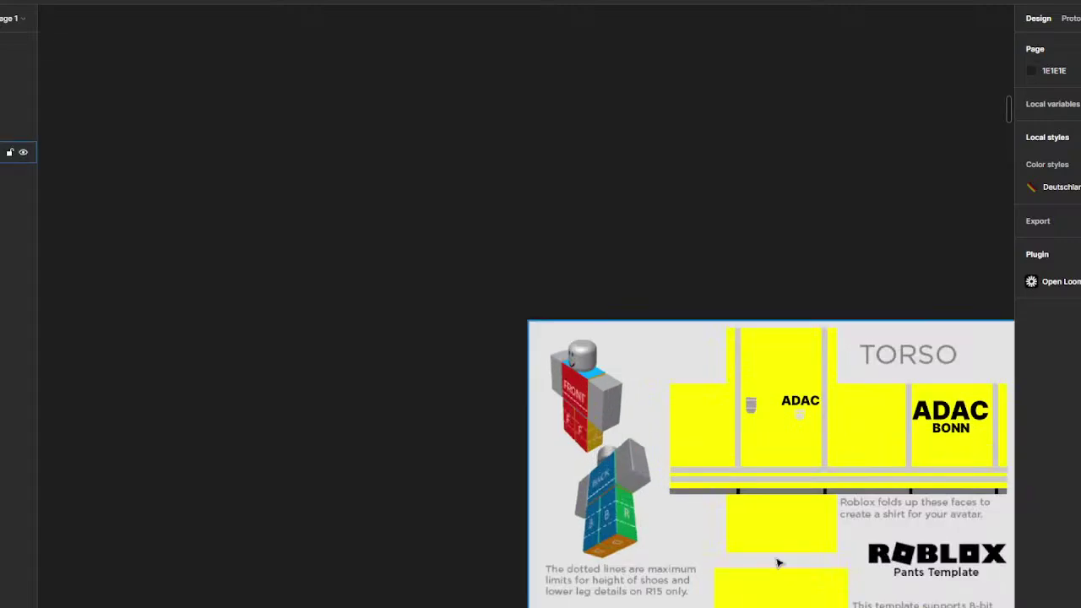
left_click(679, 414)
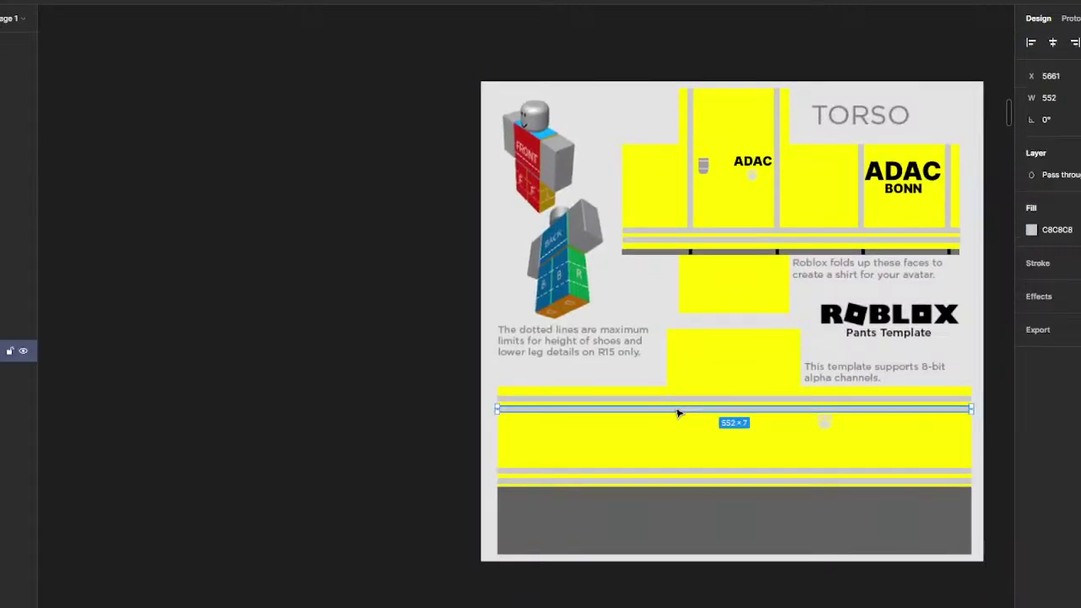
left_click(674, 400, "shift")
right_click(673, 405)
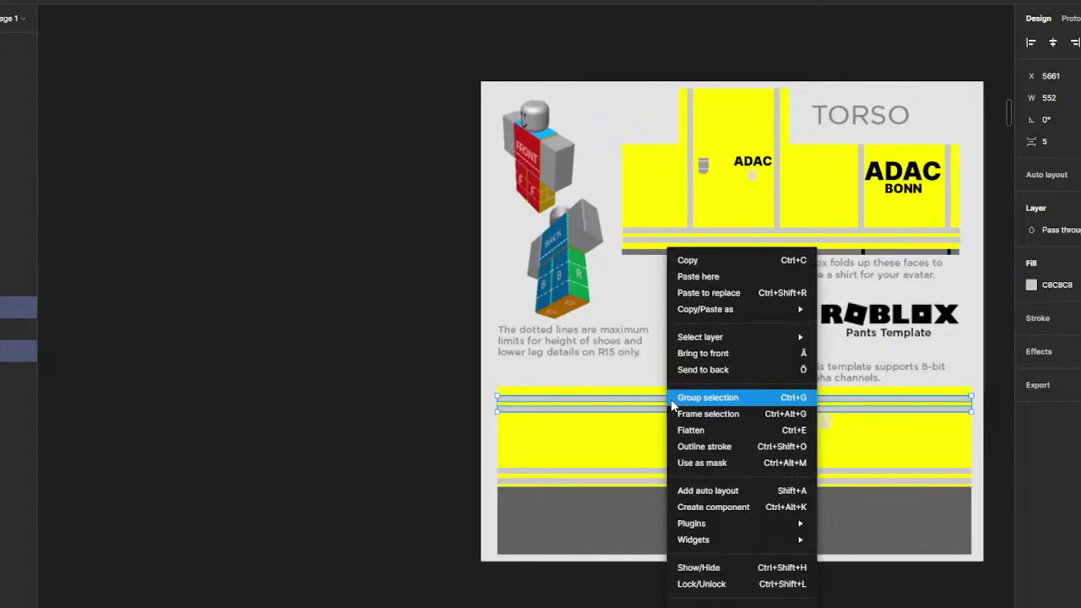
left_click(666, 252)
Paste the two reflective strips and place them at the yellow area's outer right-leg edge, just above the black block
scroll(667, 252, "down", 5)
scroll(392, 137, "up", 3)
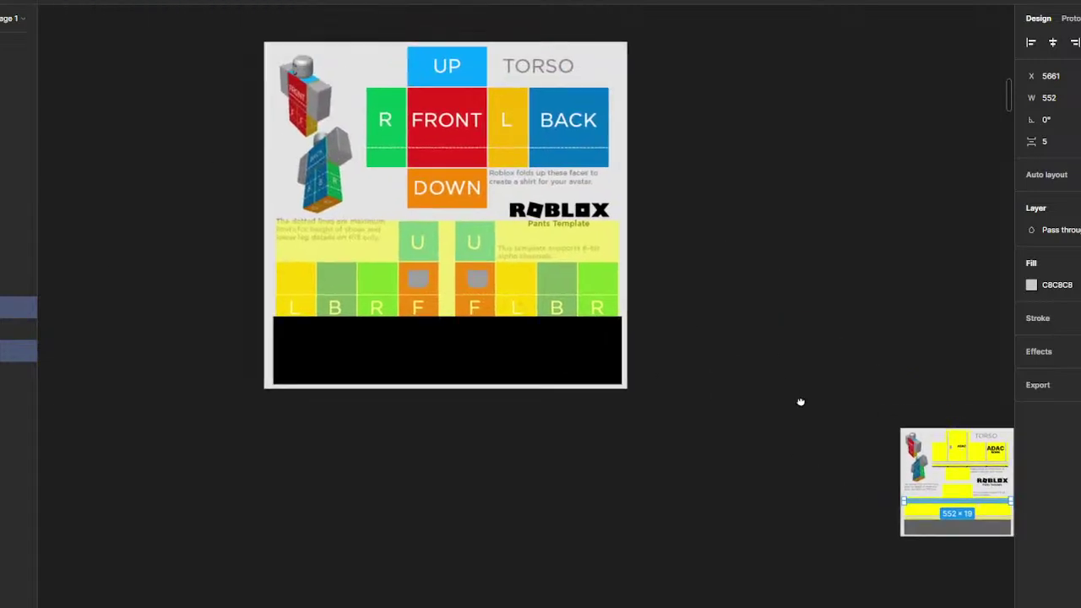
right_click(781, 202)
left_click(811, 217)
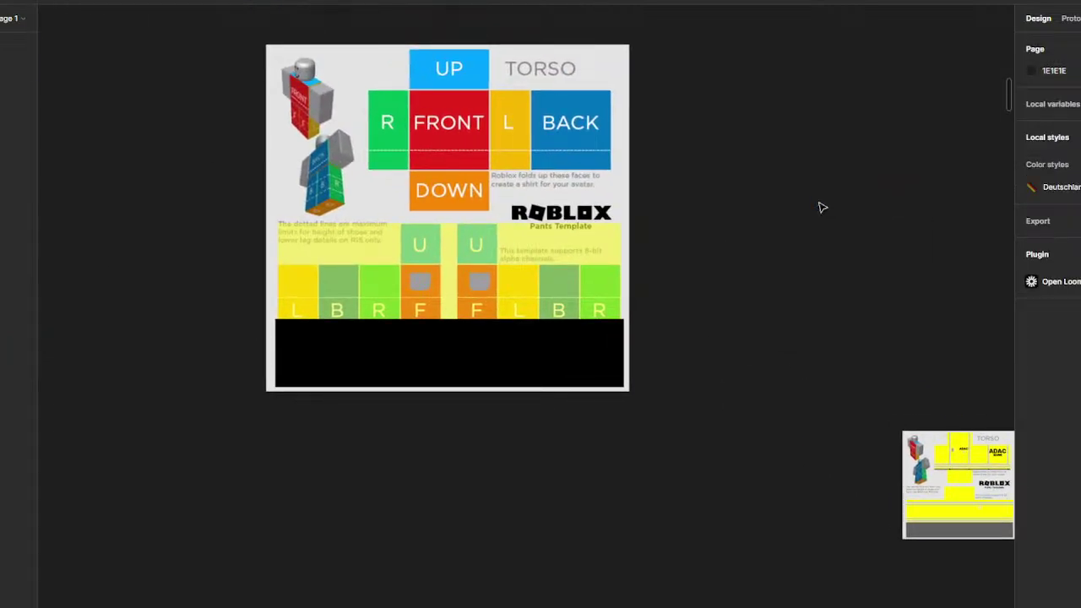
left_click_drag(839, 209, 300, 317)
scroll(300, 316, "up", 3)
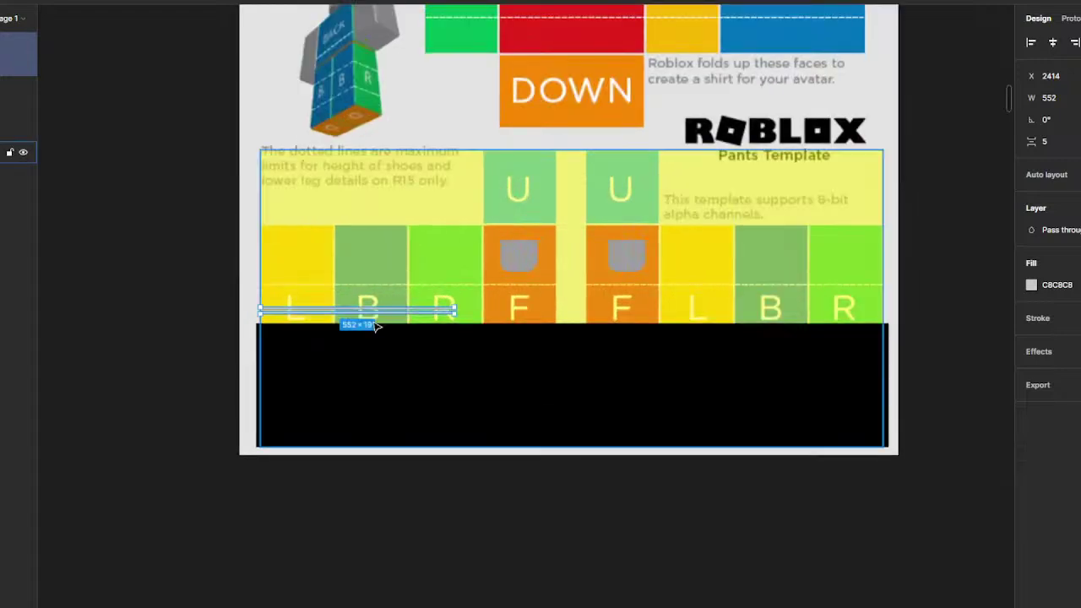
Stretch the two reflective strips across both legs to 1773 × 58, just above the black block
mouse_move(456, 318)
left_mouse_down()
mouse_move(488, 318)
mouse_move(456, 313)
left_mouse_up()
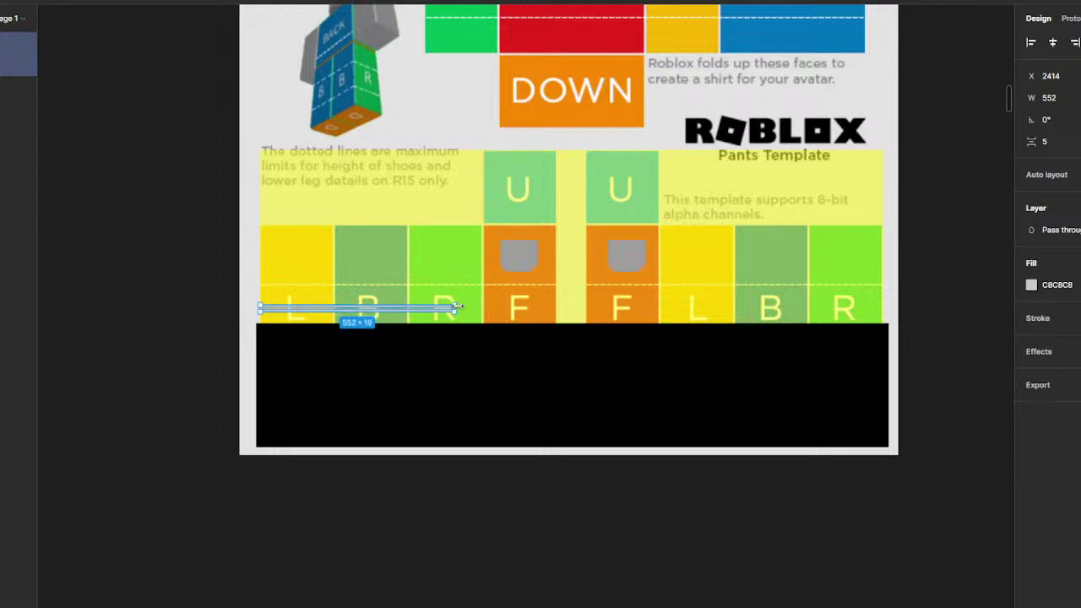
left_click_drag(456, 313, 888, 295)
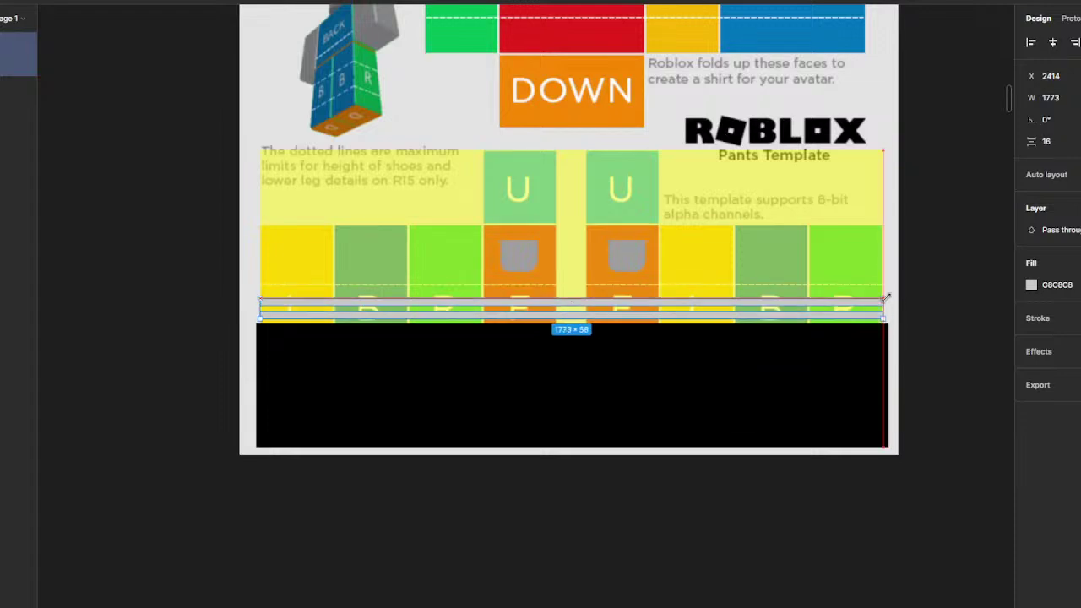
scroll(676, 307, "up", 5)
scroll(667, 307, "down", 5)
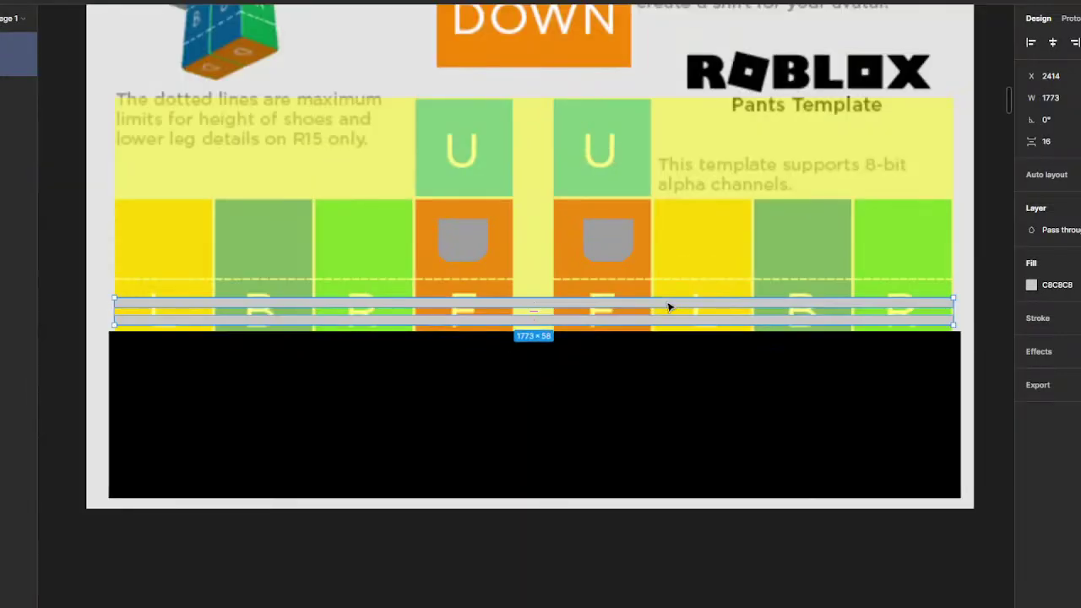